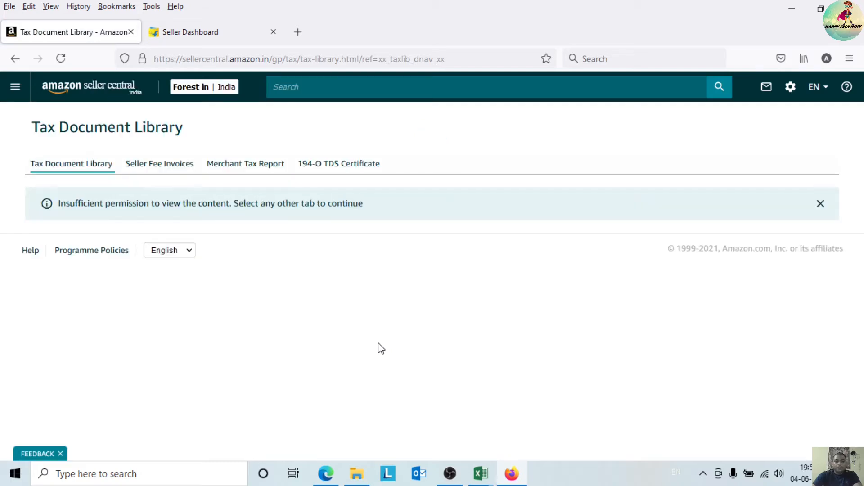
Dismiss the permission notice, show the Seller Fee Invoices, and view the first merchant VAT invoice for May 2021
{"action": "left_click", "coordinate": [822, 204]}
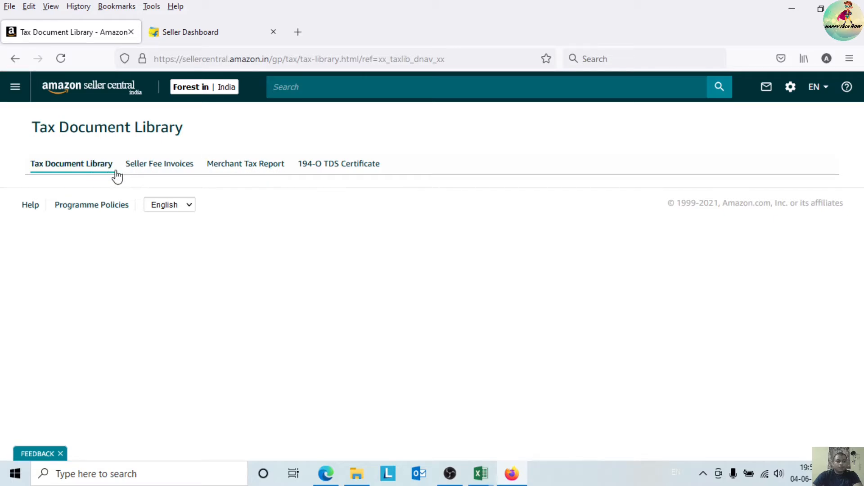
{"action": "left_click", "coordinate": [171, 170]}
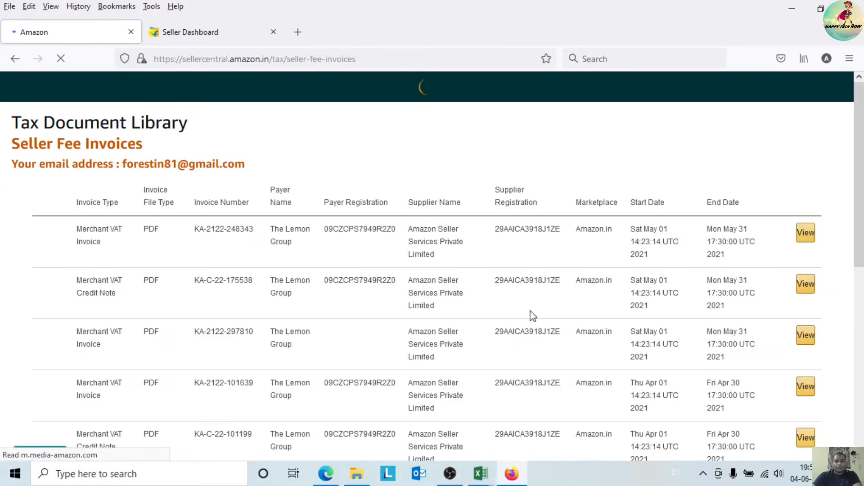
{"action": "scroll", "coordinate": [740, 212], "scroll_direction": "down", "scroll_amount": 2}
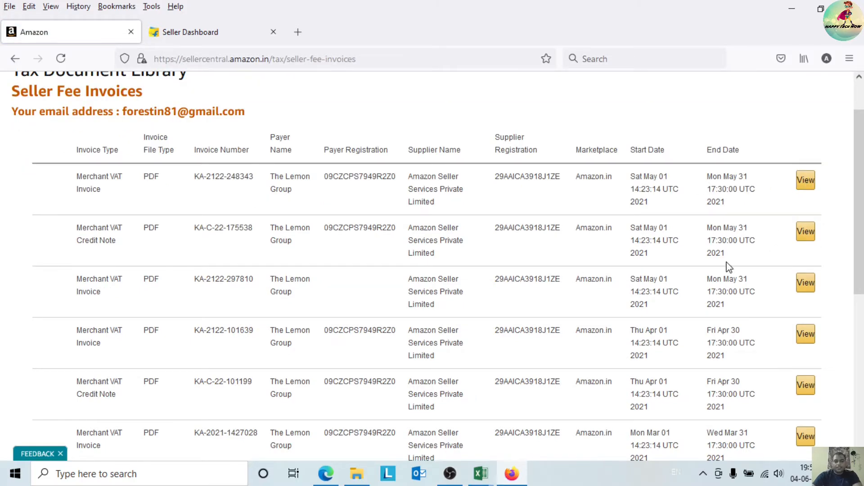
{"action": "left_click", "coordinate": [806, 184]}
Examine the GST subtotal in the totals table on the tax invoice's first page
{"action": "left_click_drag", "start_coordinate": [860, 125], "coordinate": [860, 179]}
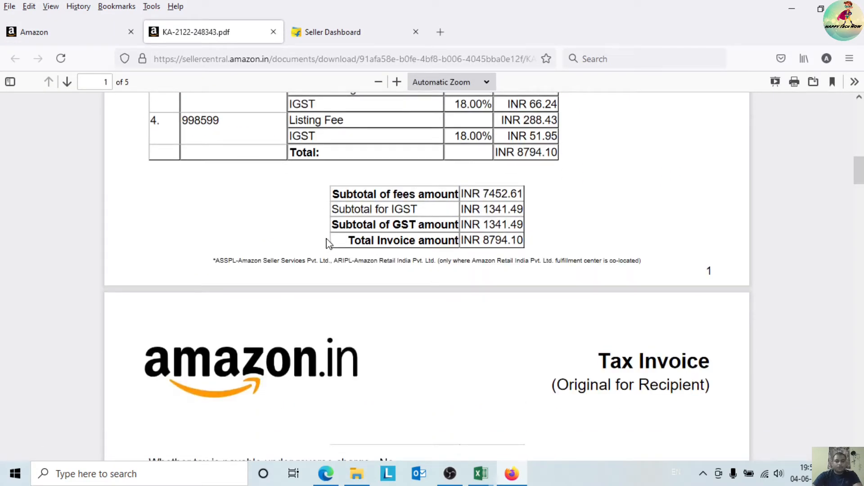
{"action": "left_click_drag", "start_coordinate": [353, 229], "coordinate": [496, 228]}
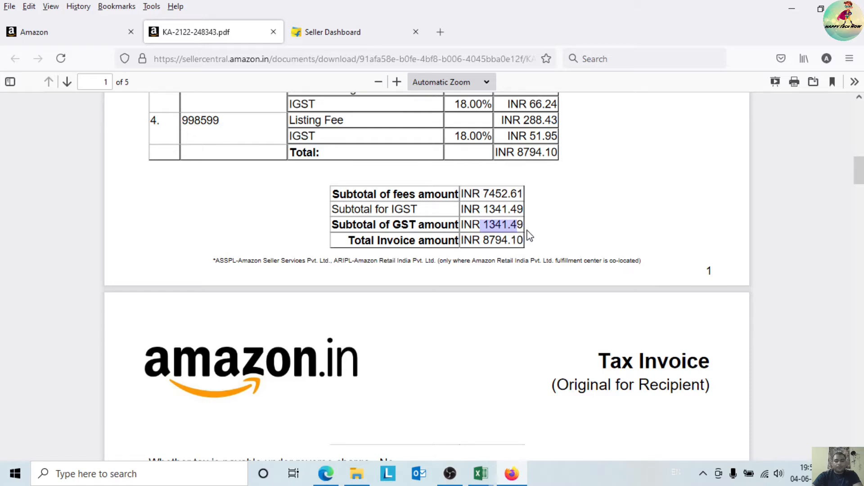
{"action": "left_click_drag", "start_coordinate": [357, 227], "coordinate": [529, 233]}
{"action": "left_click", "coordinate": [544, 233]}
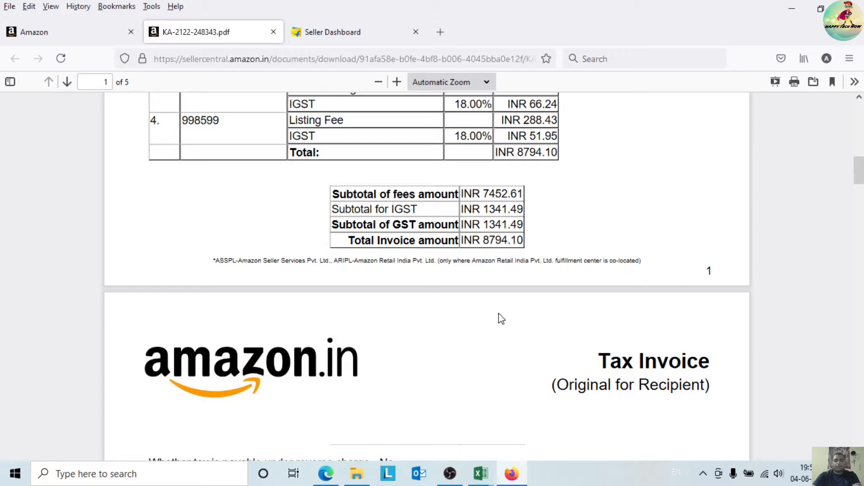
{"action": "left_click_drag", "start_coordinate": [859, 179], "coordinate": [857, 113]}
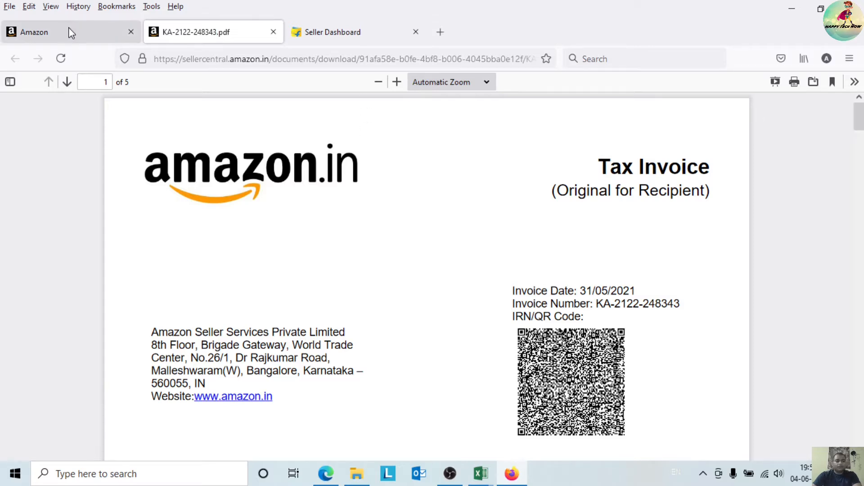
Check the May 2021 entries in the Seller Fee Invoices list and close the opened invoice PDF
{"action": "left_click", "coordinate": [41, 32]}
{"action": "left_click", "coordinate": [173, 38]}
{"action": "left_click", "coordinate": [86, 38]}
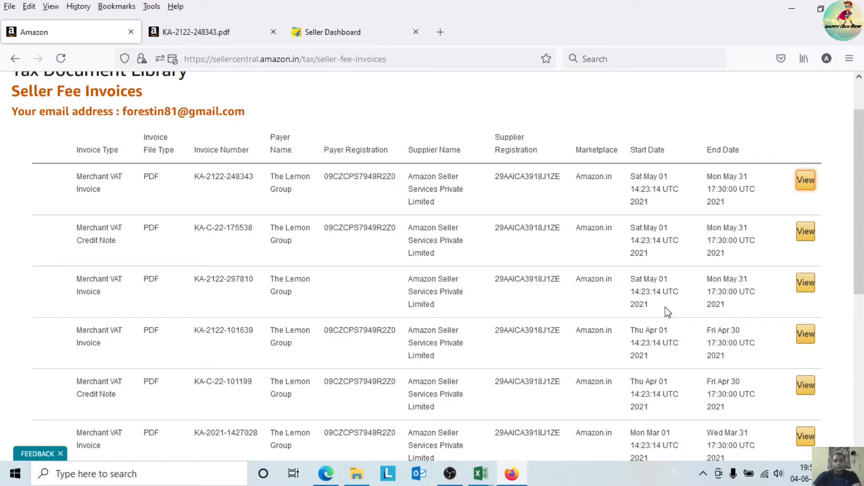
{"action": "left_click_drag", "start_coordinate": [670, 280], "coordinate": [655, 262]}
{"action": "left_click_drag", "start_coordinate": [659, 228], "coordinate": [636, 227]}
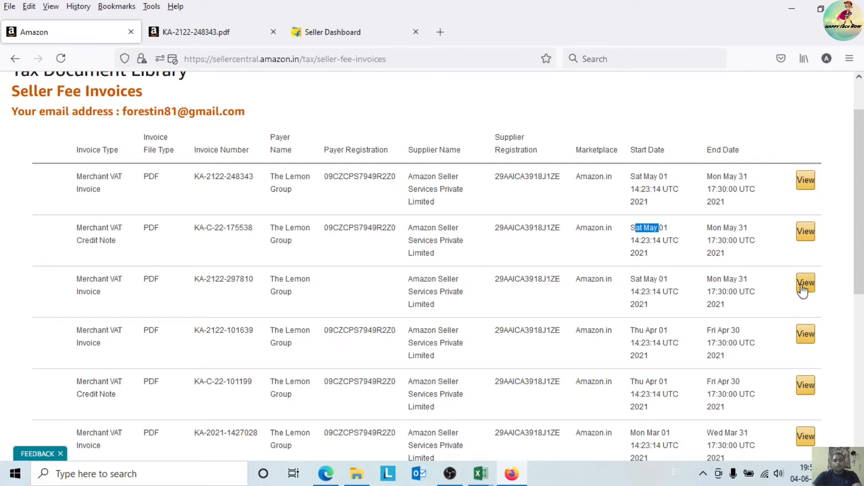
{"action": "left_click", "coordinate": [224, 38]}
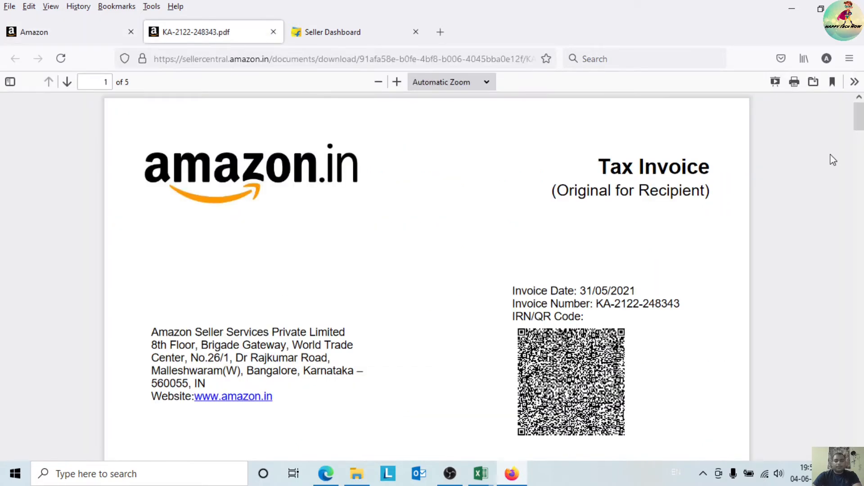
{"action": "left_click", "coordinate": [273, 31]}
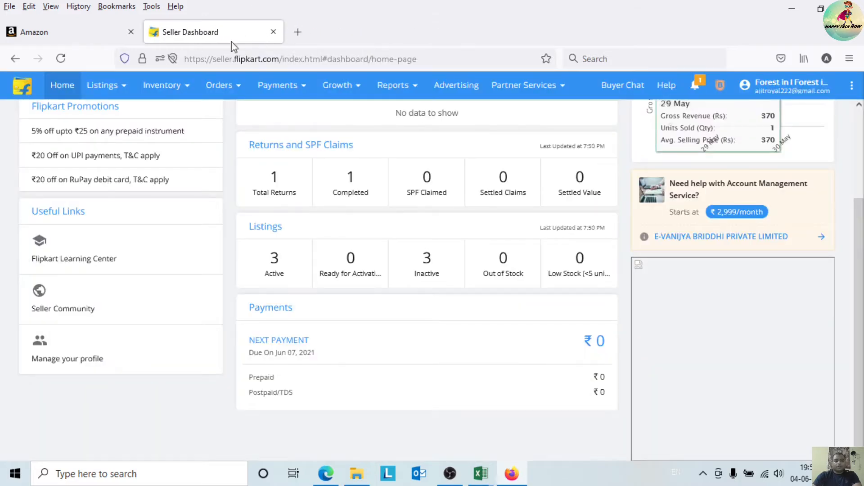
{"action": "left_click", "coordinate": [110, 38]}
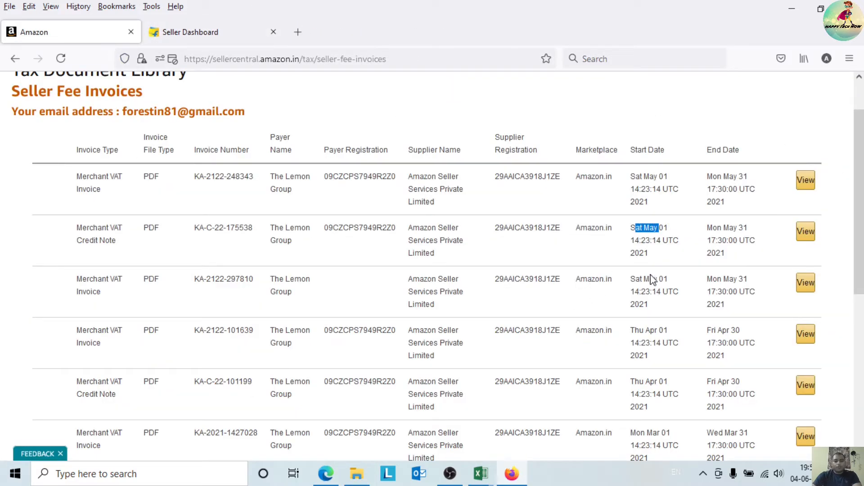
Return to the Tax Document Library and open the Merchant Tax Report page
{"action": "scroll", "coordinate": [846, 207], "scroll_direction": "down", "scroll_amount": 1}
{"action": "scroll", "coordinate": [847, 207], "scroll_direction": "up", "scroll_amount": 3}
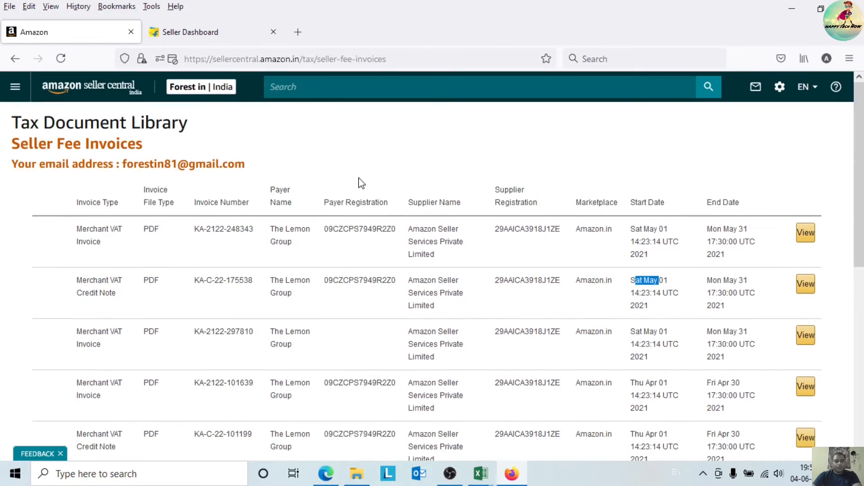
{"action": "left_click", "coordinate": [13, 63]}
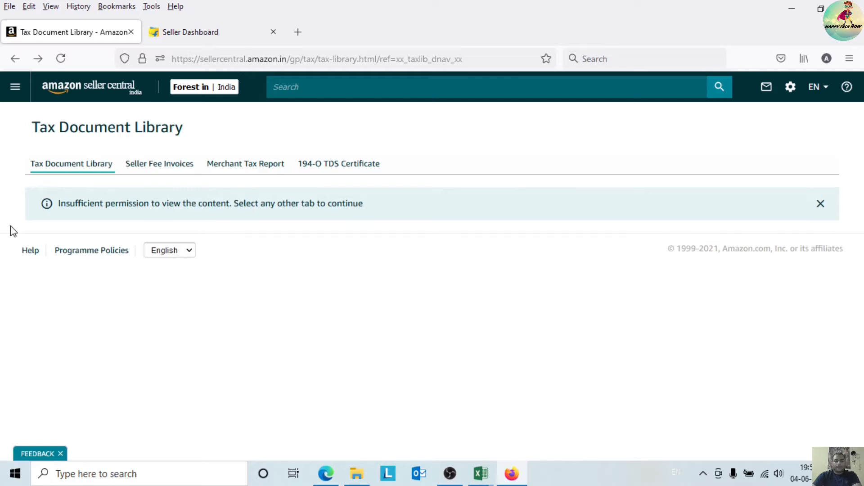
{"action": "left_click", "coordinate": [266, 169]}
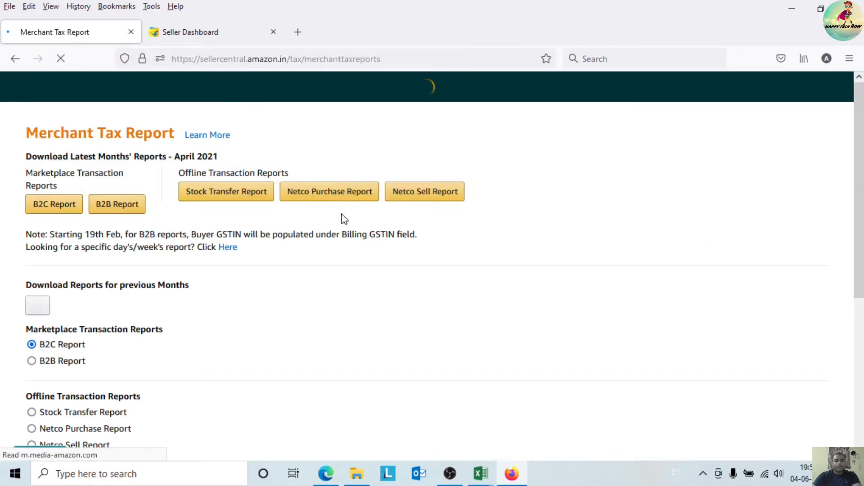
Choose the B2C Report for previous months and check which months are offered for download
{"action": "scroll", "coordinate": [495, 190], "scroll_direction": "down", "scroll_amount": 3}
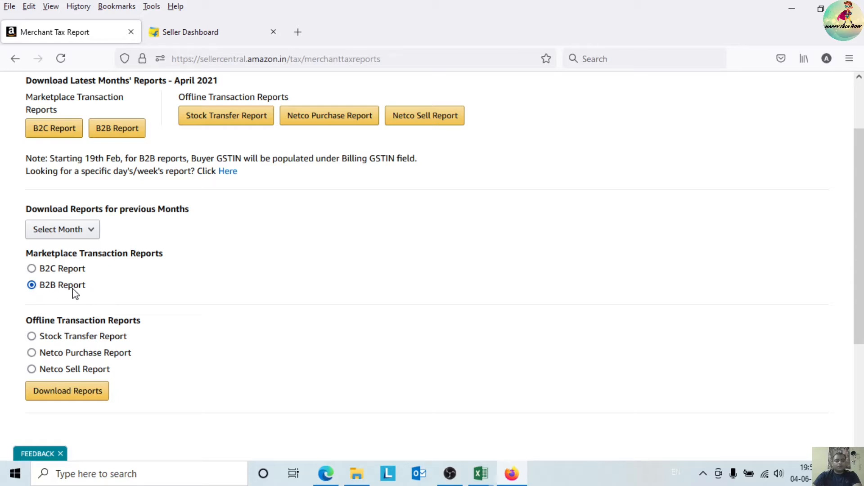
{"action": "left_click", "coordinate": [63, 272]}
{"action": "left_click", "coordinate": [90, 230]}
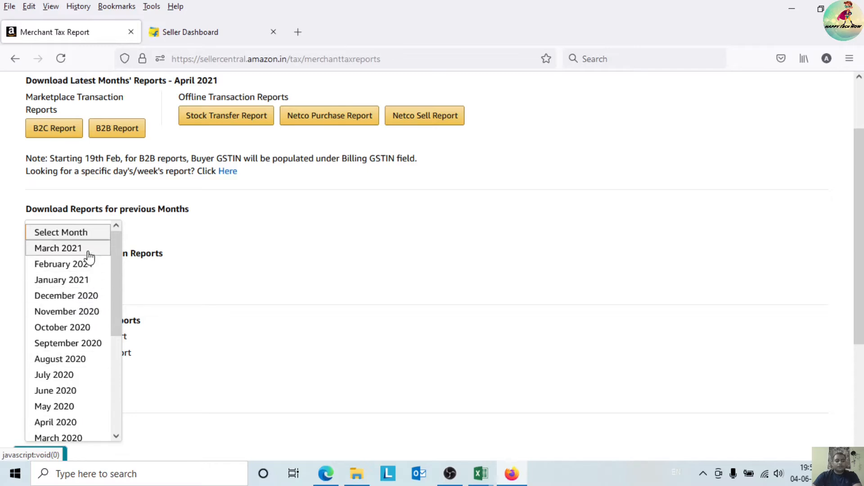
{"action": "left_click", "coordinate": [219, 255]}
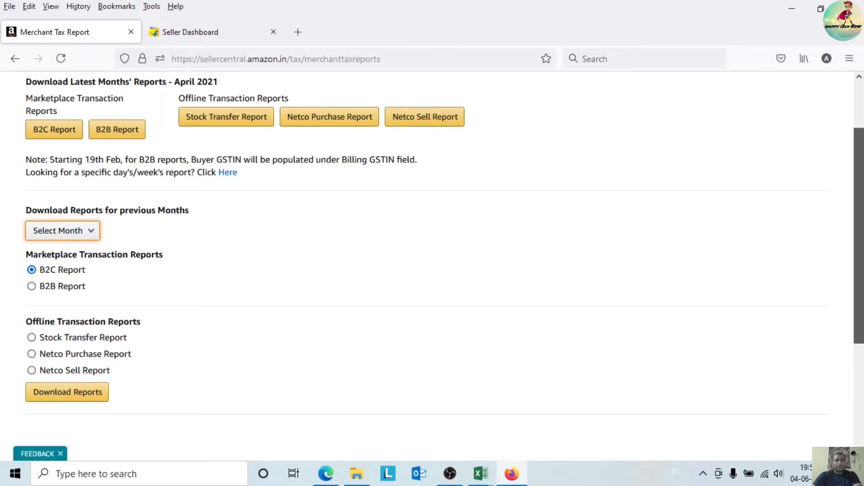
Request the latest B2C report for April 2021 and dismiss the prompt for saving the zip file
{"action": "scroll", "coordinate": [373, 329], "scroll_direction": "up", "scroll_amount": 3}
{"action": "left_click_drag", "start_coordinate": [19, 153], "coordinate": [233, 169]}
{"action": "left_click", "coordinate": [18, 173]}
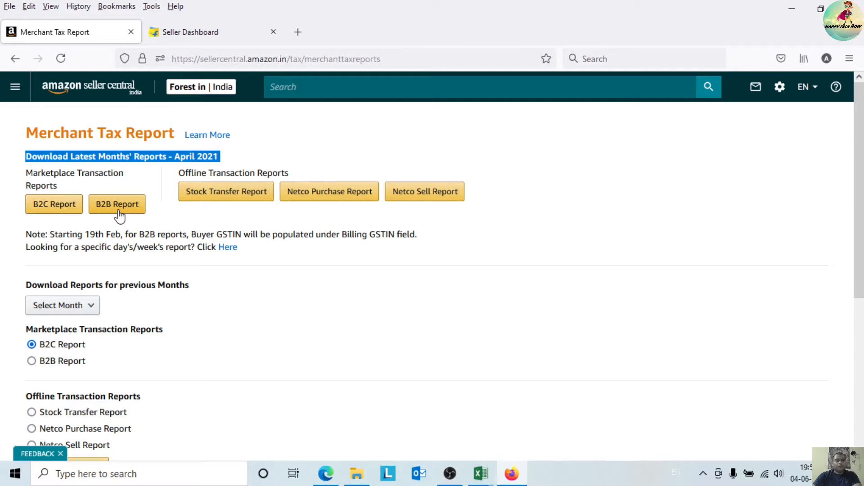
{"action": "left_click", "coordinate": [51, 206]}
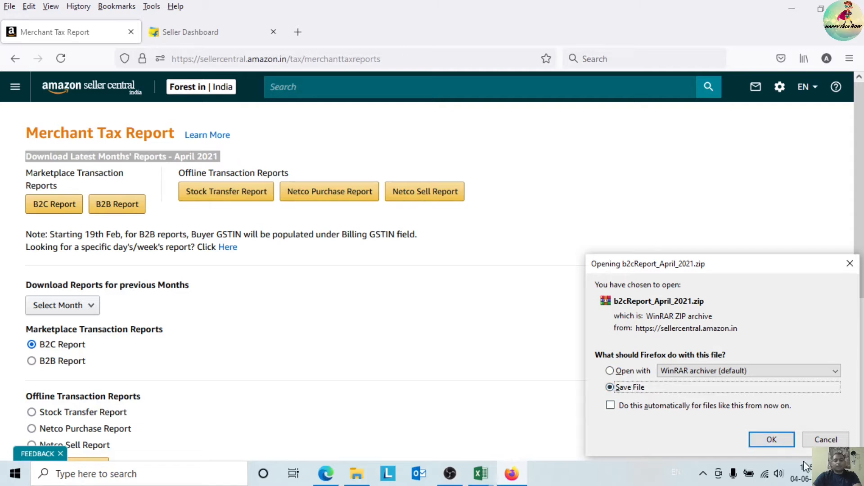
{"action": "left_click", "coordinate": [851, 264]}
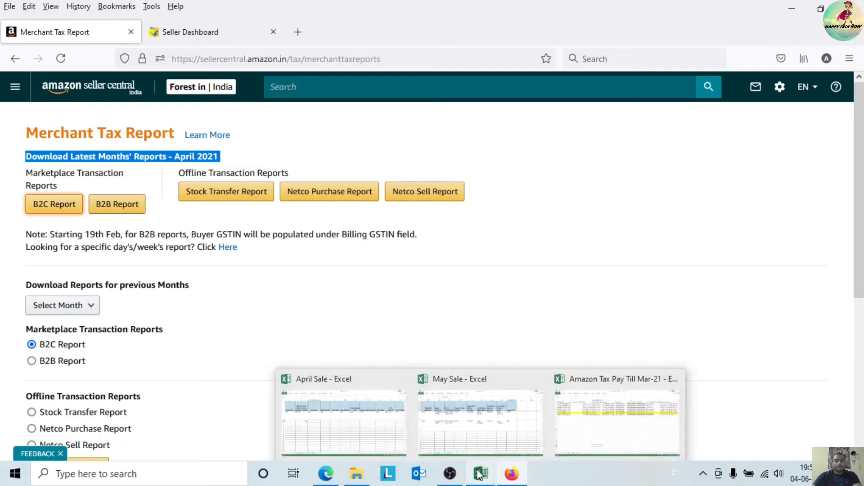
Switch to the Amazon Tax Pay Till Mar-21 workbook in Excel and examine the Apr sheet's transaction types and refund row
{"action": "left_click", "coordinate": [588, 431]}
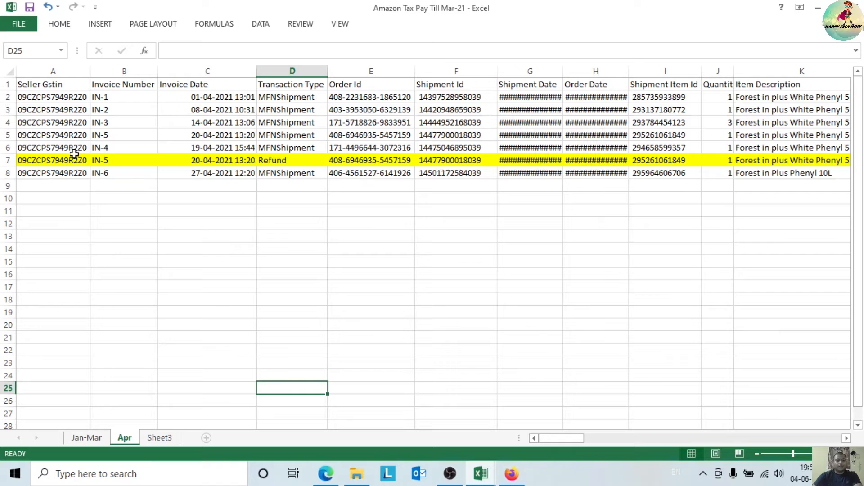
{"action": "left_click", "coordinate": [5, 161]}
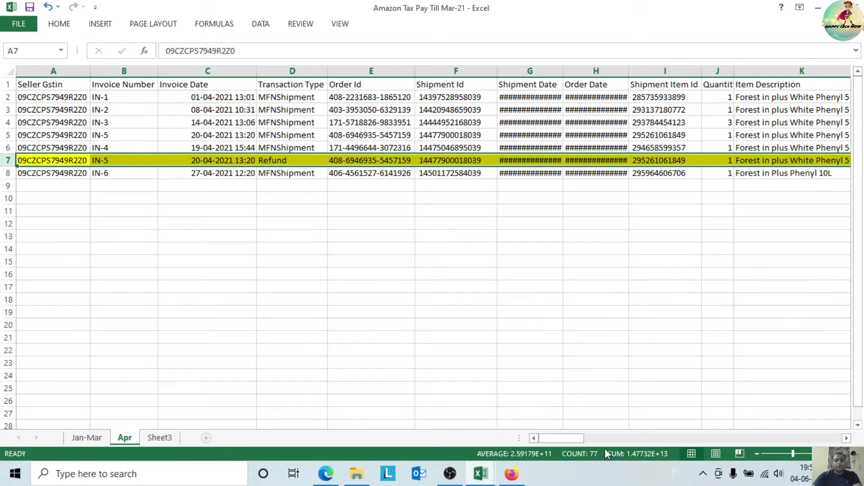
{"action": "left_click_drag", "start_coordinate": [579, 439], "coordinate": [588, 440]}
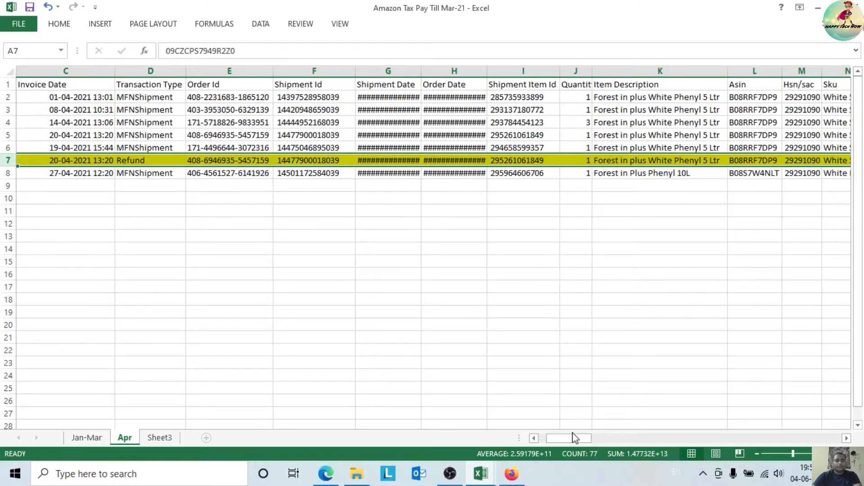
{"action": "left_click", "coordinate": [138, 160]}
{"action": "left_click", "coordinate": [155, 97]}
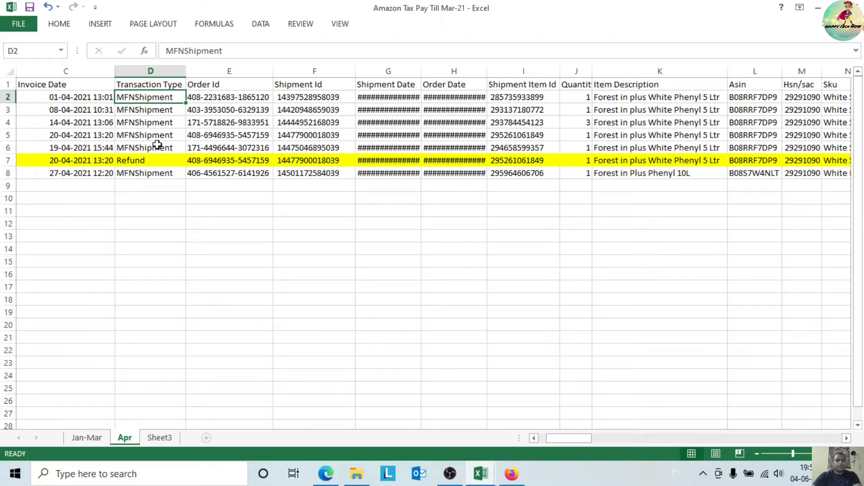
{"action": "left_click", "coordinate": [157, 147], "text": "shift"}
{"action": "left_click", "coordinate": [150, 161]}
{"action": "left_click", "coordinate": [147, 172]}
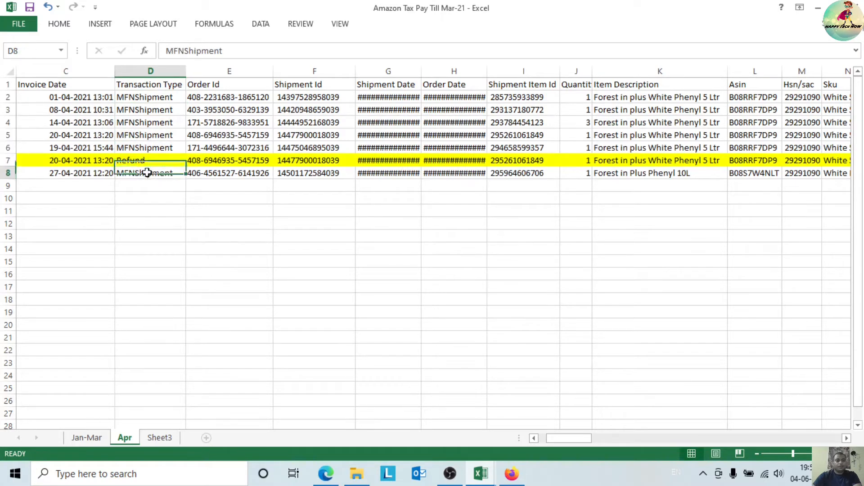
{"action": "left_click", "coordinate": [5, 160]}
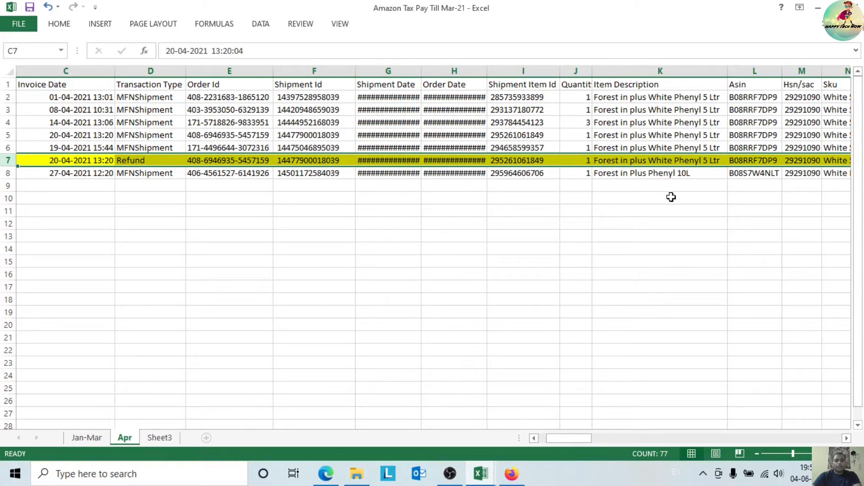
Examine the Tax Exclusive Gross values for April, including the refund's negative amount, and the SUM formula in AC9
{"action": "left_click_drag", "start_coordinate": [585, 438], "coordinate": [627, 436]}
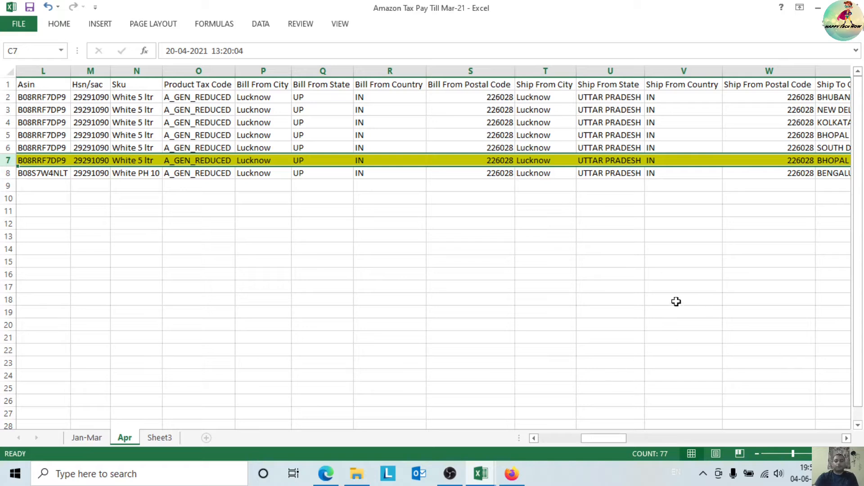
{"action": "left_click_drag", "start_coordinate": [606, 443], "coordinate": [645, 442]}
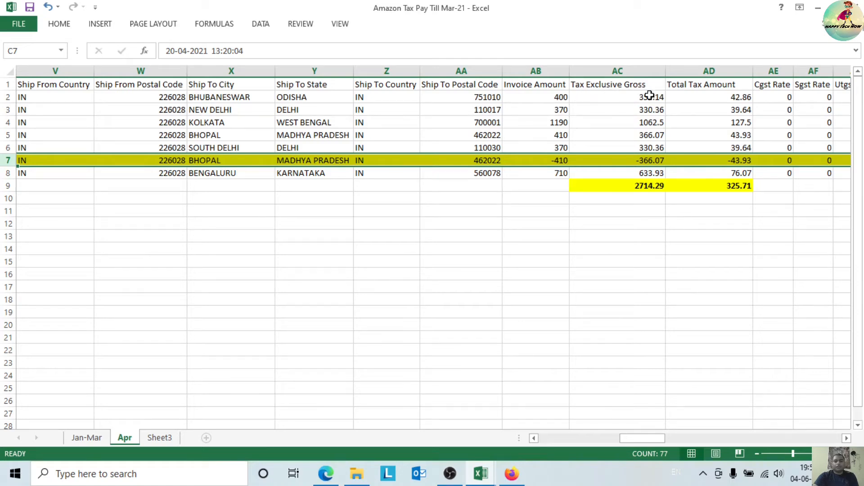
{"action": "left_click", "coordinate": [664, 243]}
{"action": "left_click_drag", "start_coordinate": [620, 102], "coordinate": [627, 167]}
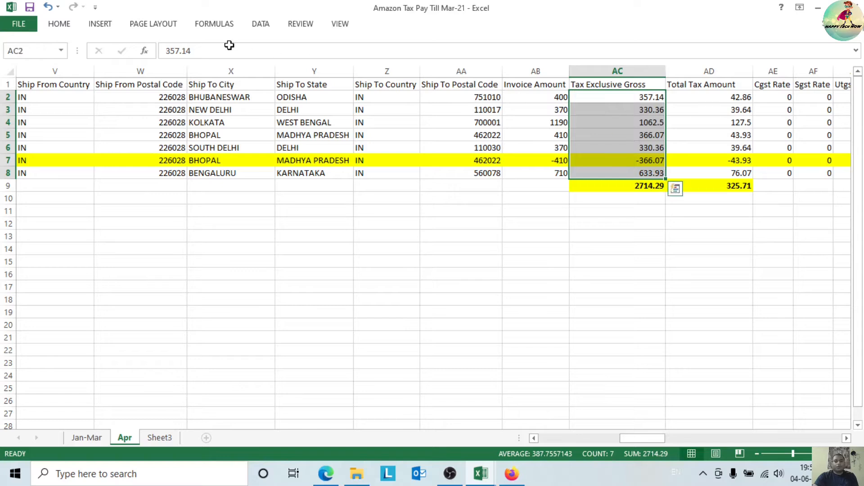
{"action": "left_click", "coordinate": [59, 28]}
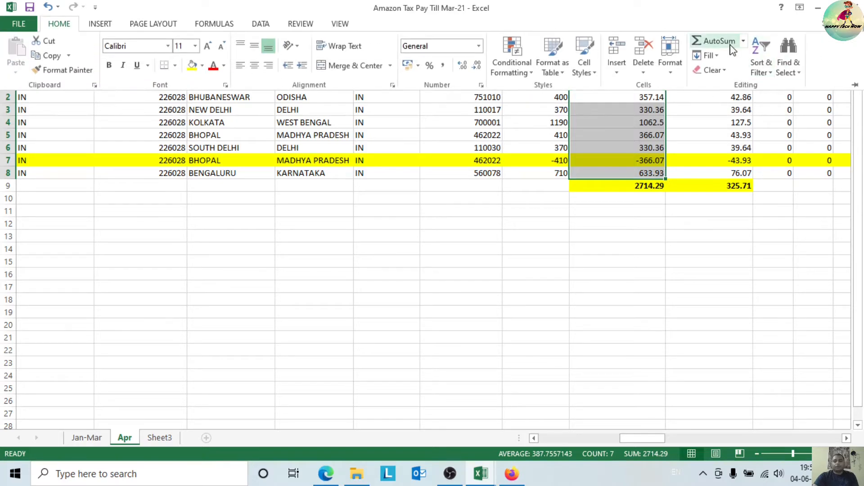
{"action": "left_click", "coordinate": [663, 189]}
{"action": "left_click", "coordinate": [652, 188]}
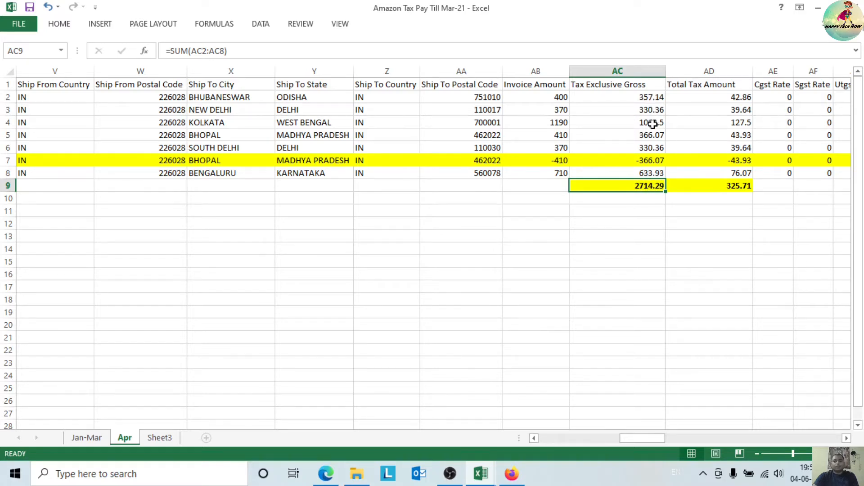
{"action": "left_click", "coordinate": [644, 163]}
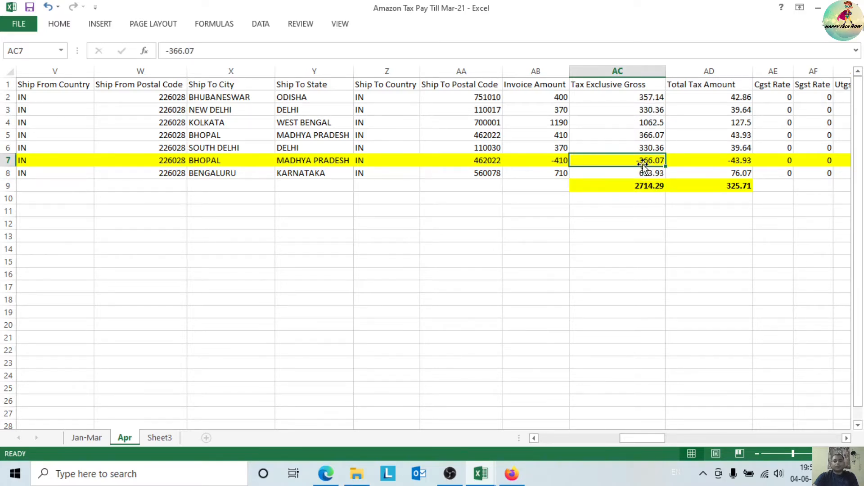
{"action": "left_click", "coordinate": [651, 186]}
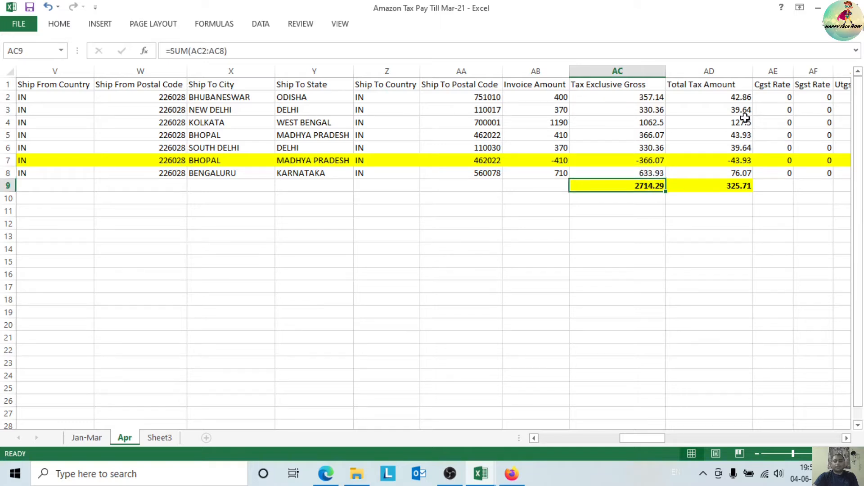
Examine April's Total Tax Amount values, including the refund row's negative amount, and the SUM formula in AD9
{"action": "left_click_drag", "start_coordinate": [734, 98], "coordinate": [735, 163]}
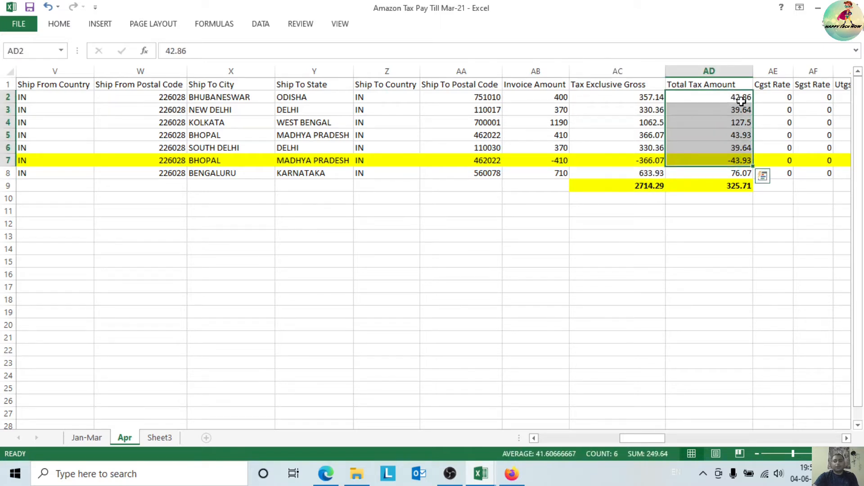
{"action": "left_click", "coordinate": [744, 161]}
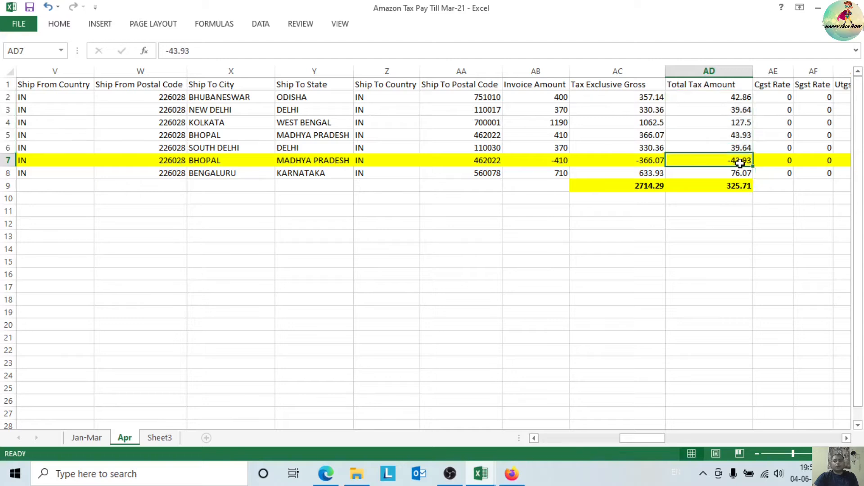
{"action": "left_click", "coordinate": [740, 186]}
Examine the Principal Amount and Principal Amount Basis columns alongside the totals for Tax Exclusive Gross and Total Tax Amount
{"action": "left_click_drag", "start_coordinate": [644, 439], "coordinate": [672, 441]}
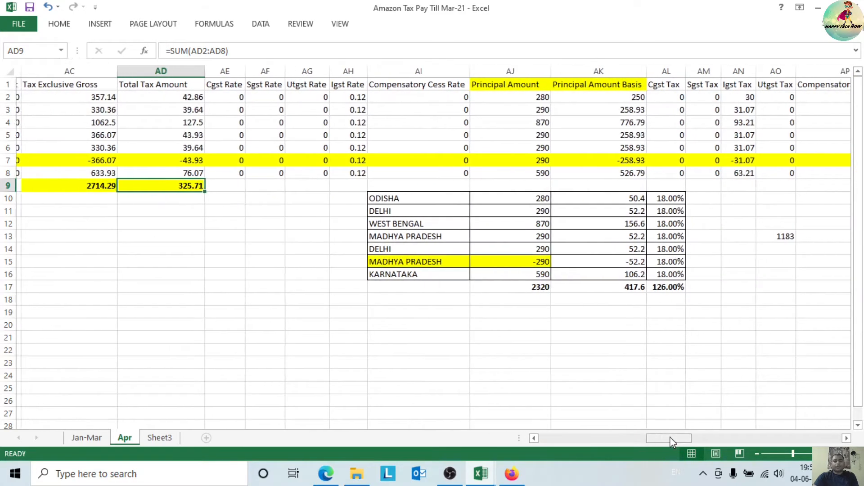
{"action": "left_click", "coordinate": [479, 85]}
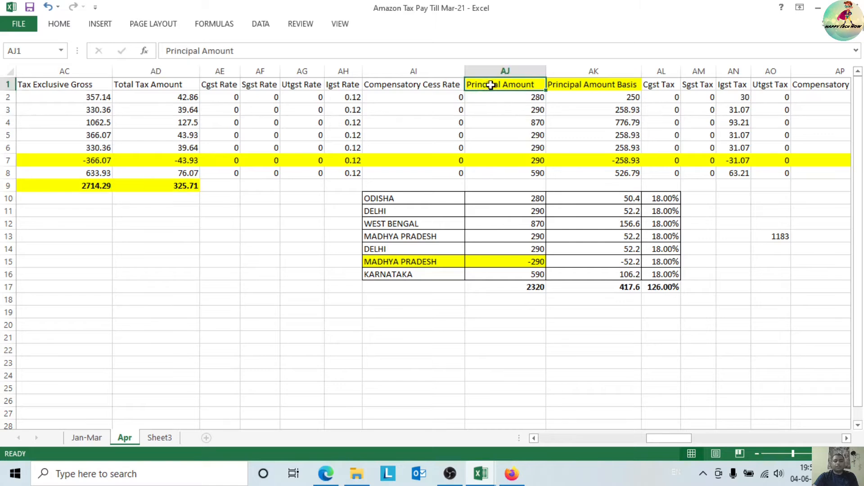
{"action": "left_click_drag", "start_coordinate": [490, 85], "coordinate": [580, 86]}
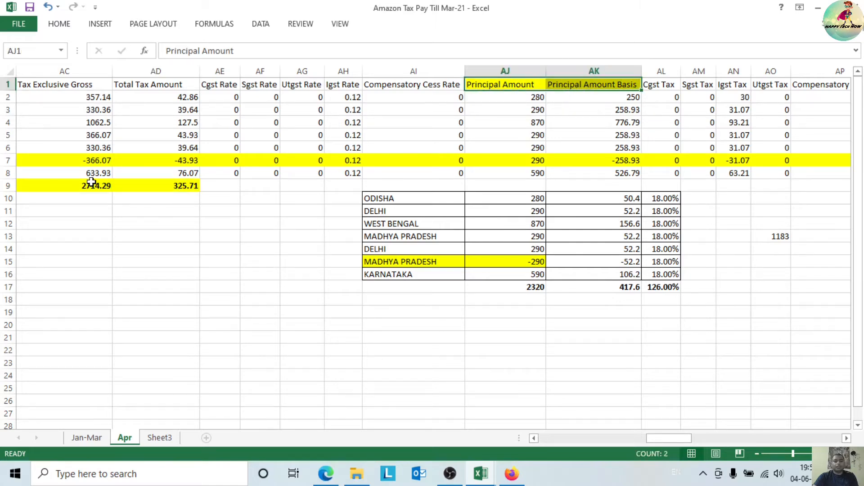
{"action": "left_click", "coordinate": [98, 165]}
{"action": "left_click", "coordinate": [106, 187]}
{"action": "left_click", "coordinate": [180, 186]}
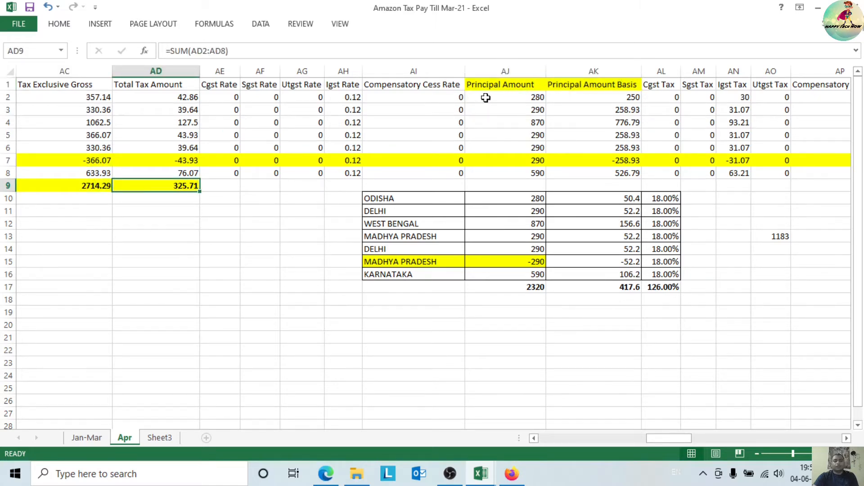
{"action": "left_click_drag", "start_coordinate": [496, 86], "coordinate": [567, 90]}
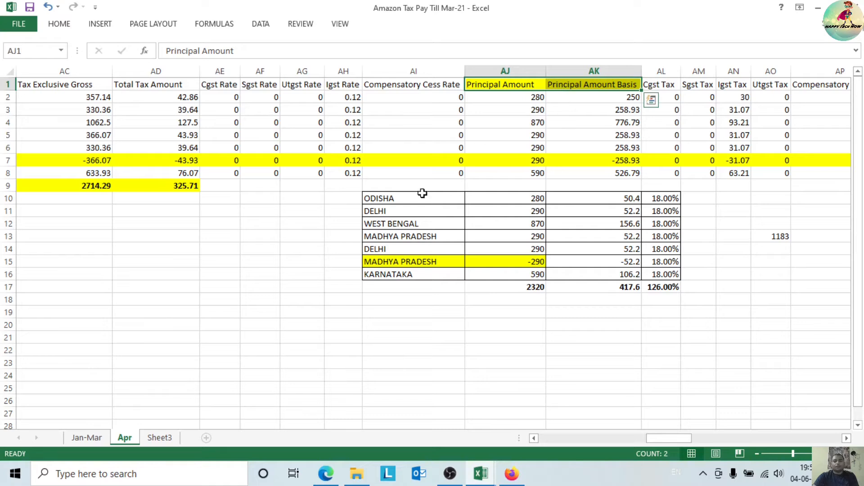
Review the state list in AI10:AI16 and highlight its source values in the Ship To State column, Y2:Y8, in yellow
{"action": "left_click_drag", "start_coordinate": [427, 202], "coordinate": [410, 277]}
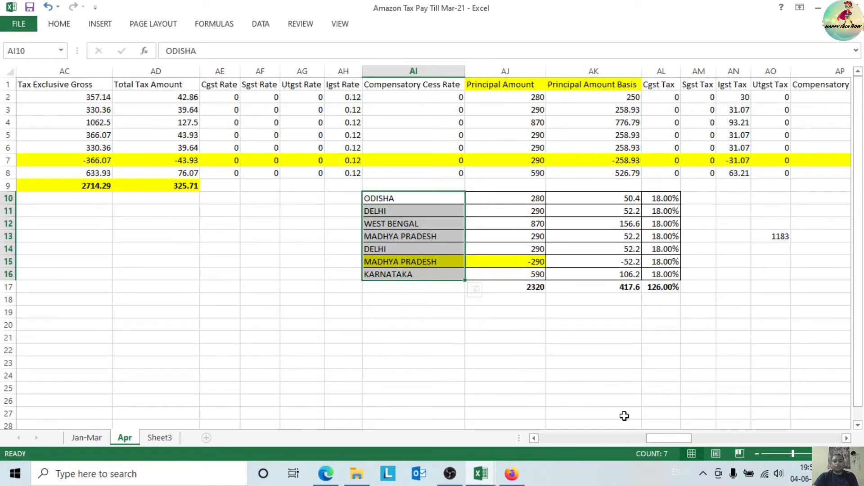
{"action": "left_click_drag", "start_coordinate": [656, 439], "coordinate": [615, 444]}
{"action": "left_click_drag", "start_coordinate": [527, 96], "coordinate": [525, 172]}
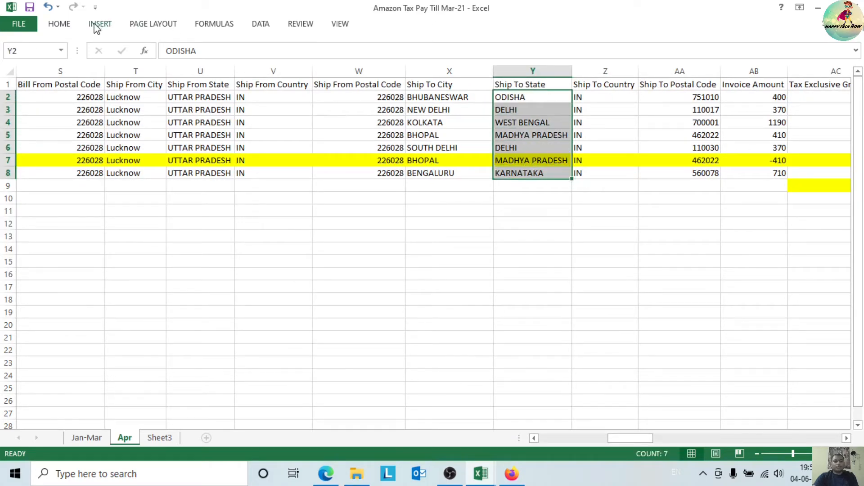
{"action": "left_click", "coordinate": [59, 24]}
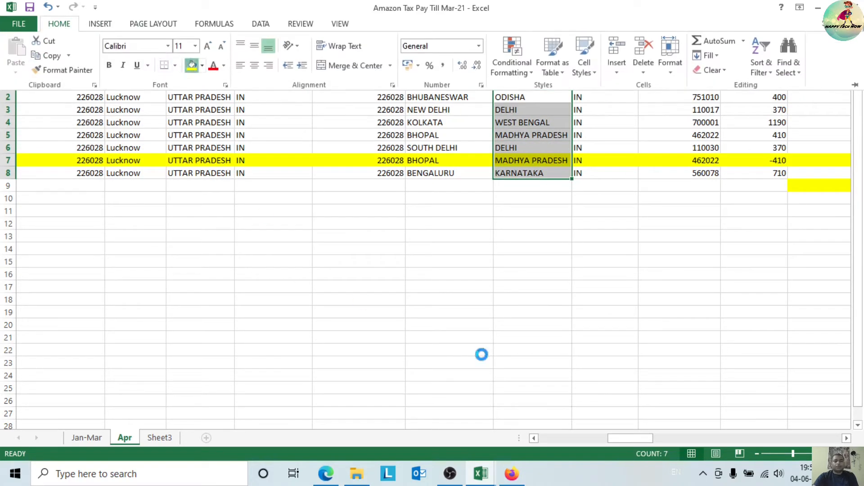
{"action": "left_click", "coordinate": [646, 317]}
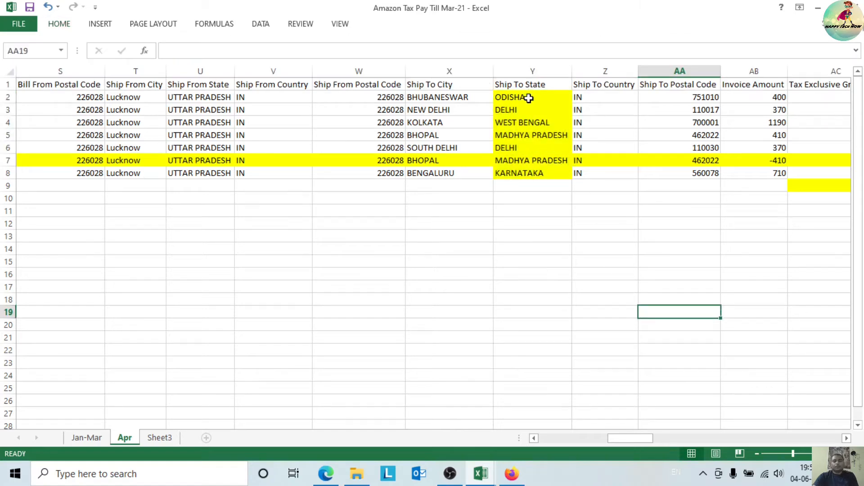
Examine the state-wise principal amounts in AJ10:AJ17 and the tax rate formulas in AL10:AL16
{"action": "left_click_drag", "start_coordinate": [649, 439], "coordinate": [680, 439]}
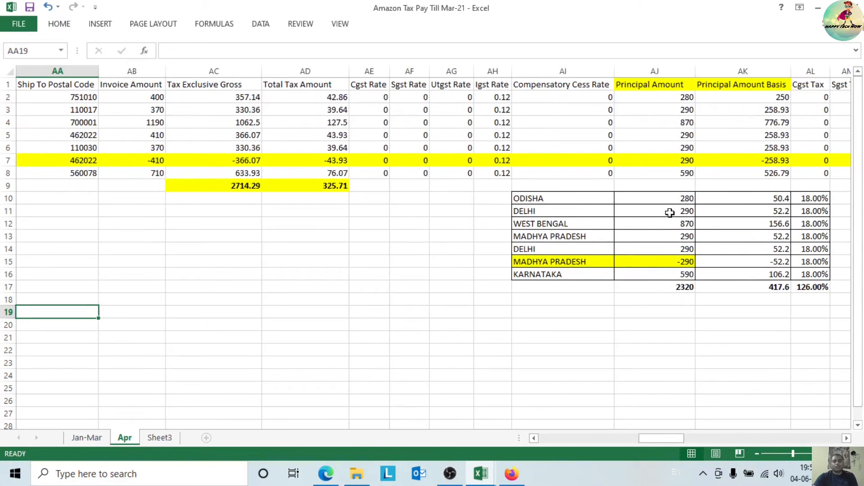
{"action": "left_click_drag", "start_coordinate": [674, 201], "coordinate": [689, 288]}
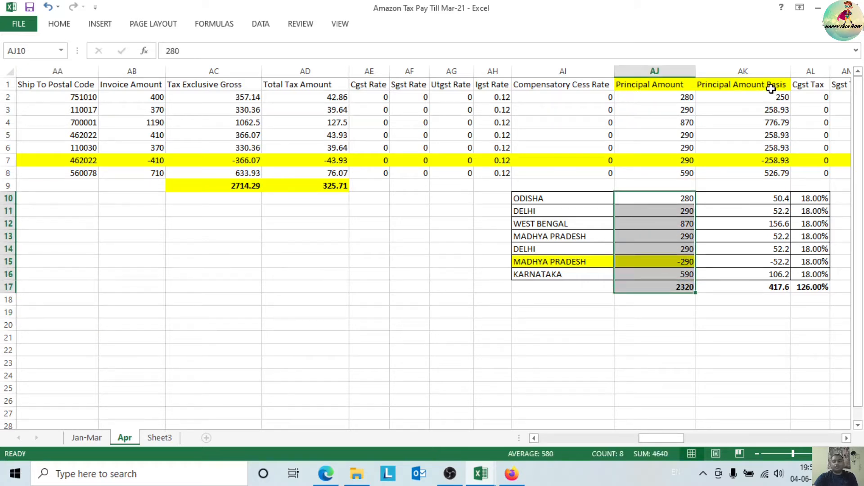
{"action": "left_click_drag", "start_coordinate": [661, 440], "coordinate": [673, 439]}
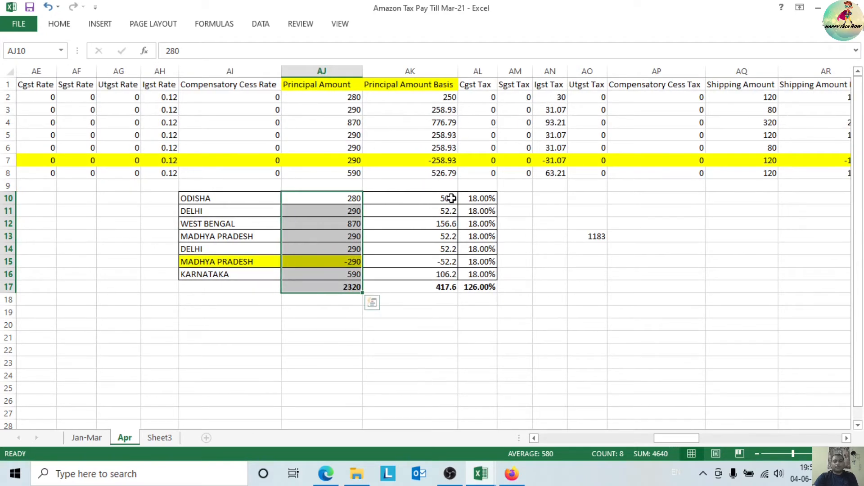
{"action": "left_click_drag", "start_coordinate": [484, 198], "coordinate": [485, 274]}
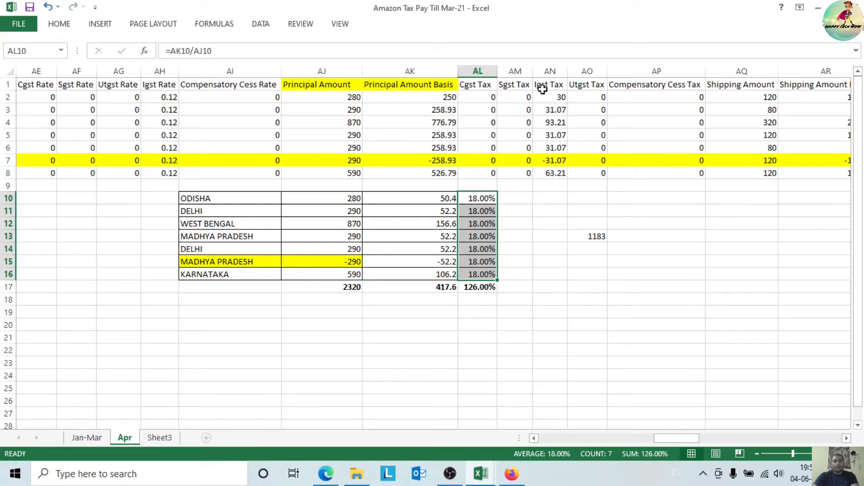
Examine the Igst Tax values in AN2:AN8 against the calculated tax amount for Odisha in AK10
{"action": "left_click_drag", "start_coordinate": [556, 98], "coordinate": [554, 173]}
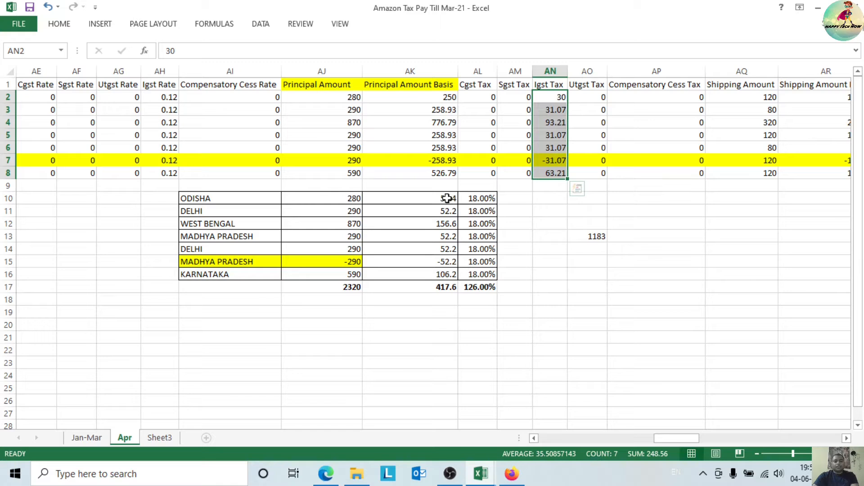
{"action": "left_click_drag", "start_coordinate": [559, 97], "coordinate": [558, 172]}
{"action": "left_click_drag", "start_coordinate": [555, 97], "coordinate": [556, 171]}
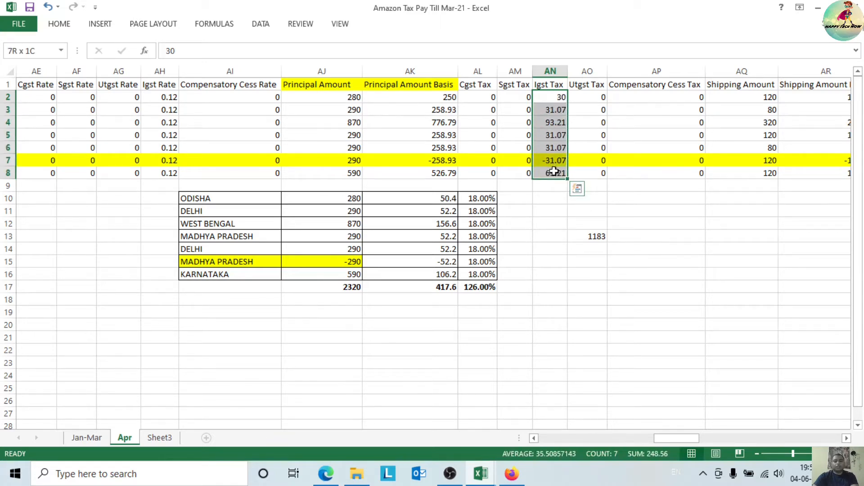
{"action": "left_click", "coordinate": [437, 197]}
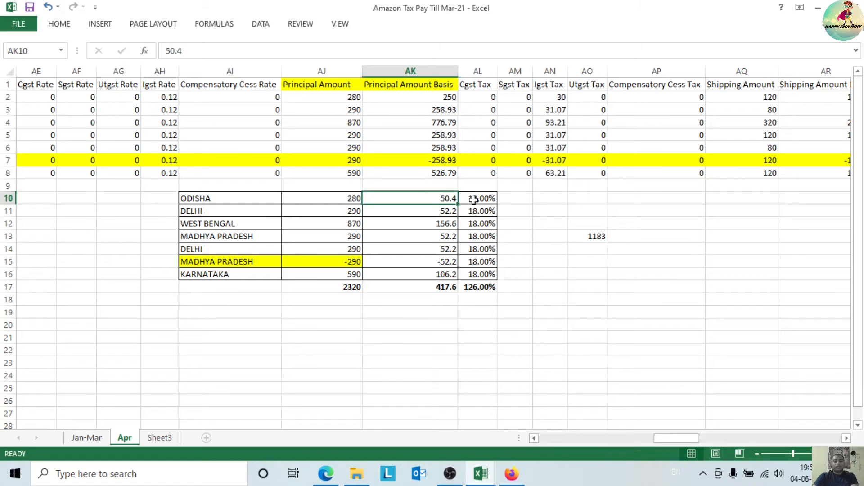
Check the state-wise principal amounts, tax rates and resulting tax amounts across rows 10 to 16 of the summary table
{"action": "left_click_drag", "start_coordinate": [354, 199], "coordinate": [353, 274]}
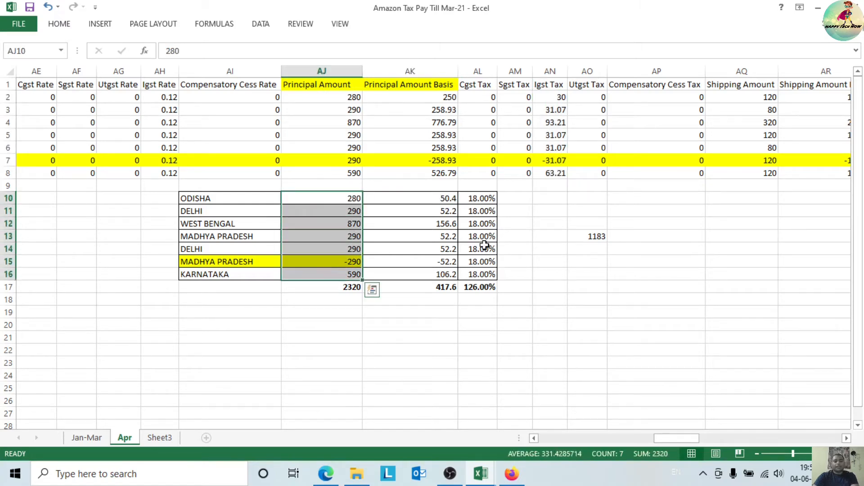
{"action": "left_click_drag", "start_coordinate": [495, 198], "coordinate": [483, 274]}
{"action": "left_click_drag", "start_coordinate": [435, 198], "coordinate": [433, 274]}
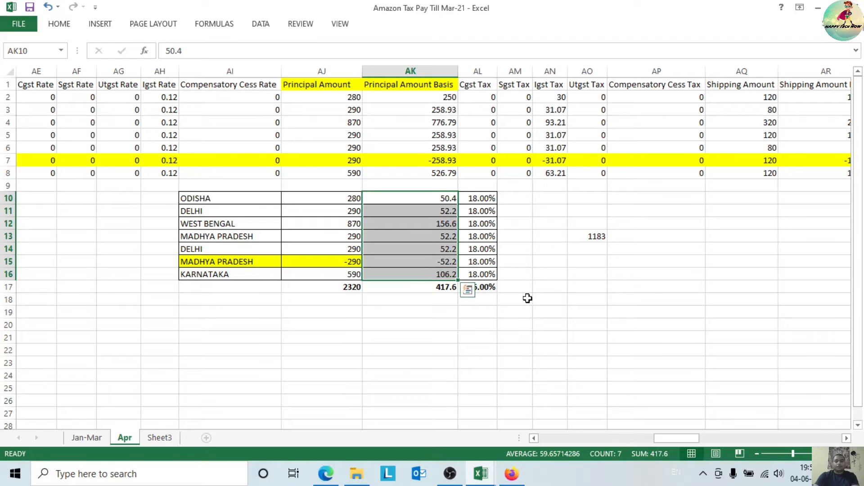
{"action": "left_click", "coordinate": [484, 300]}
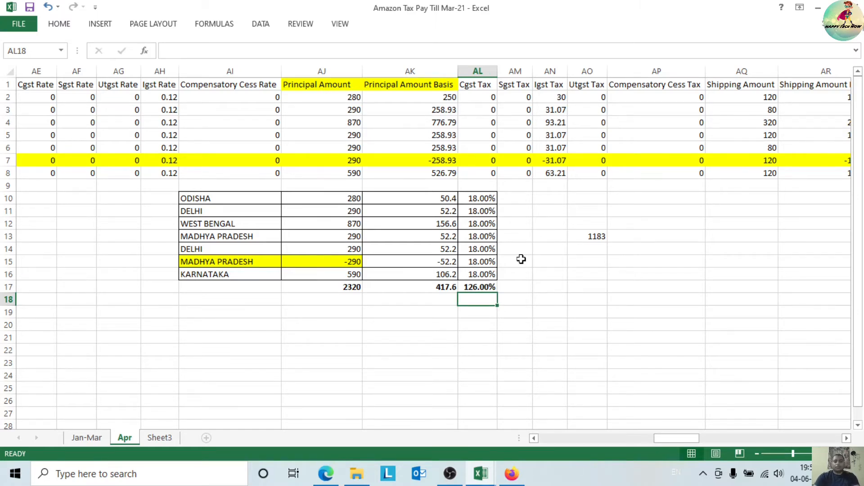
Switch to the Flipkart Seller Dashboard in Firefox and open the Reports Centre
{"action": "key", "text": "alt+Tab"}
{"action": "left_click", "coordinate": [167, 33]}
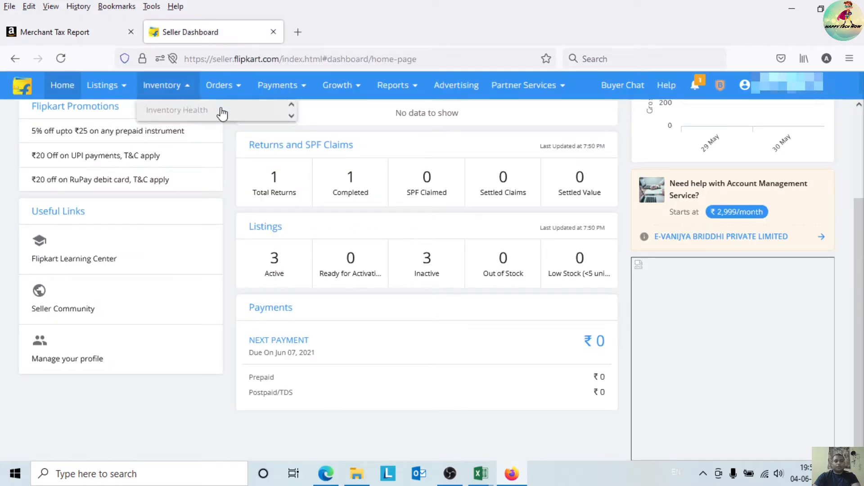
{"action": "scroll", "coordinate": [861, 202], "scroll_direction": "up", "scroll_amount": 3}
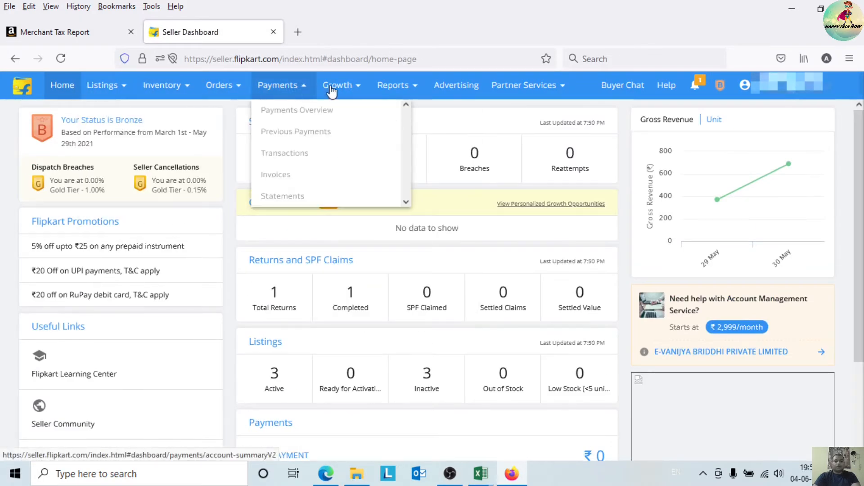
{"action": "mouse_move", "coordinate": [407, 90]}
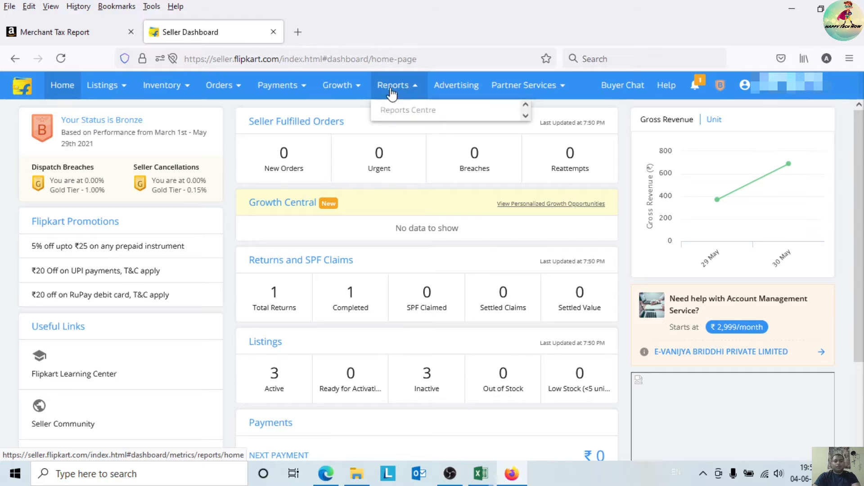
{"action": "left_click", "coordinate": [415, 114]}
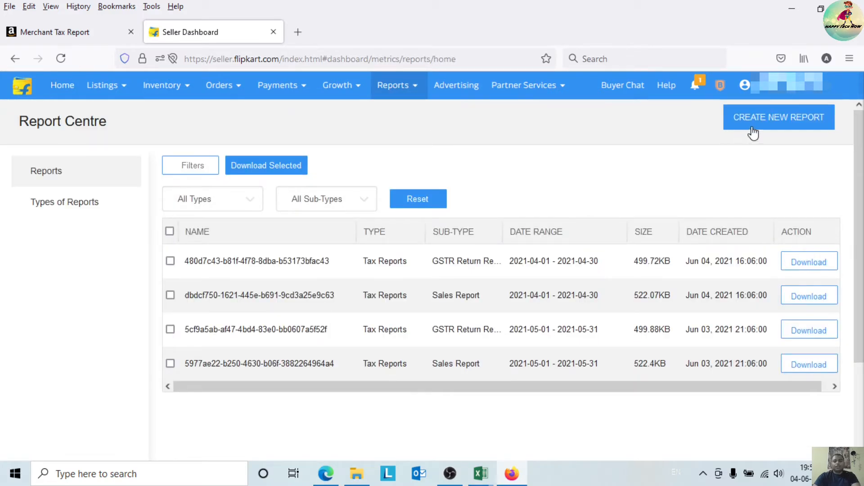
Start a new report with the type Tax Reports and the sub-type GSTR return report
{"action": "left_click", "coordinate": [766, 127]}
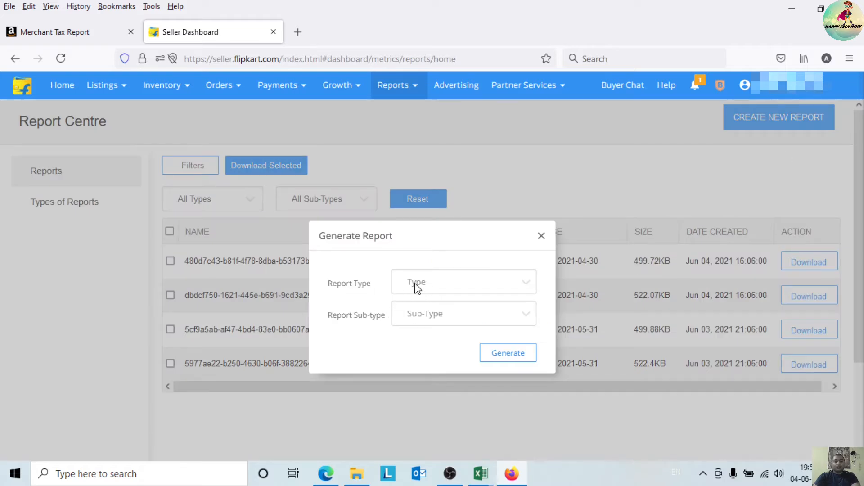
{"action": "left_click", "coordinate": [466, 288]}
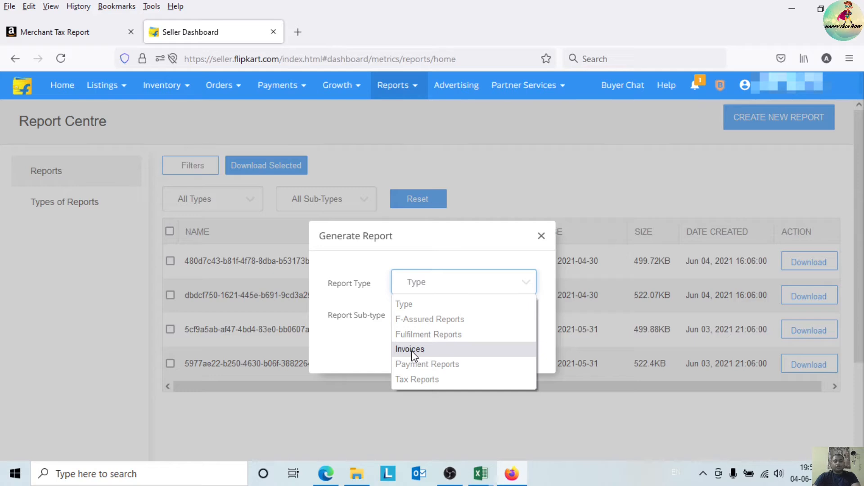
{"action": "left_click", "coordinate": [424, 382]}
{"action": "left_click", "coordinate": [440, 316]}
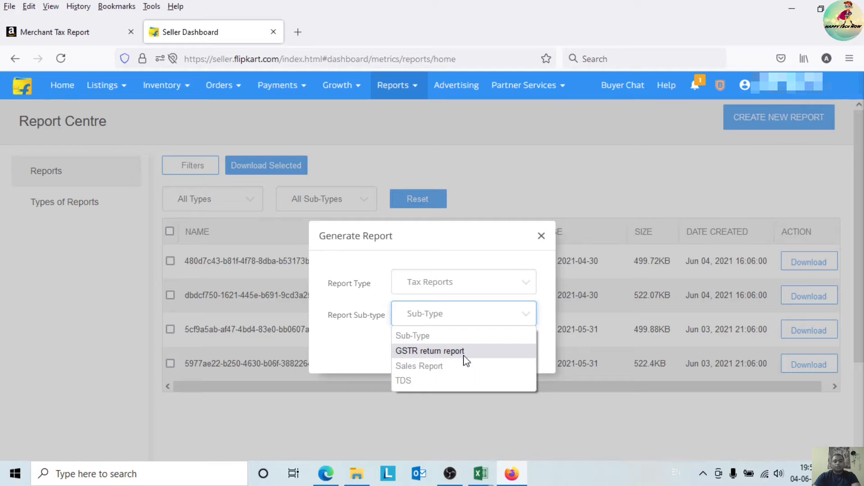
{"action": "left_click", "coordinate": [484, 358]}
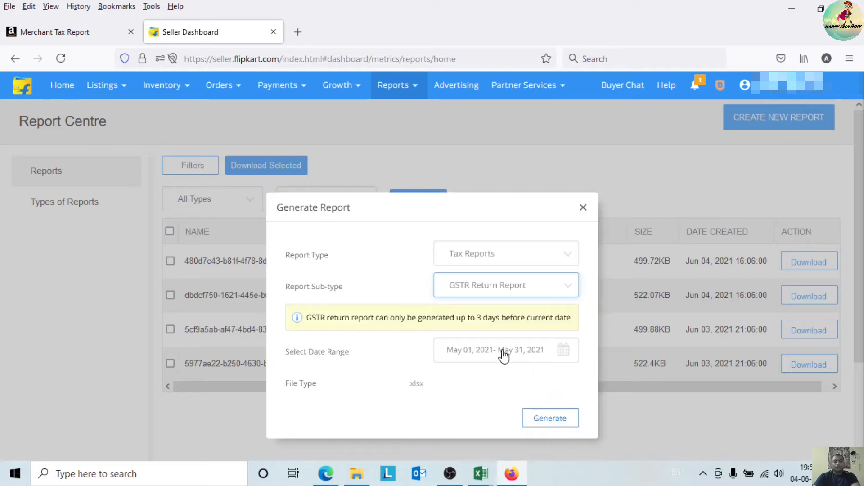
Set the report's date range to May 2021 and generate the GSTR return report
{"action": "left_click", "coordinate": [505, 355]}
{"action": "left_click", "coordinate": [500, 211]}
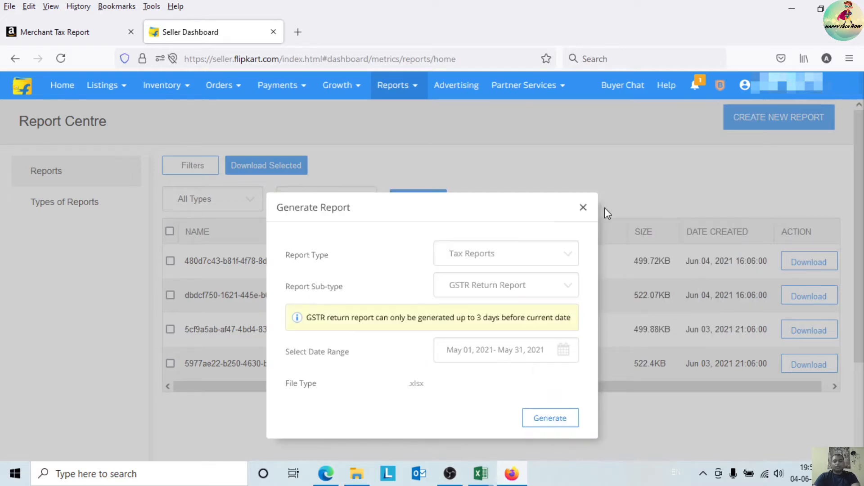
{"action": "left_click", "coordinate": [508, 359]}
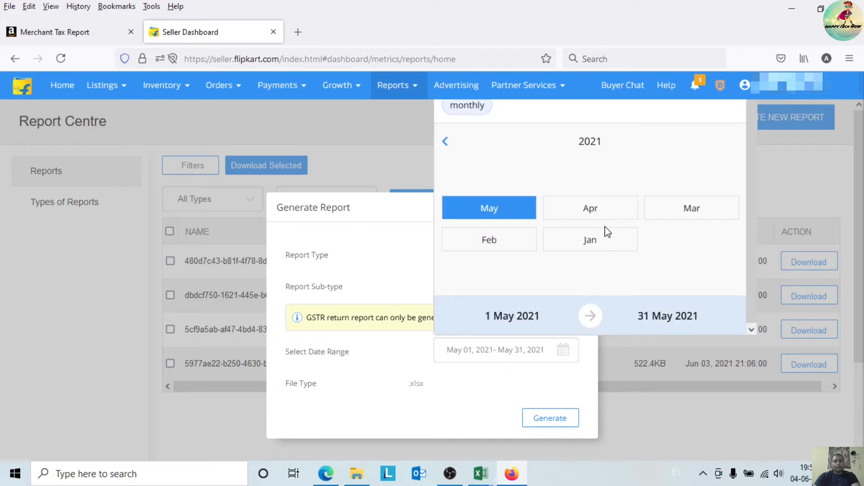
{"action": "left_click", "coordinate": [508, 215]}
{"action": "left_click", "coordinate": [553, 420]}
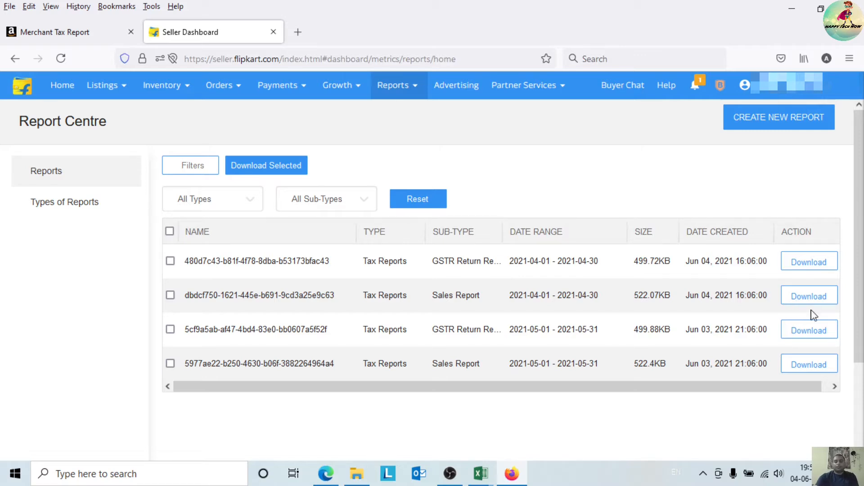
Generate a new report with type Invoices and sub-type Commission Invoice for April 2021
{"action": "left_click", "coordinate": [777, 129]}
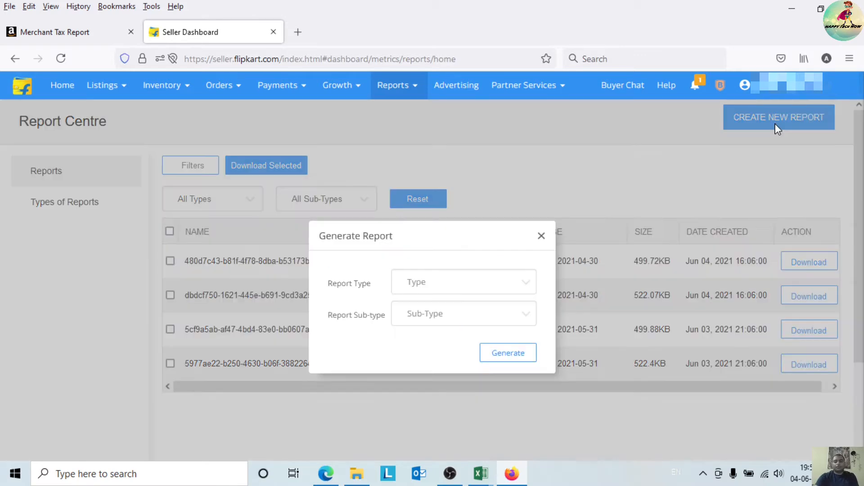
{"action": "left_click", "coordinate": [428, 288]}
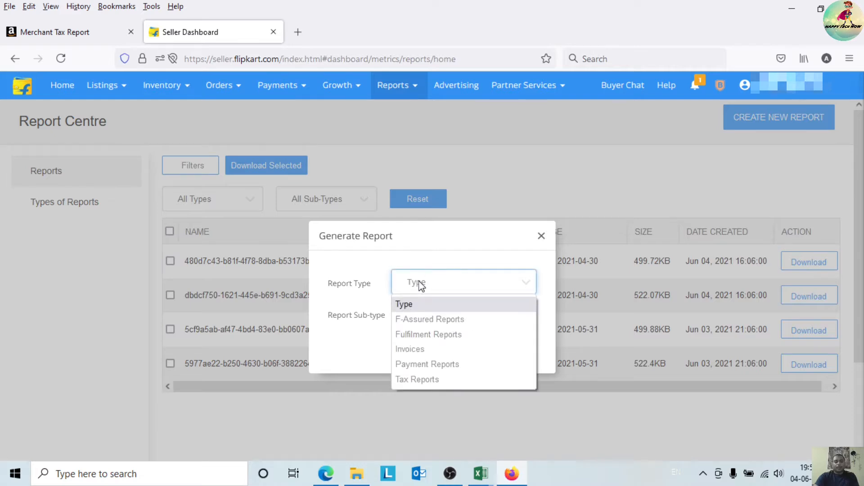
{"action": "left_click", "coordinate": [419, 348]}
{"action": "left_click", "coordinate": [450, 316]}
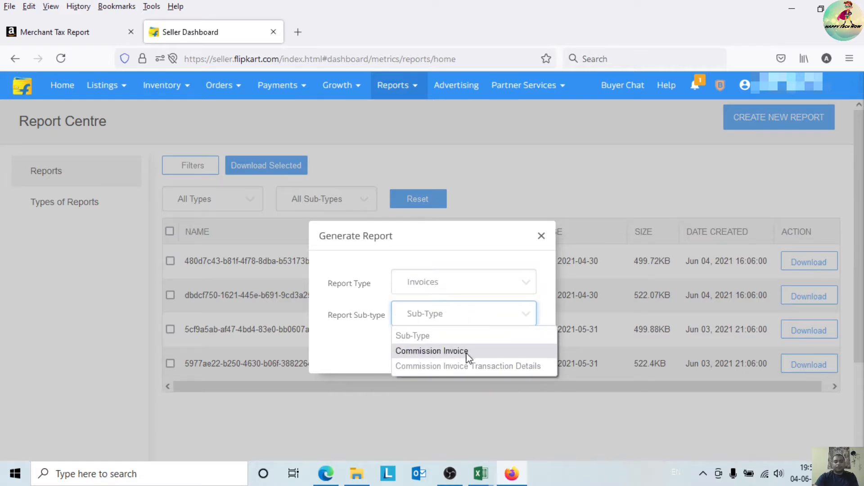
{"action": "left_click", "coordinate": [481, 353]}
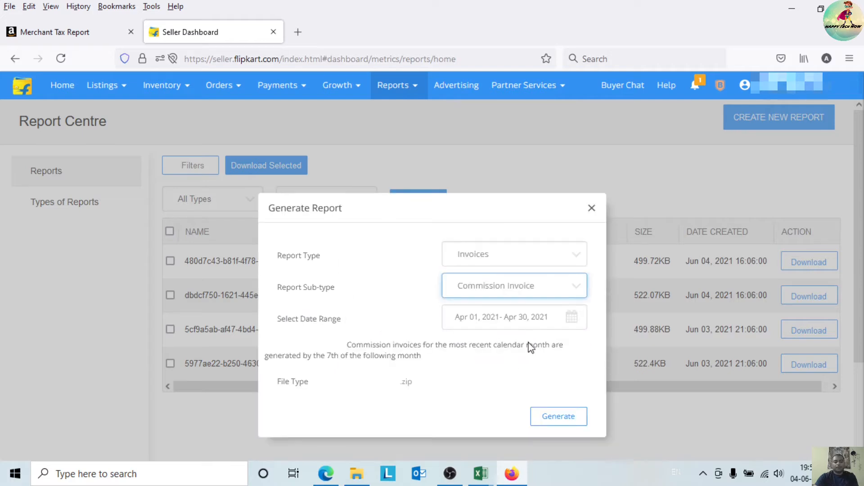
{"action": "left_click", "coordinate": [511, 320]}
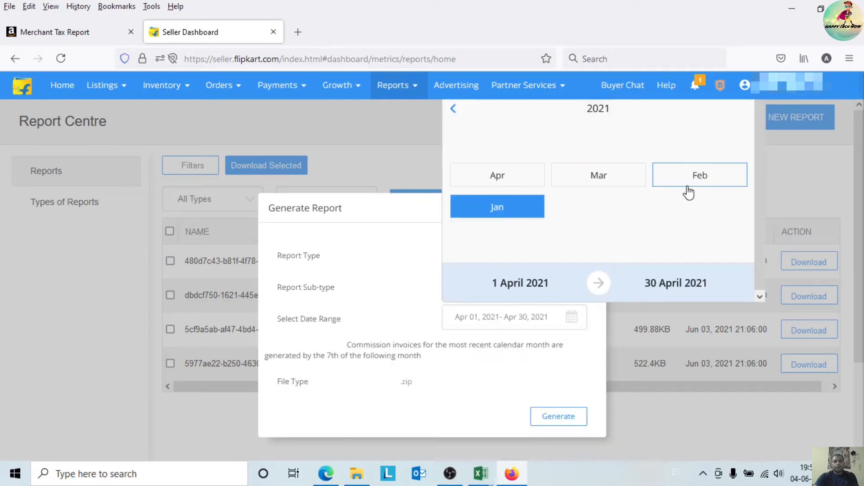
{"action": "left_click", "coordinate": [513, 183]}
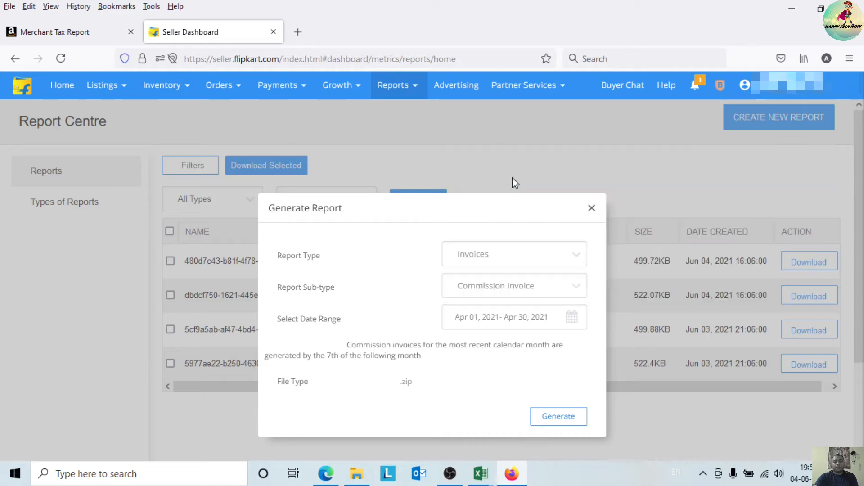
{"action": "left_click", "coordinate": [555, 417]}
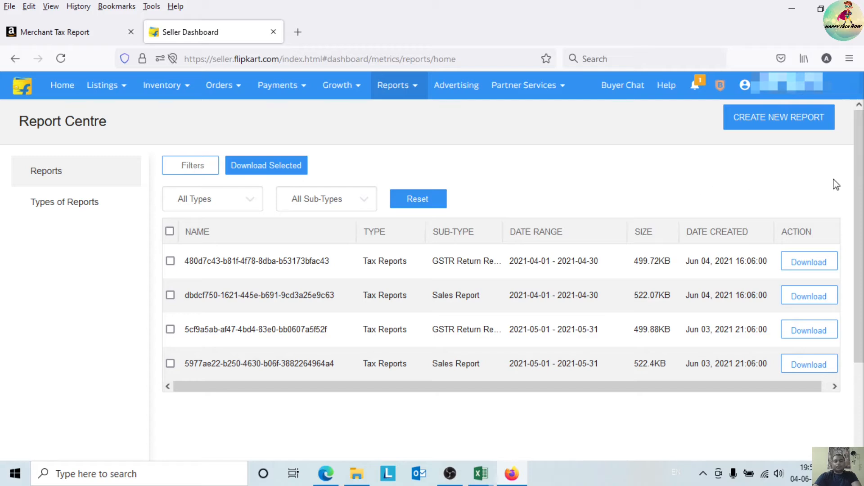
{"action": "left_click", "coordinate": [790, 127]}
{"action": "left_click", "coordinate": [542, 237]}
{"action": "mouse_move", "coordinate": [491, 470]}
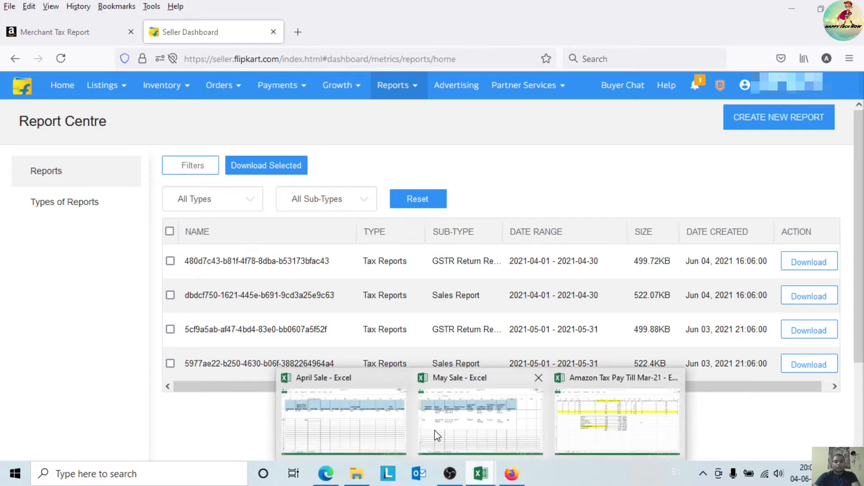
{"action": "left_click", "coordinate": [374, 428]}
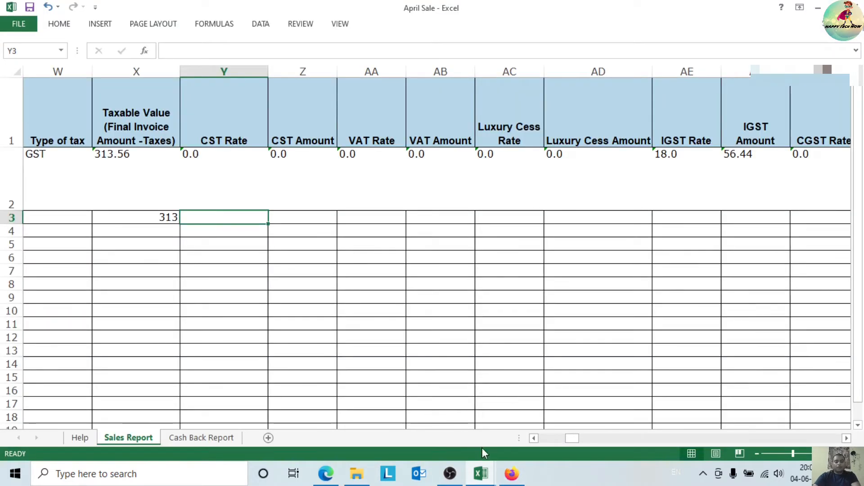
{"action": "left_click", "coordinate": [512, 473]}
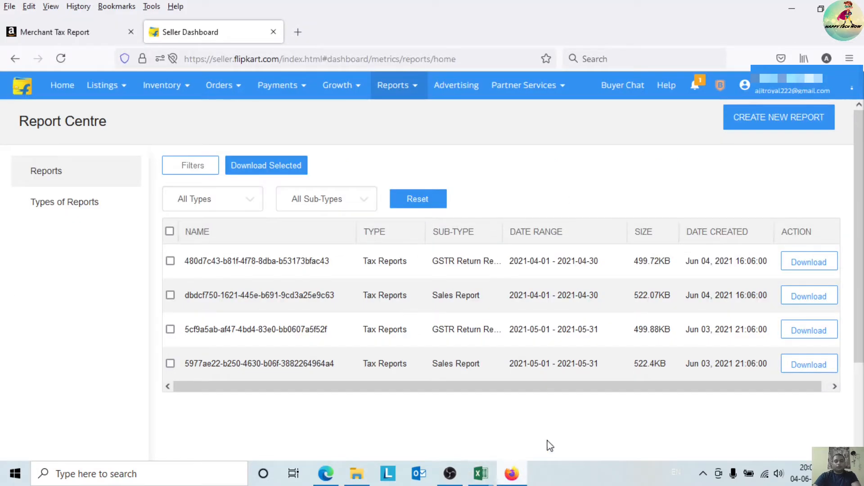
Generate a new report with type Tax Reports and sub-type Sales Report for May 1 to May 31, 2021
{"action": "left_click", "coordinate": [767, 130]}
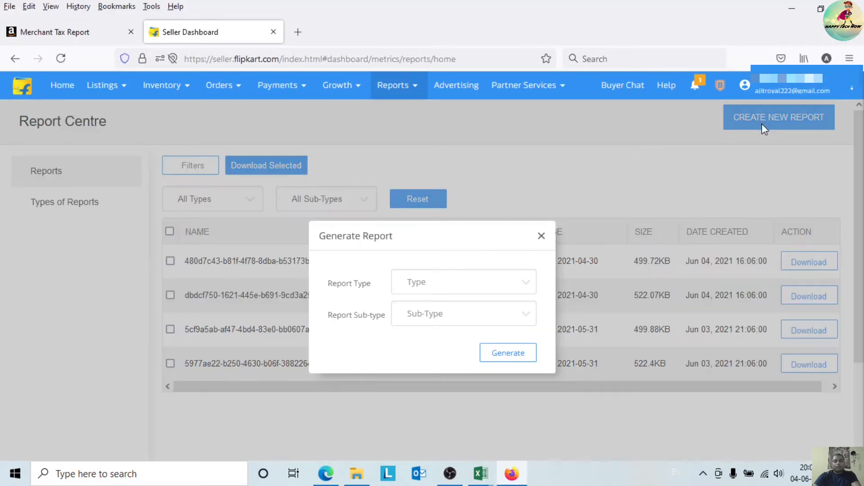
{"action": "left_click", "coordinate": [445, 284]}
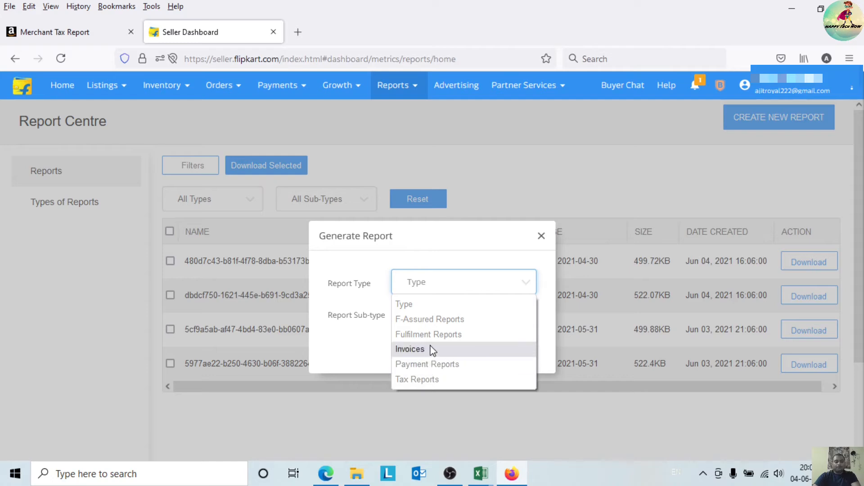
{"action": "left_click", "coordinate": [433, 379]}
{"action": "left_click", "coordinate": [452, 318]}
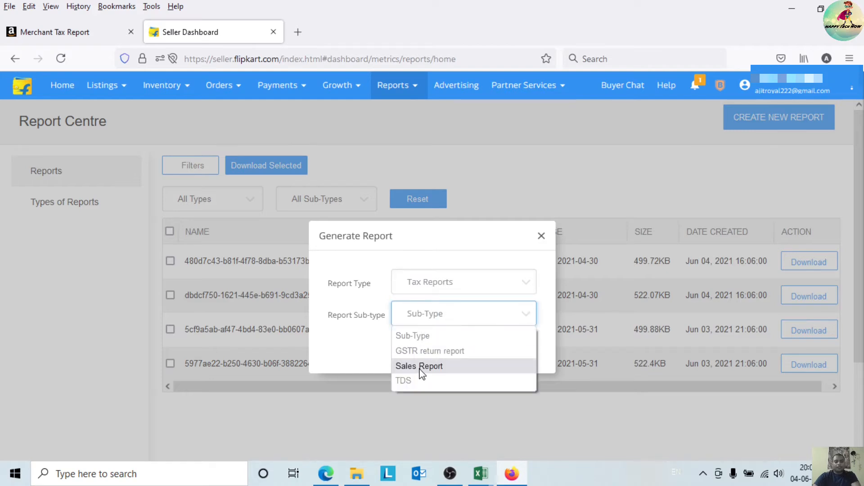
{"action": "left_click", "coordinate": [435, 366]}
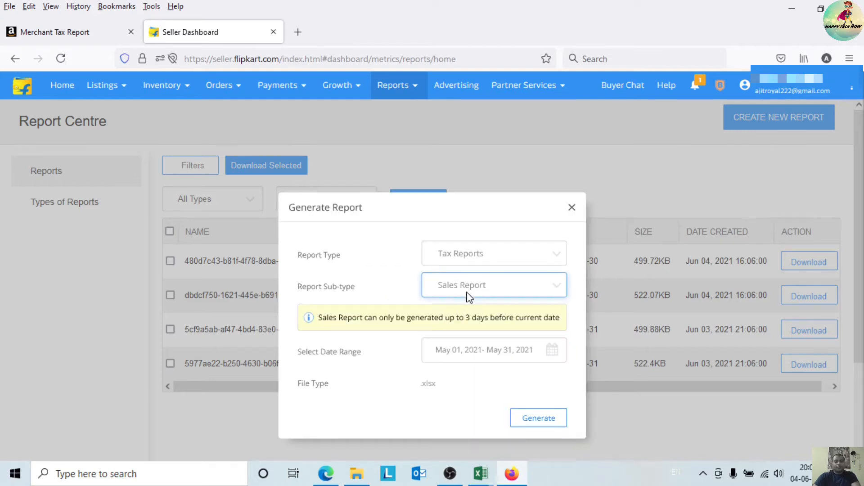
{"action": "left_click", "coordinate": [463, 356]}
{"action": "left_click", "coordinate": [487, 217]}
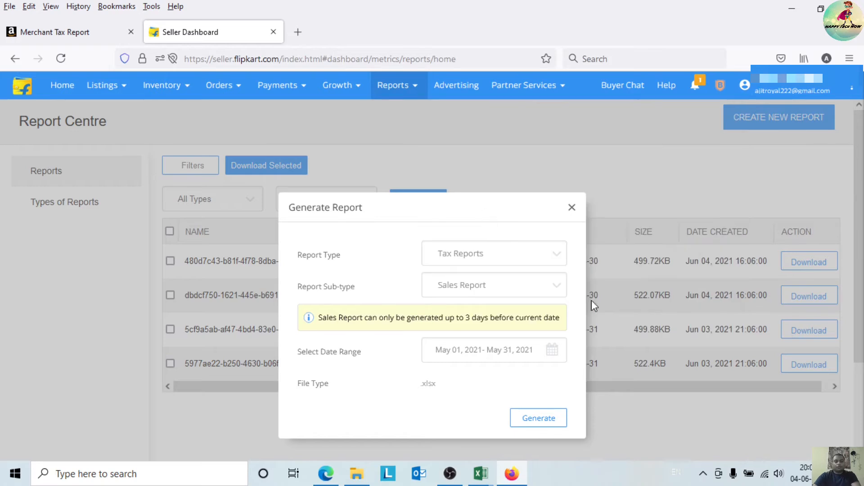
{"action": "left_click", "coordinate": [541, 422]}
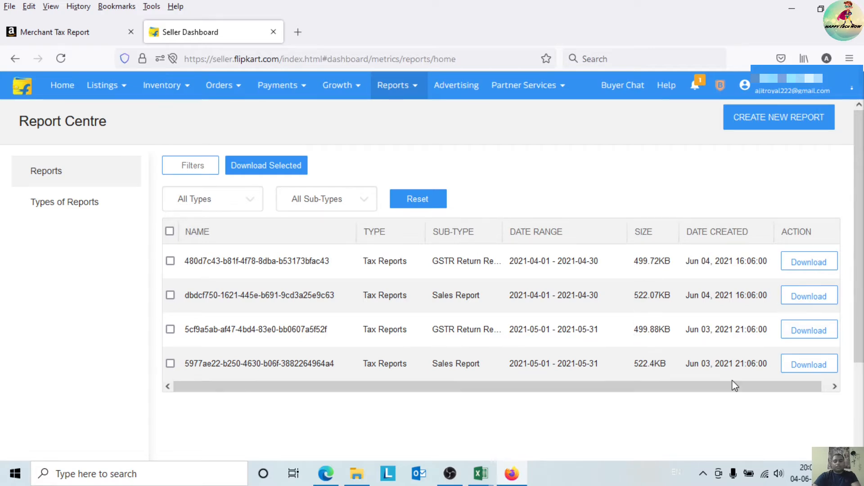
Switch to the April Sale workbook in Excel and review row 2 of the Sales Report from the product description to the price before discount
{"action": "mouse_move", "coordinate": [490, 477]}
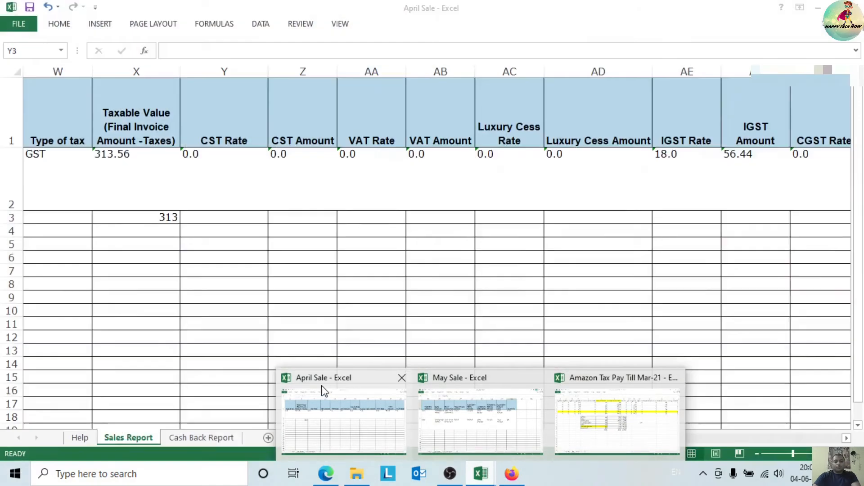
{"action": "mouse_move", "coordinate": [446, 387]}
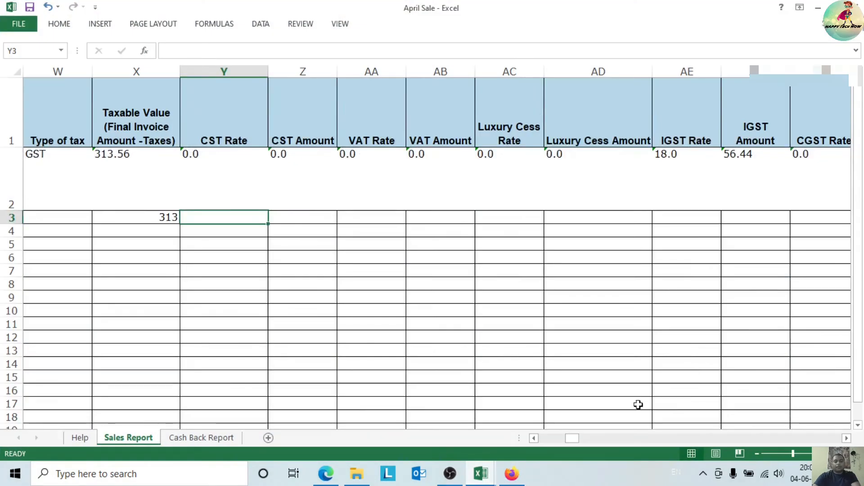
{"action": "left_click_drag", "start_coordinate": [573, 439], "coordinate": [545, 439]}
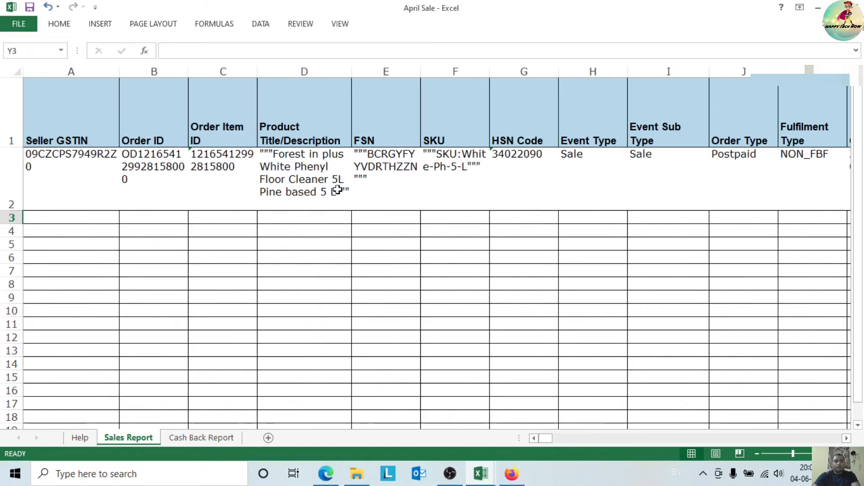
{"action": "left_click", "coordinate": [305, 178]}
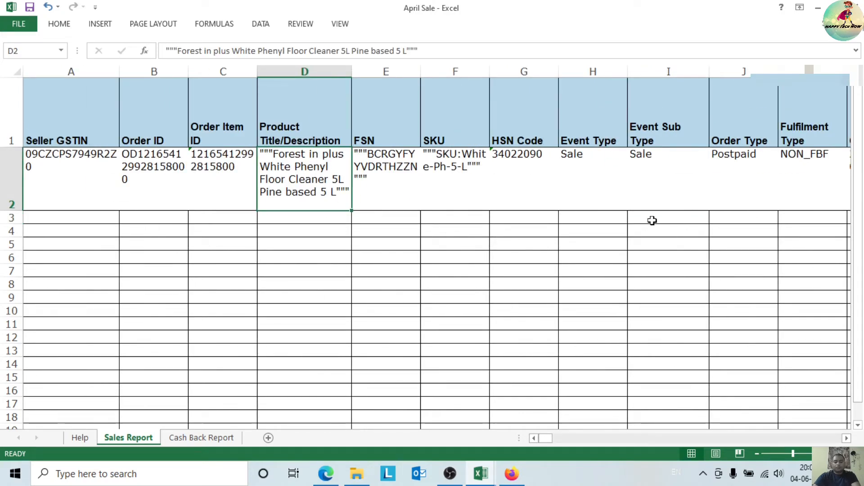
{"action": "key", "text": "Right"}
{"action": "key", "text": "Right"}
{"action": "key", "text": "Right"}
{"action": "key", "text": "Right"}
{"action": "key", "text": "Right"}
{"action": "key", "text": "Right"}
{"action": "key", "text": "Right"}
{"action": "key", "text": "Right"}
{"action": "key", "text": "Right"}
{"action": "key", "text": "Right"}
{"action": "key", "text": "Right"}
{"action": "key", "text": "Right"}
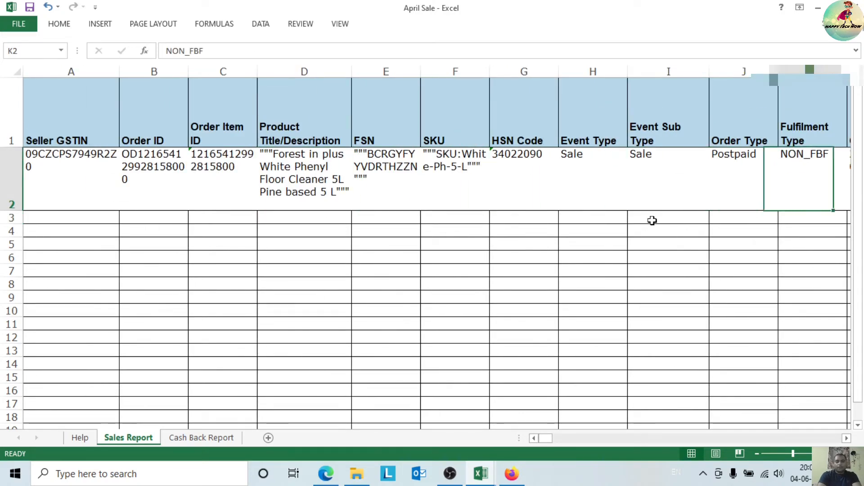
{"action": "key", "text": "Right"}
{"action": "key", "text": "Right"}
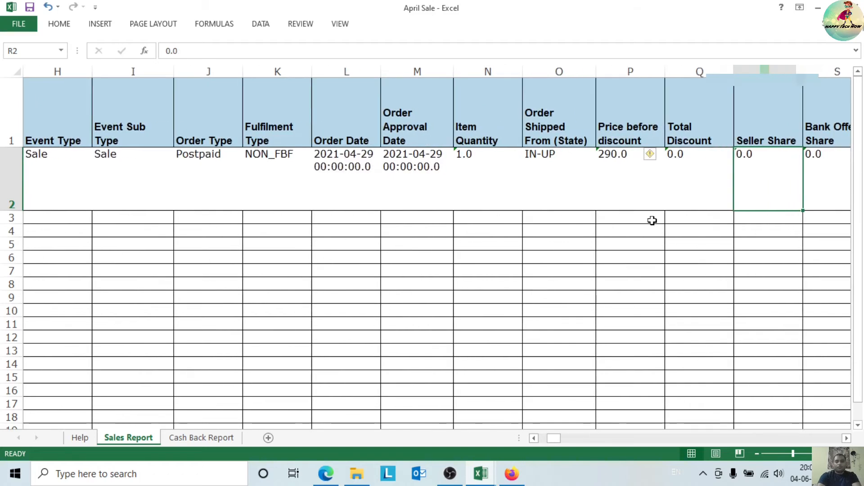
{"action": "key", "text": "Left"}
{"action": "key", "text": "Left"}
{"action": "key", "text": "Left"}
{"action": "key", "text": "Right"}
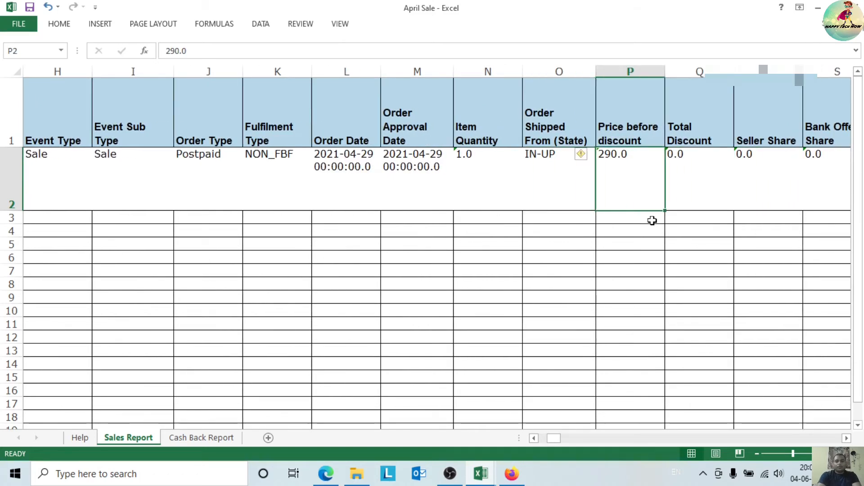
Examine the discount, shipping charges and Final Invoice Amount columns for the sale in row 2
{"action": "key", "text": "Right"}
{"action": "key", "text": "Right"}
{"action": "key", "text": "Right"}
{"action": "key", "text": "Right"}
{"action": "key", "text": "Right"}
{"action": "key", "text": "Right"}
{"action": "key", "text": "Right"}
{"action": "key", "text": "Right"}
{"action": "key", "text": "Right"}
{"action": "key", "text": "Right"}
{"action": "key", "text": "Right"}
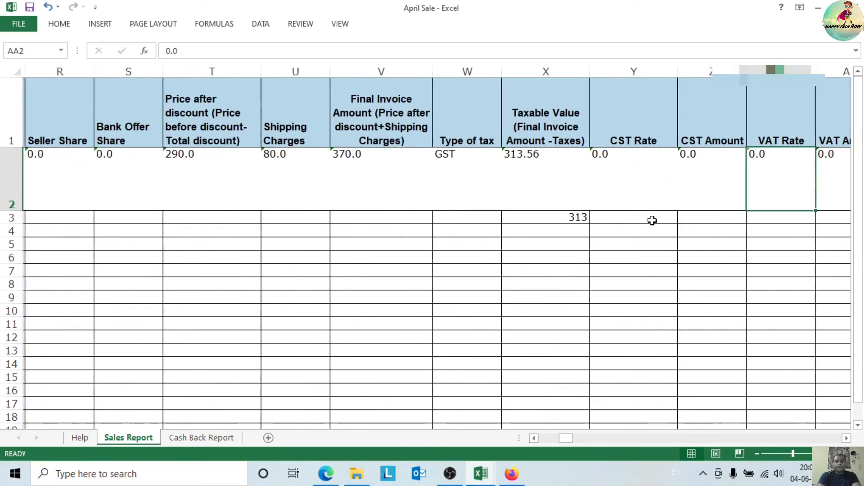
{"action": "key", "text": "Left"}
{"action": "key", "text": "Left"}
{"action": "key", "text": "Left"}
{"action": "key", "text": "Left"}
{"action": "key", "text": "Left"}
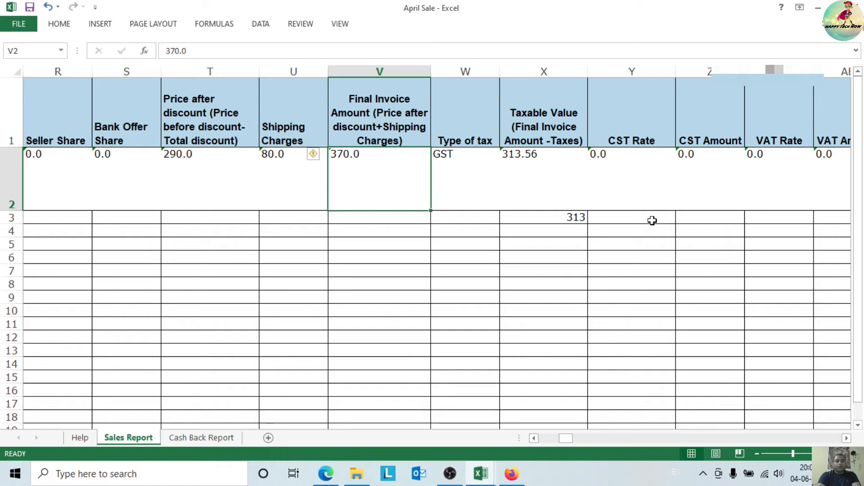
{"action": "key", "text": "Up"}
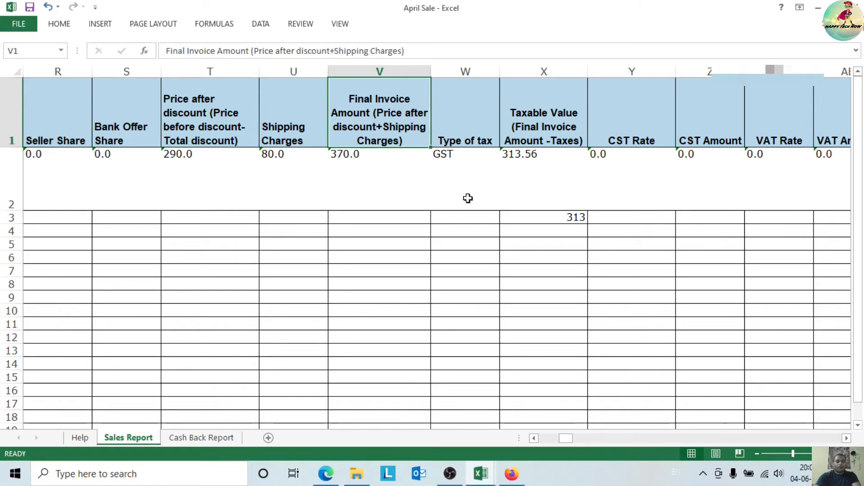
{"action": "left_click_drag", "start_coordinate": [398, 112], "coordinate": [374, 311]}
{"action": "left_click", "coordinate": [380, 243]}
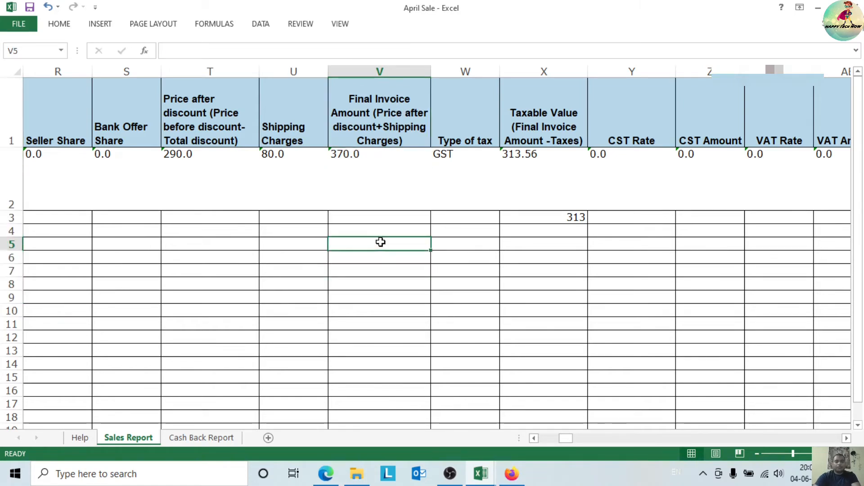
{"action": "left_click", "coordinate": [380, 231]}
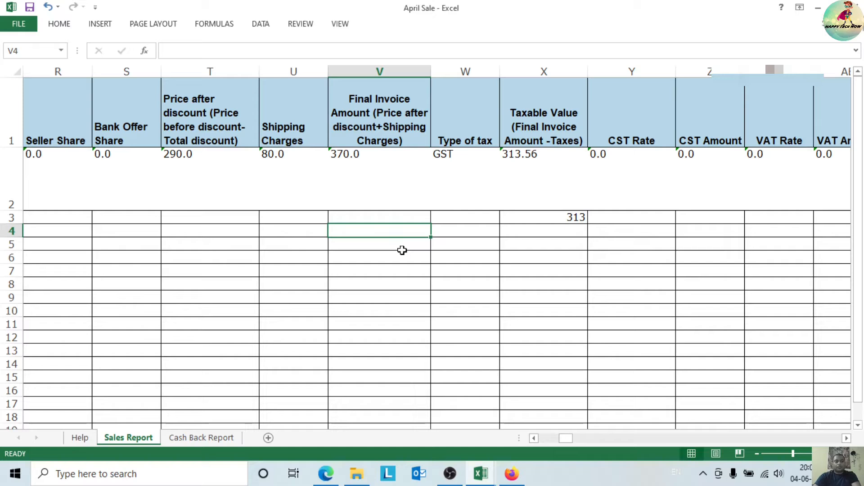
Check the Taxable Value column X, which holds the final invoice amount less taxes
{"action": "key", "text": "Right"}
{"action": "key", "text": "Right"}
{"action": "key", "text": "Right"}
{"action": "key", "text": "Right"}
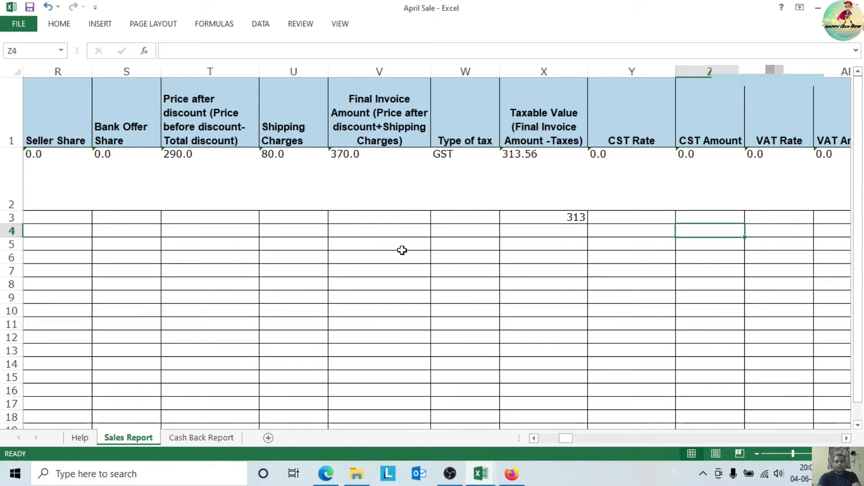
{"action": "key", "text": "Left"}
{"action": "key", "text": "Left"}
{"action": "left_click_drag", "start_coordinate": [540, 114], "coordinate": [547, 310]}
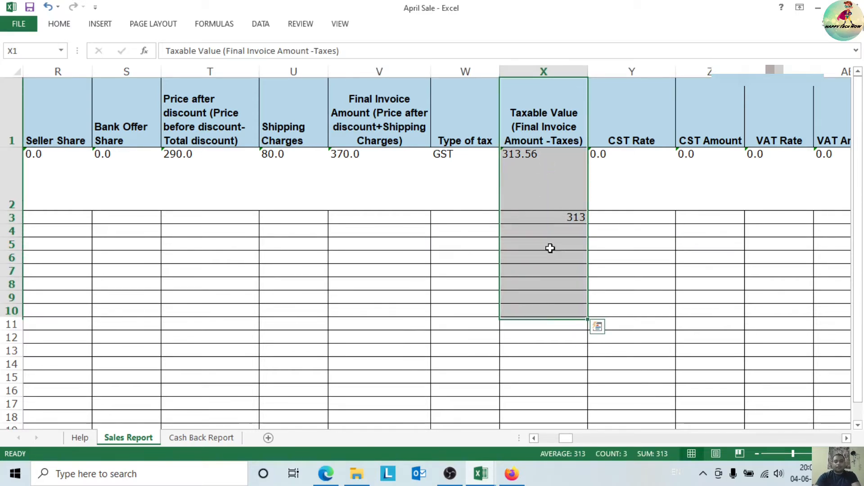
Set cell X3 below the sale's taxable value to 313.56
{"action": "left_click", "coordinate": [561, 220]}
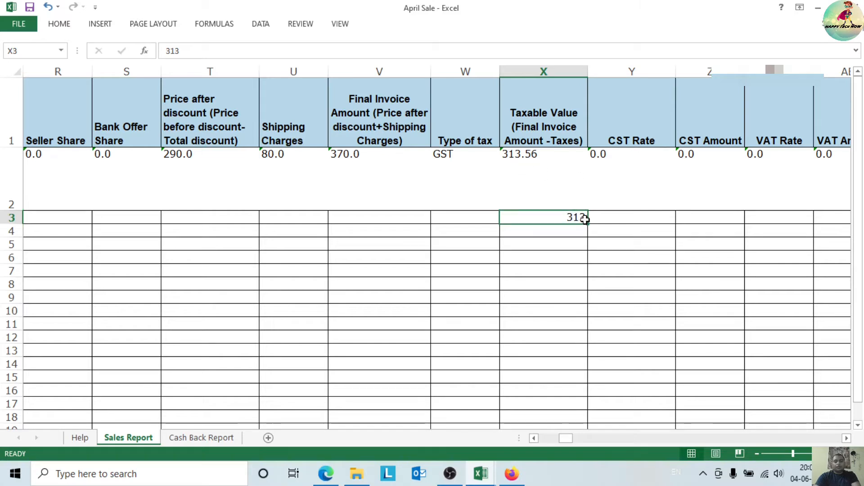
{"action": "double_click", "coordinate": [585, 218]}
{"action": "type", "text": "."}
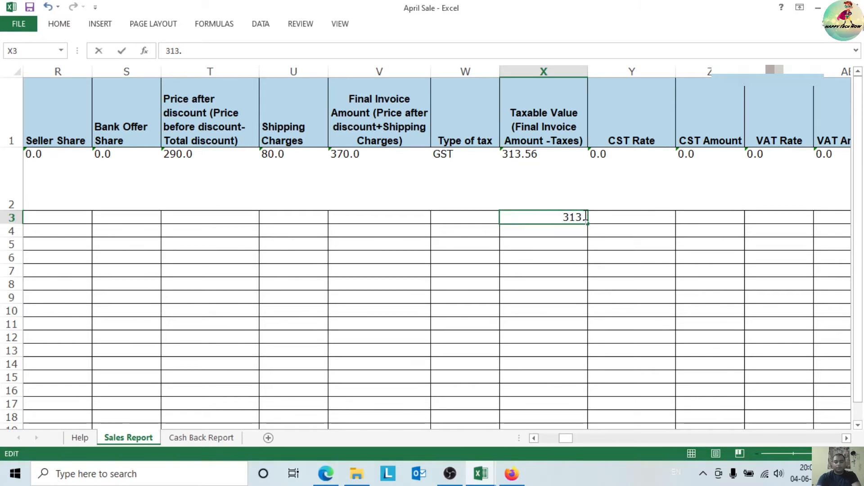
{"action": "type", "text": "56"}
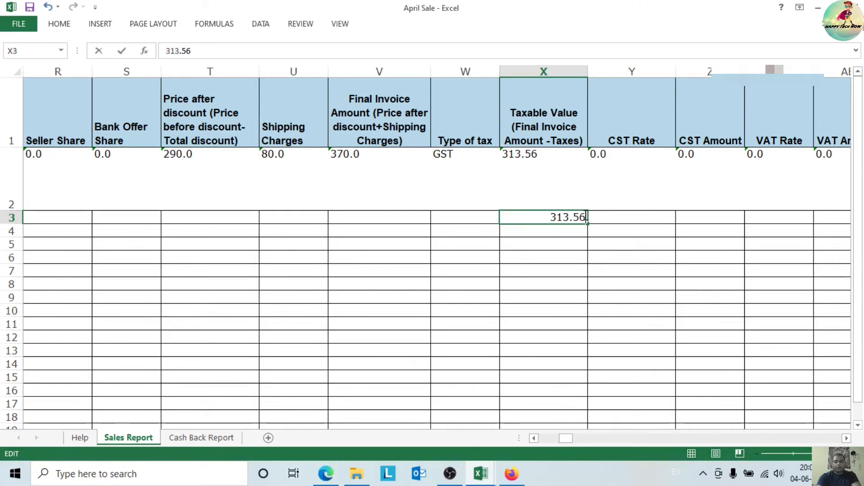
{"action": "left_click", "coordinate": [609, 311]}
{"action": "key", "text": "Up"}
{"action": "key", "text": "Up"}
{"action": "key", "text": "Up"}
{"action": "key", "text": "Up"}
{"action": "key", "text": "Up"}
{"action": "key", "text": "Up"}
{"action": "key", "text": "Up"}
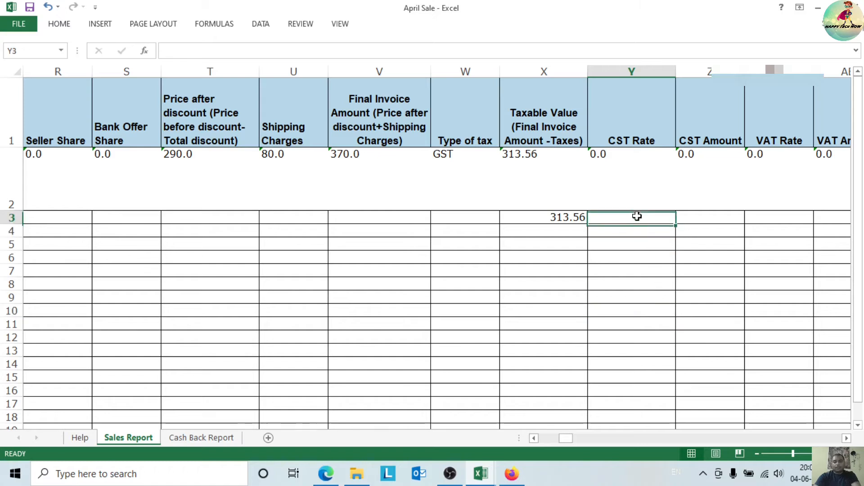
{"action": "left_click_drag", "start_coordinate": [567, 439], "coordinate": [571, 439]}
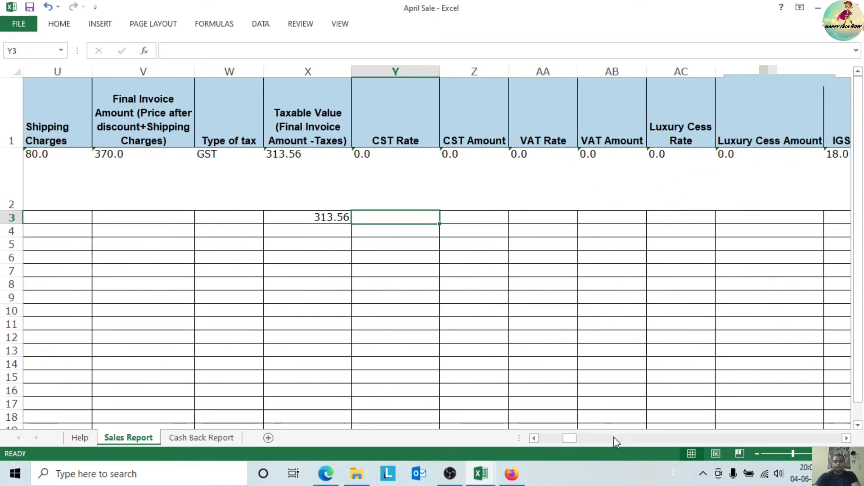
Set cell Y3, beside the copied taxable value, to the sale's IGST amount of 56.44
{"action": "left_click", "coordinate": [847, 439]}
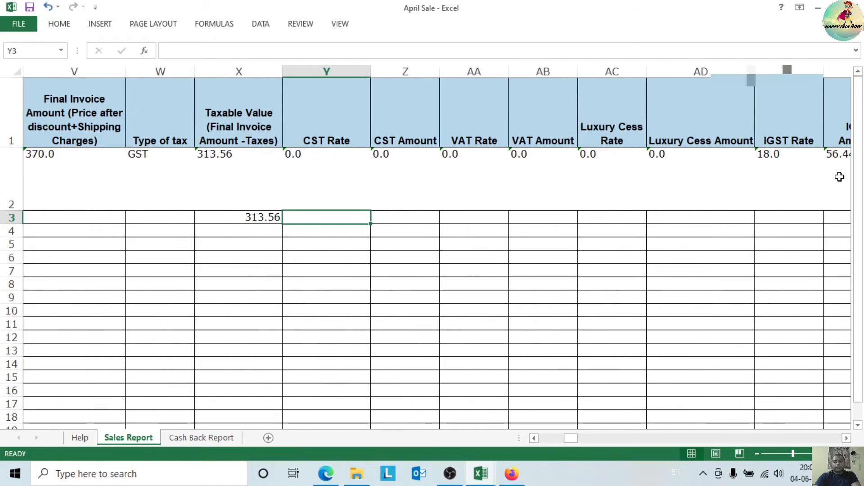
{"action": "left_click", "coordinate": [846, 439]}
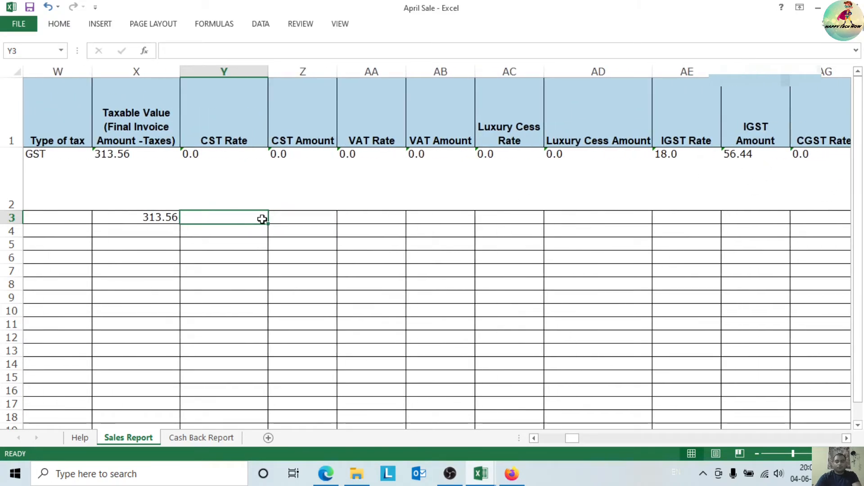
{"action": "type", "text": "56.44"}
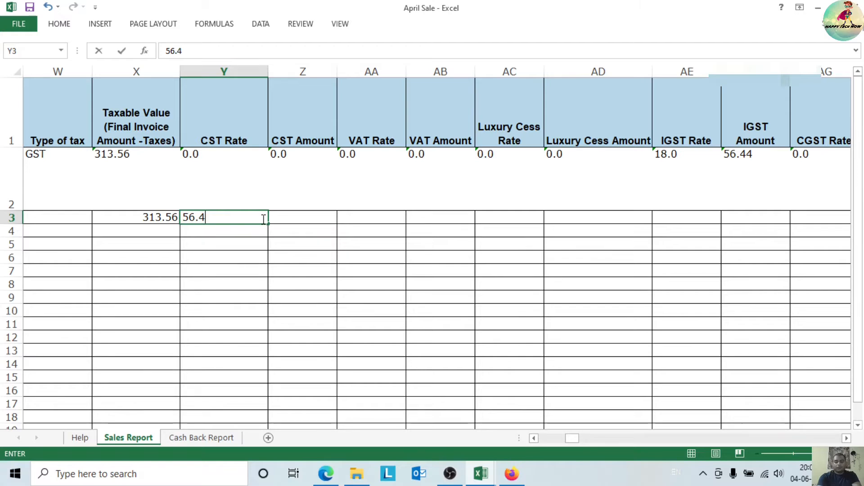
{"action": "left_click", "coordinate": [208, 283]}
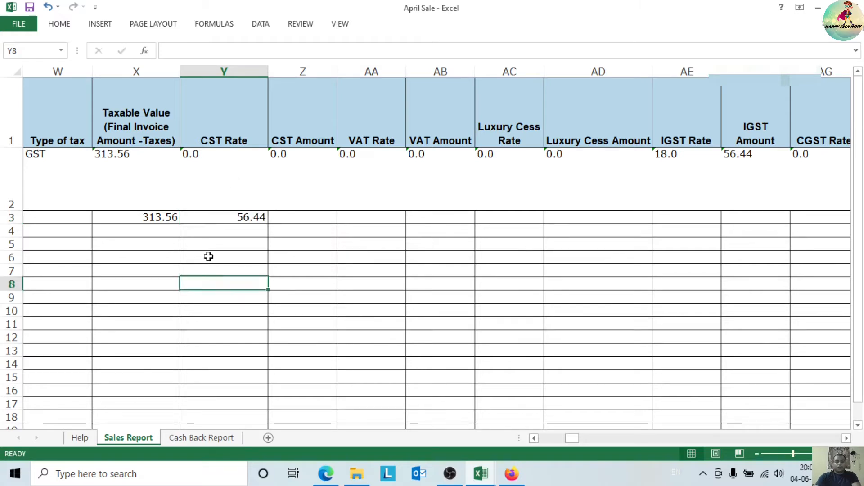
Calculate the tax rate in cell Z3 with the formula =Y3/X3
{"action": "left_click", "coordinate": [303, 220]}
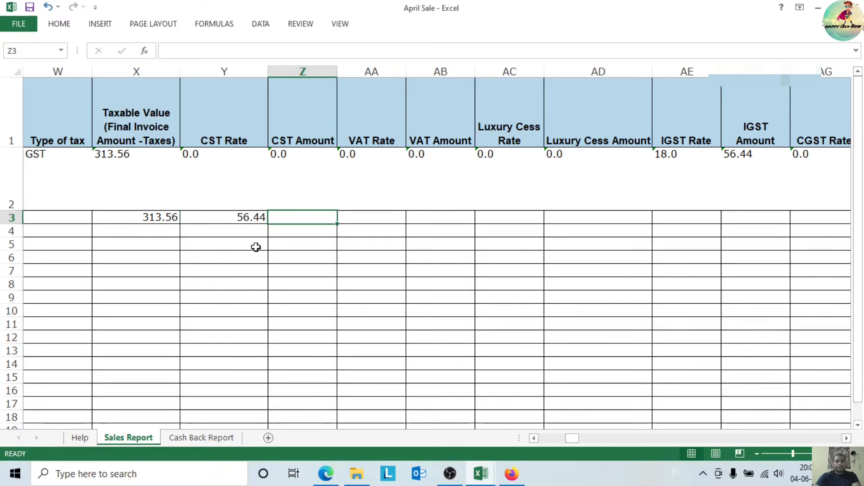
{"action": "type", "text": "="}
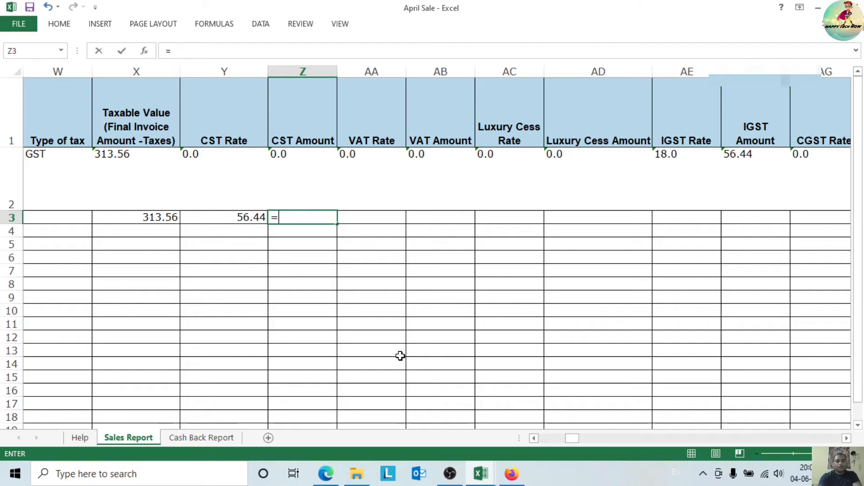
{"action": "key", "text": "Left"}
{"action": "type", "text": "/"}
{"action": "left_click", "coordinate": [141, 217]}
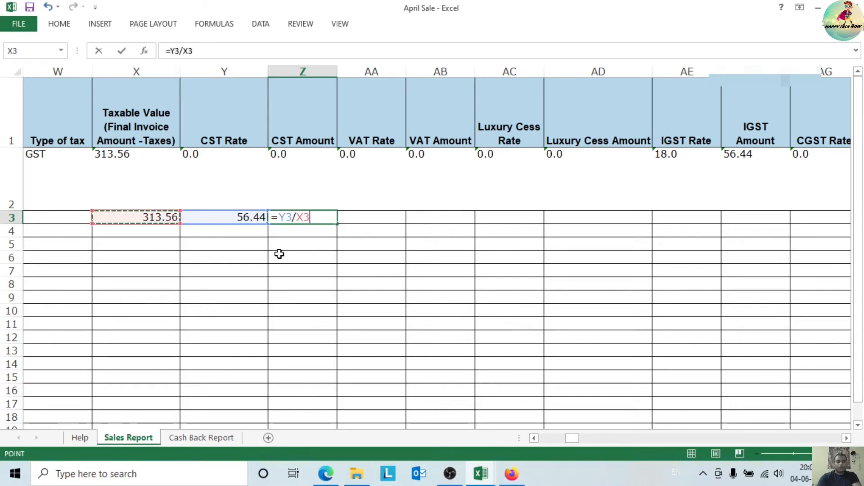
{"action": "key", "text": "Return"}
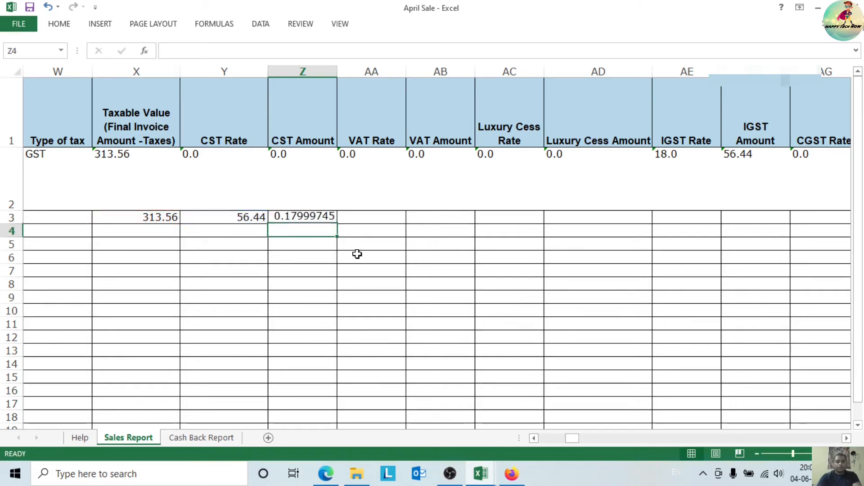
Format the calculated tax rate in cell Z3 as Percentage
{"action": "left_click", "coordinate": [308, 216]}
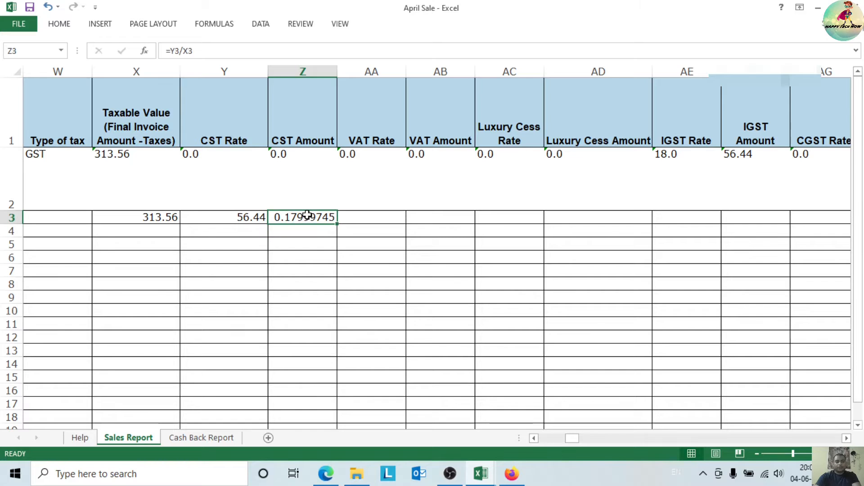
{"action": "left_click", "coordinate": [62, 25]}
{"action": "left_click", "coordinate": [426, 46]}
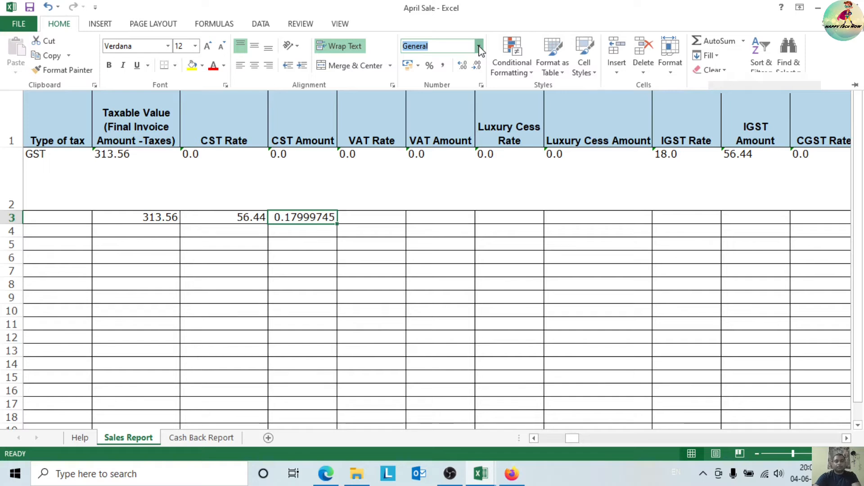
{"action": "left_click", "coordinate": [439, 46]}
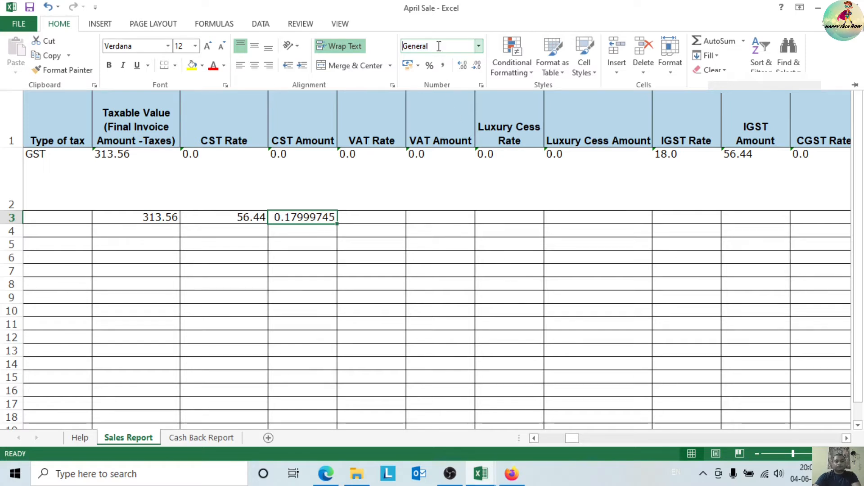
{"action": "left_click", "coordinate": [480, 46]}
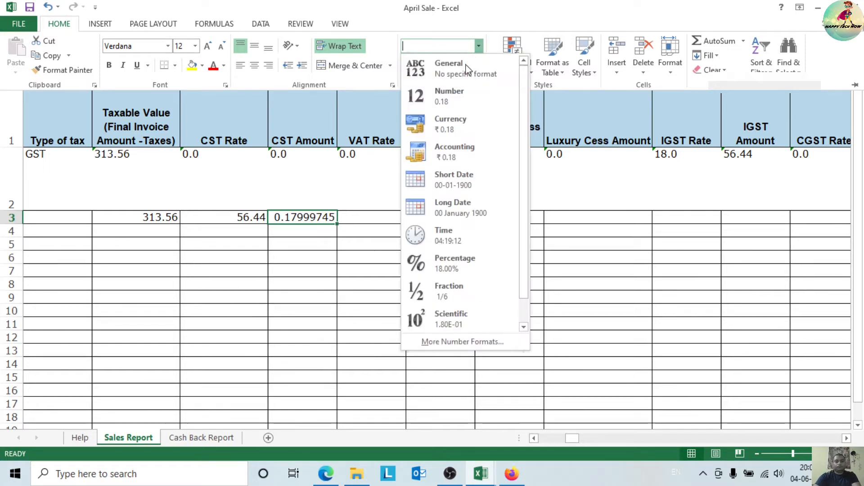
{"action": "left_click", "coordinate": [462, 263]}
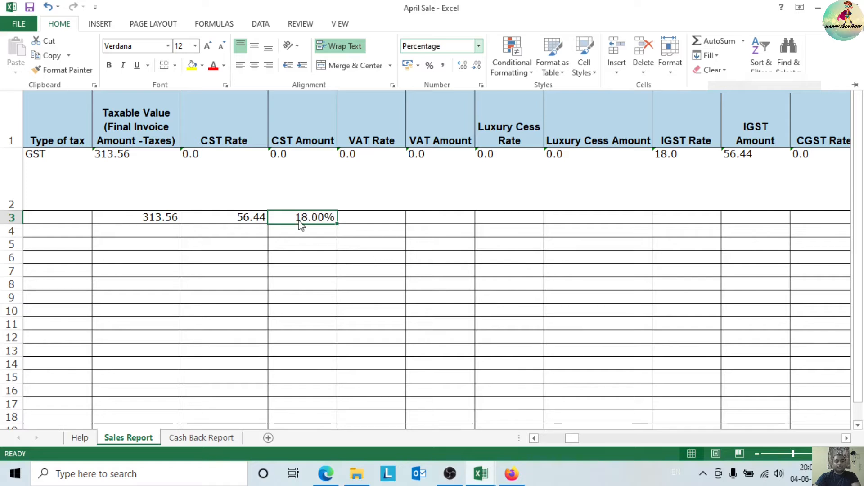
Highlight the taxable value, tax amount and rate in cells X3:Z3 with a yellow fill
{"action": "left_click", "coordinate": [160, 220]}
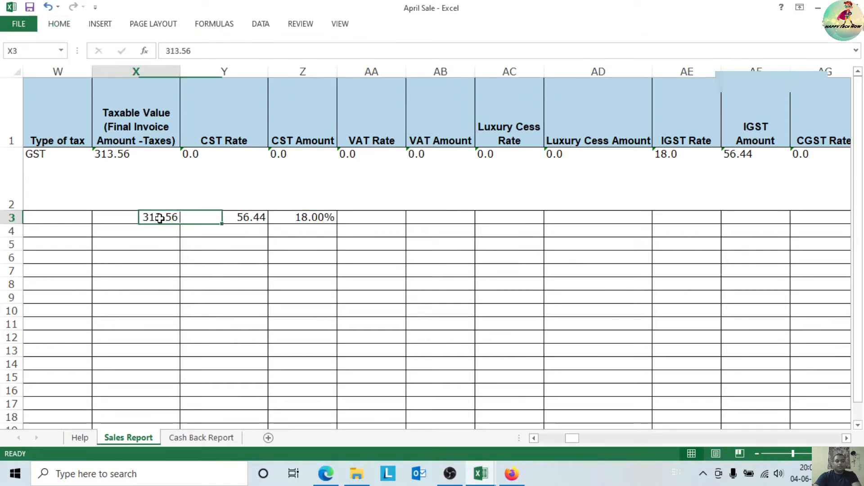
{"action": "left_click", "coordinate": [294, 217]}
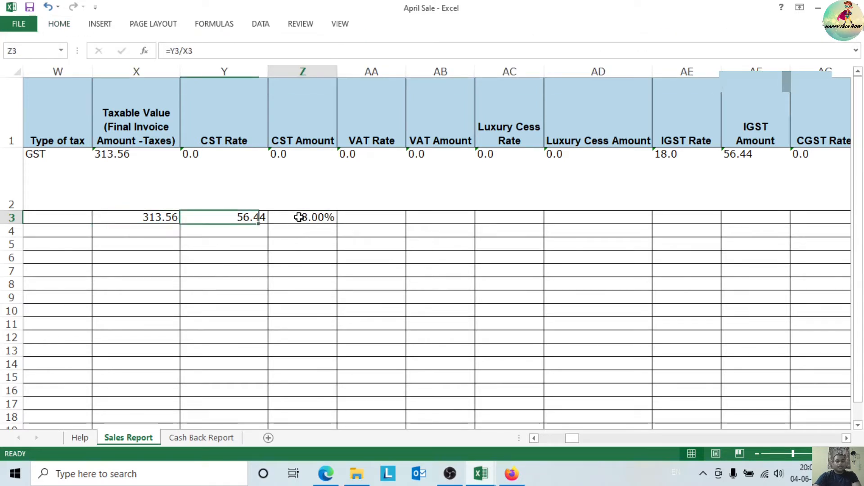
{"action": "left_click", "coordinate": [247, 218]}
{"action": "left_click", "coordinate": [284, 312]}
{"action": "left_click_drag", "start_coordinate": [153, 219], "coordinate": [299, 217]}
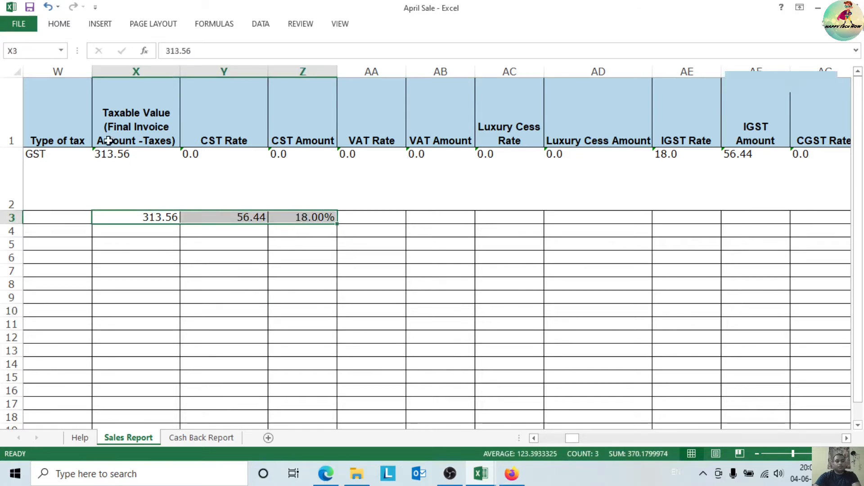
{"action": "left_click", "coordinate": [63, 25]}
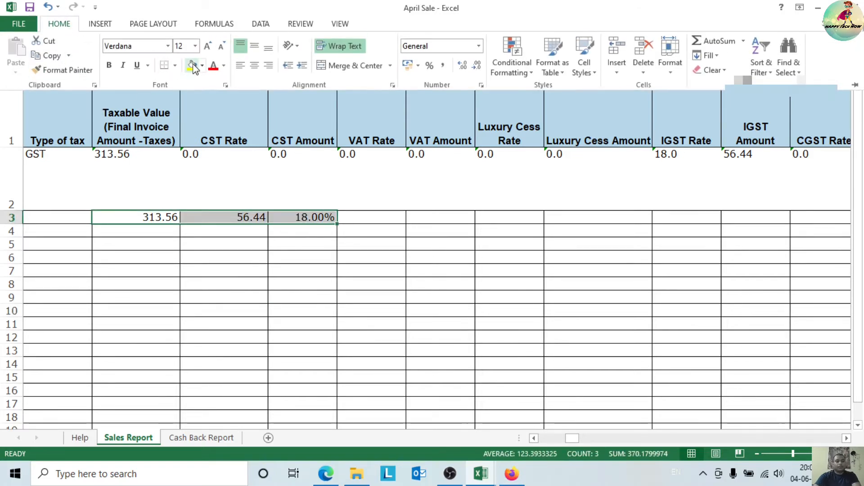
{"action": "left_click", "coordinate": [187, 68]}
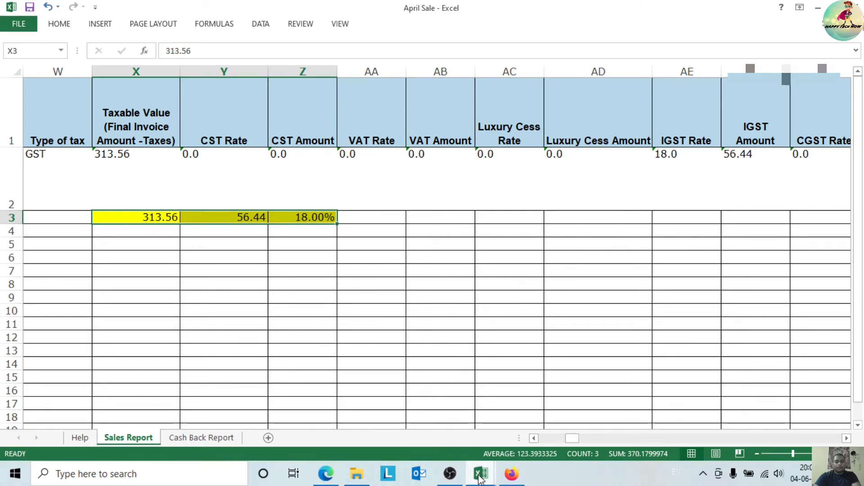
Switch to the May Sale workbook and examine the taxable values of both sales in column X
{"action": "mouse_move", "coordinate": [480, 475]}
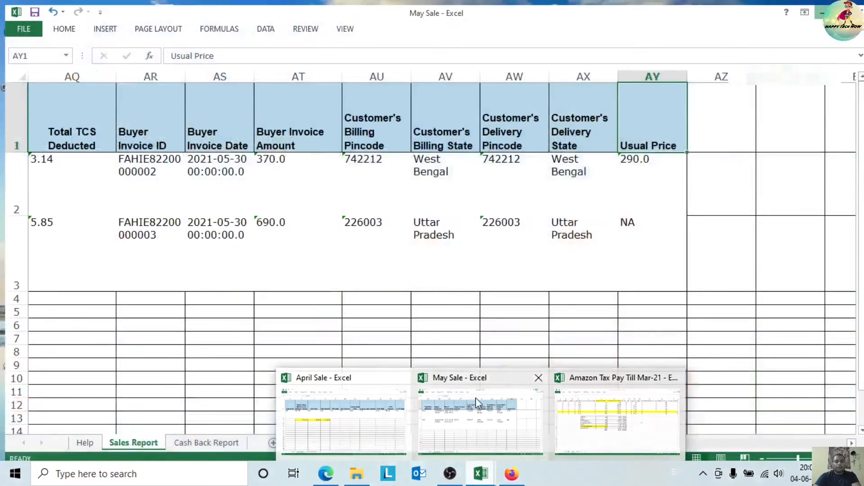
{"action": "left_click", "coordinate": [478, 402]}
{"action": "left_click_drag", "start_coordinate": [601, 438], "coordinate": [573, 442]}
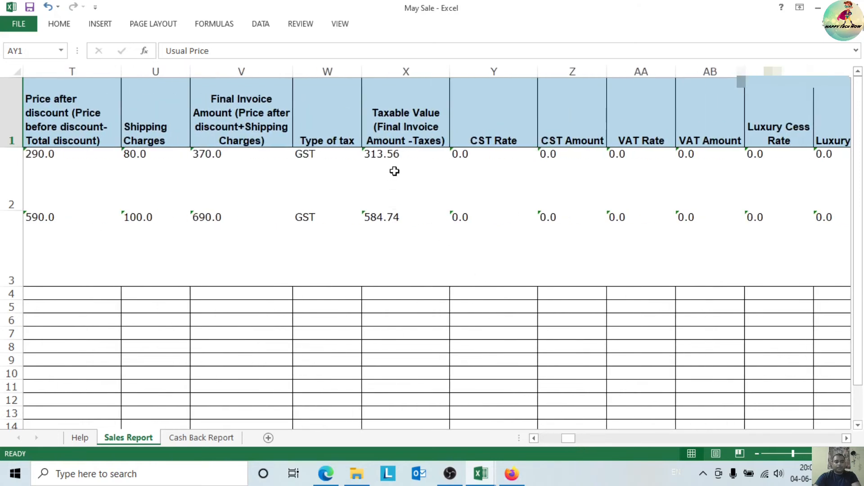
{"action": "left_click", "coordinate": [395, 155]}
{"action": "left_click", "coordinate": [400, 231]}
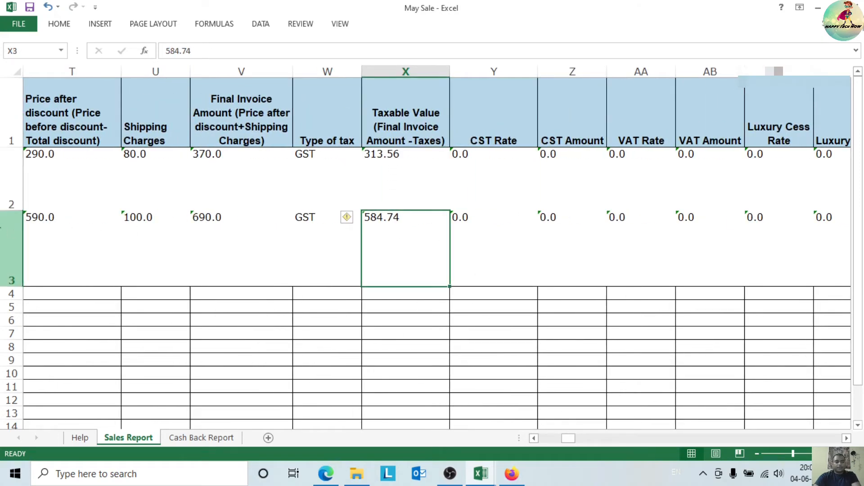
{"action": "left_click", "coordinate": [11, 229]}
{"action": "left_click", "coordinate": [375, 228]}
{"action": "left_click", "coordinate": [11, 243]}
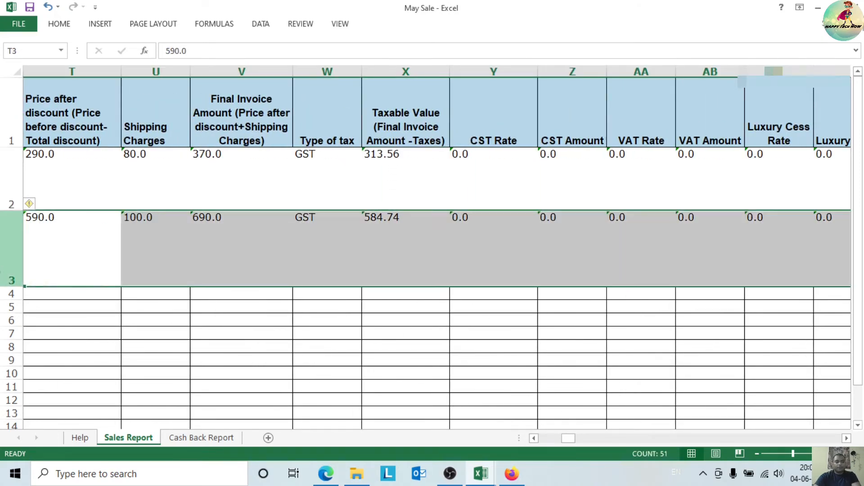
{"action": "left_click", "coordinate": [372, 154]}
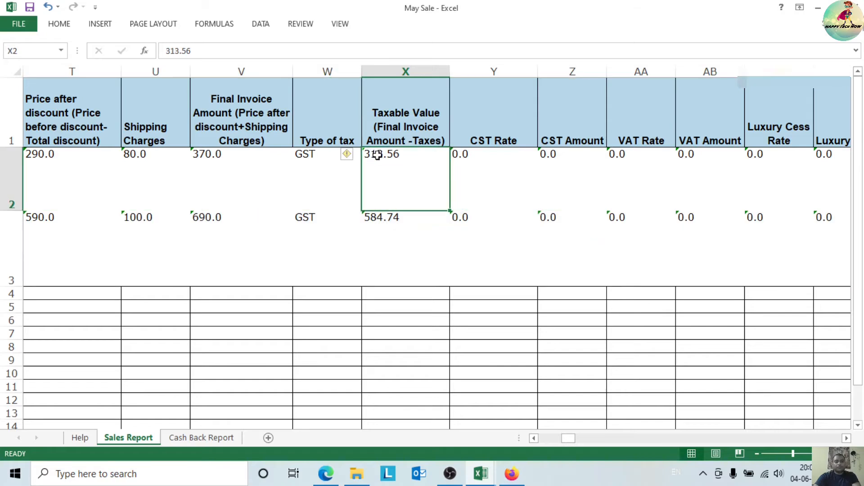
Set cell X6 to the first sale's taxable value of 313.56 and Y6 to its IGST amount of 56.44
{"action": "left_click", "coordinate": [395, 319]}
{"action": "type", "text": "313.56"}
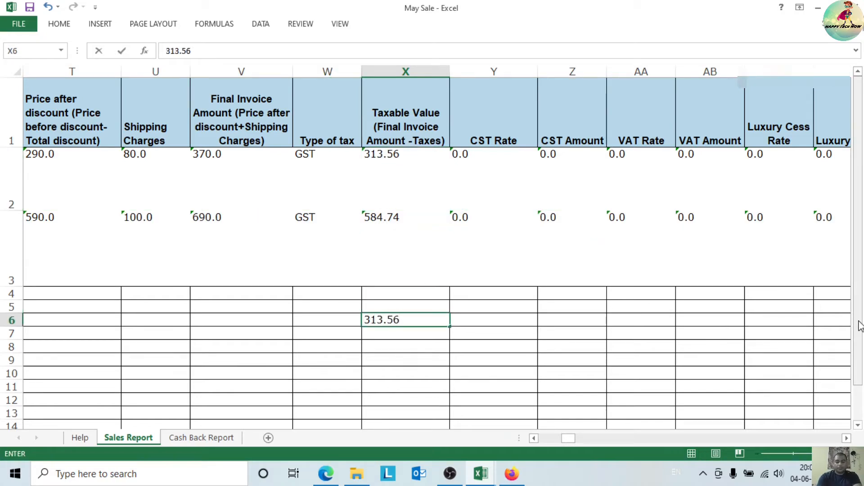
{"action": "key", "text": "Tab"}
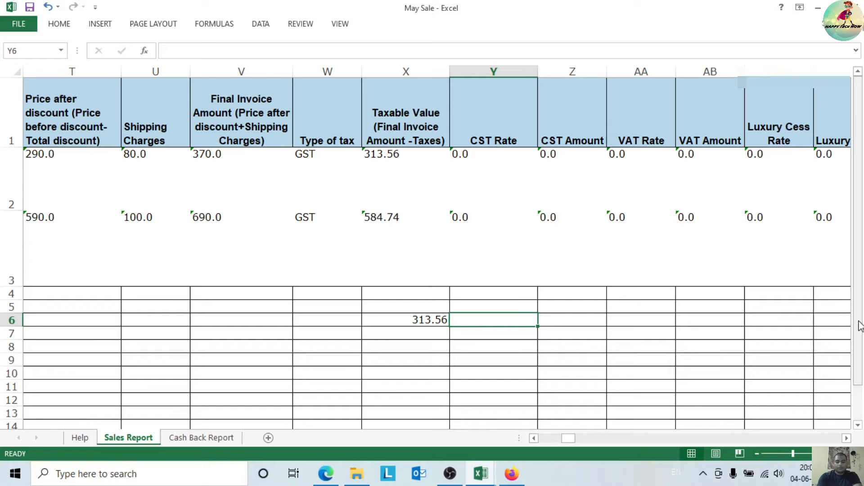
{"action": "scroll", "coordinate": [571, 440], "scroll_direction": "right", "scroll_amount": 3}
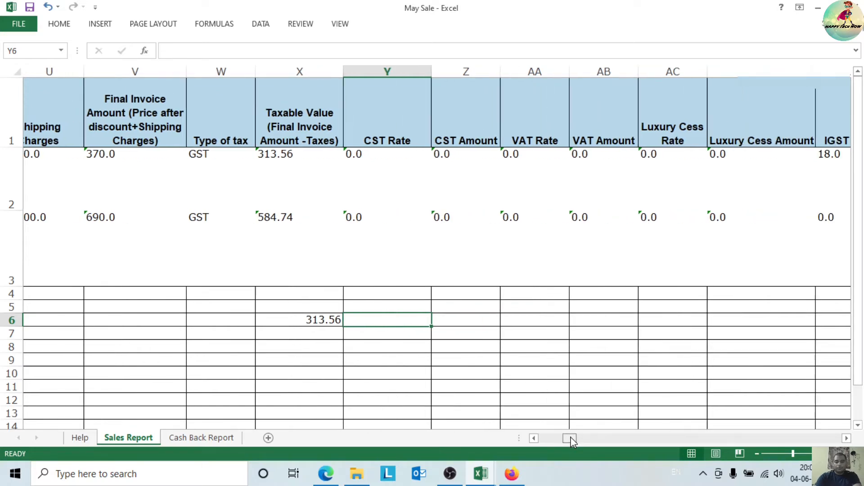
{"action": "type", "text": "56.44"}
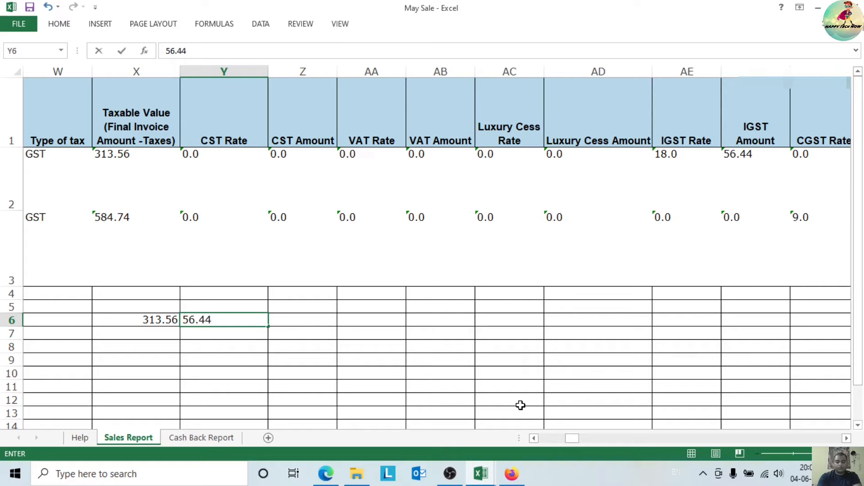
Calculate the first May sale's tax rate in cell Z6 with the formula =Y6/X6
{"action": "key", "text": "Tab"}
{"action": "type", "text": "="}
{"action": "key", "text": "Left"}
{"action": "type", "text": "/"}
{"action": "key", "text": "Left"}
{"action": "key", "text": "Left"}
{"action": "key", "text": "Return"}
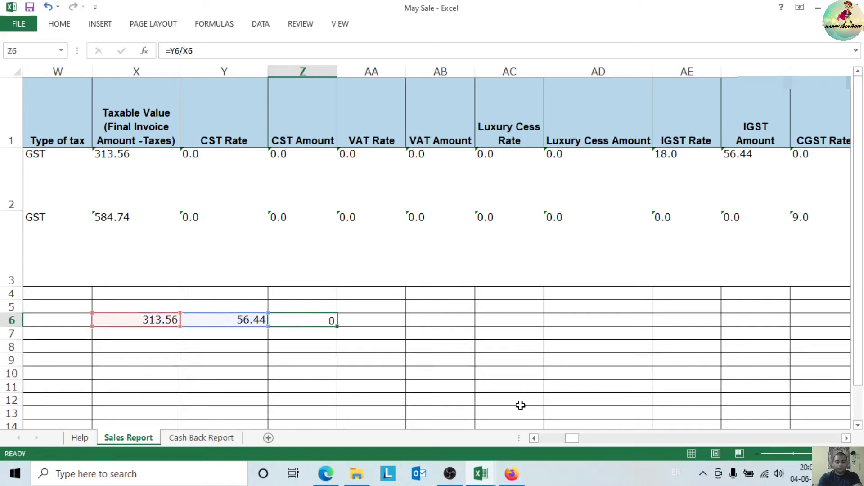
Format the calculated rate in cell Z6 as Percentage and select X6:Z6 to review the first sale's figures
{"action": "left_click", "coordinate": [312, 323]}
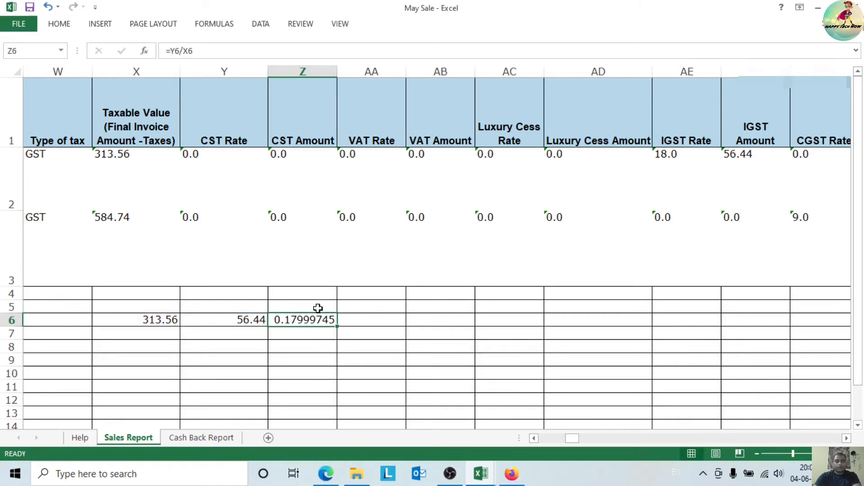
{"action": "left_click", "coordinate": [67, 25]}
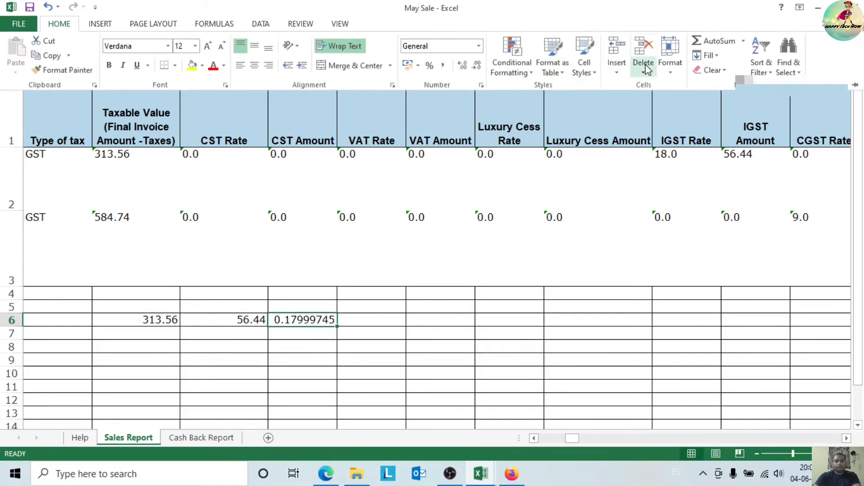
{"action": "left_click", "coordinate": [479, 46]}
{"action": "left_click", "coordinate": [468, 235]}
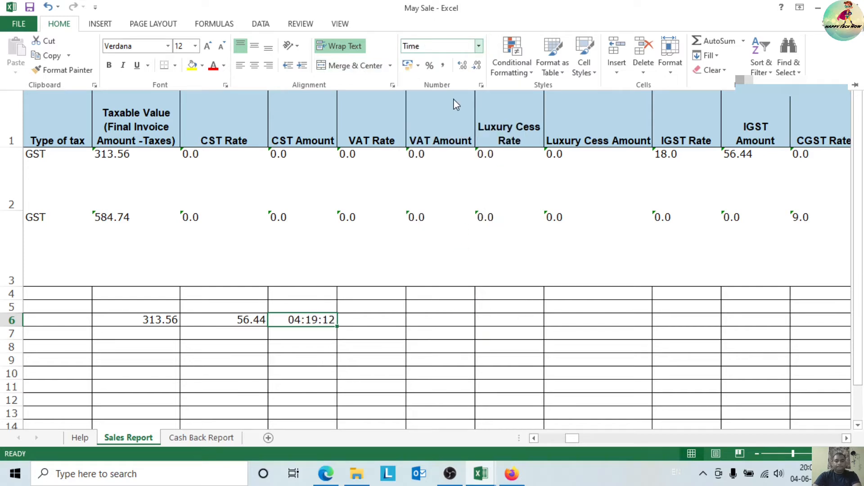
{"action": "left_click", "coordinate": [479, 46]}
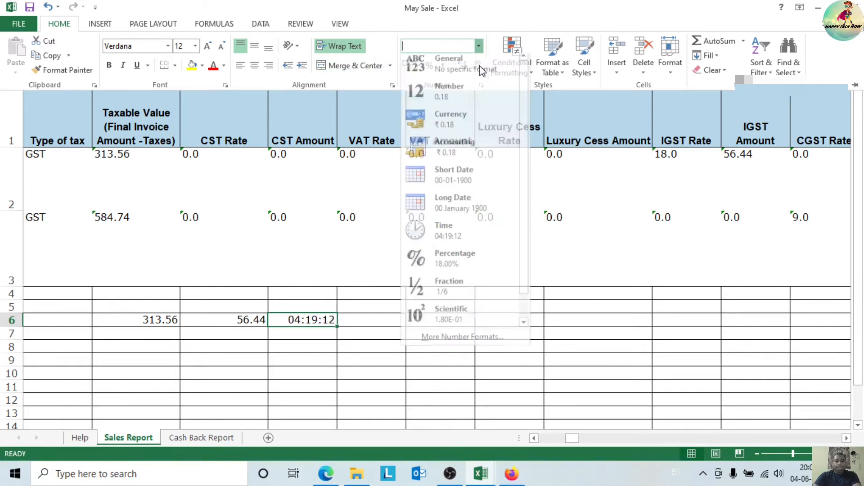
{"action": "left_click", "coordinate": [470, 268]}
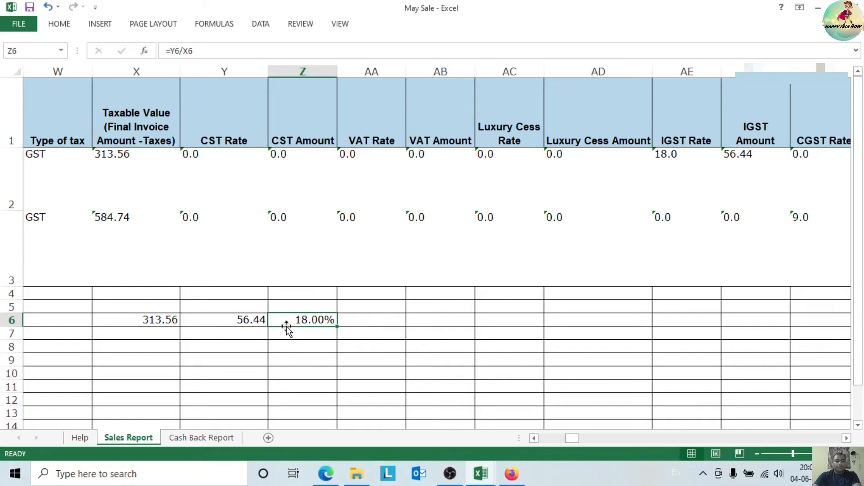
{"action": "left_click_drag", "start_coordinate": [137, 317], "coordinate": [315, 321]}
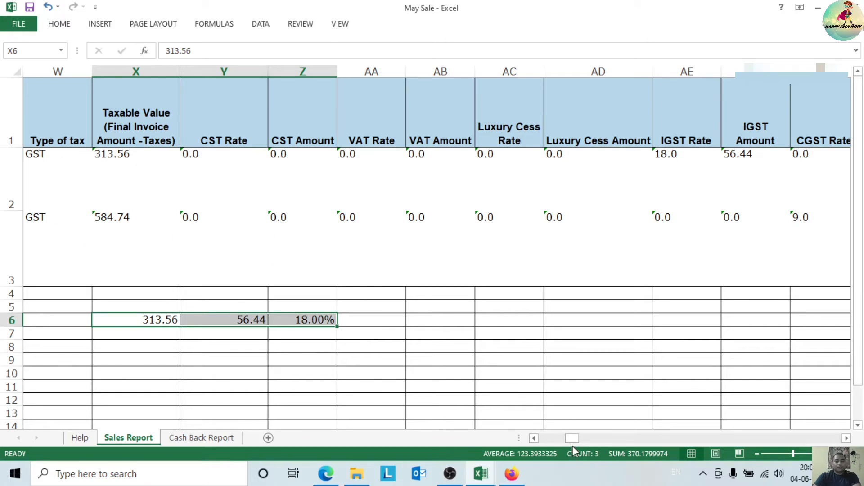
{"action": "left_click_drag", "start_coordinate": [573, 438], "coordinate": [566, 439]}
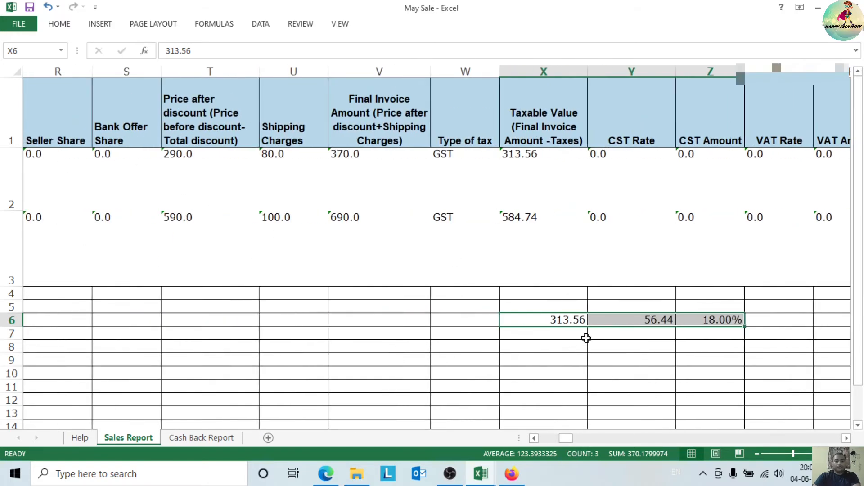
Highlight the first May sale's figures in cells X6:Z6 with a yellow fill
{"action": "left_click", "coordinate": [59, 24]}
{"action": "left_click", "coordinate": [190, 68]}
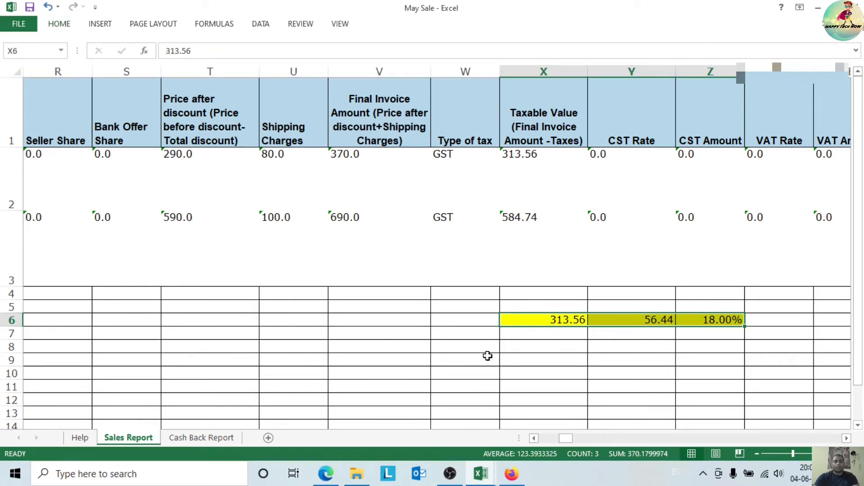
Examine the order details of both May sales, selecting row 3 for the second sale
{"action": "left_click_drag", "start_coordinate": [562, 439], "coordinate": [517, 446]}
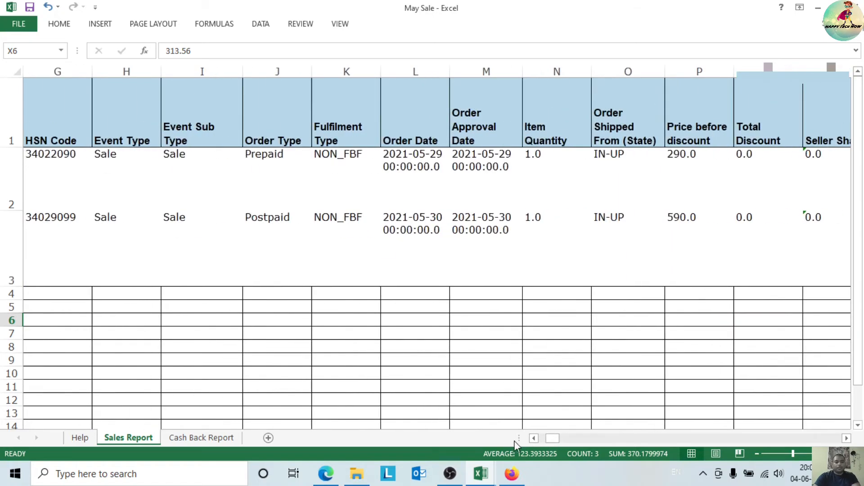
{"action": "left_click", "coordinate": [281, 221]}
{"action": "left_click", "coordinate": [11, 219]}
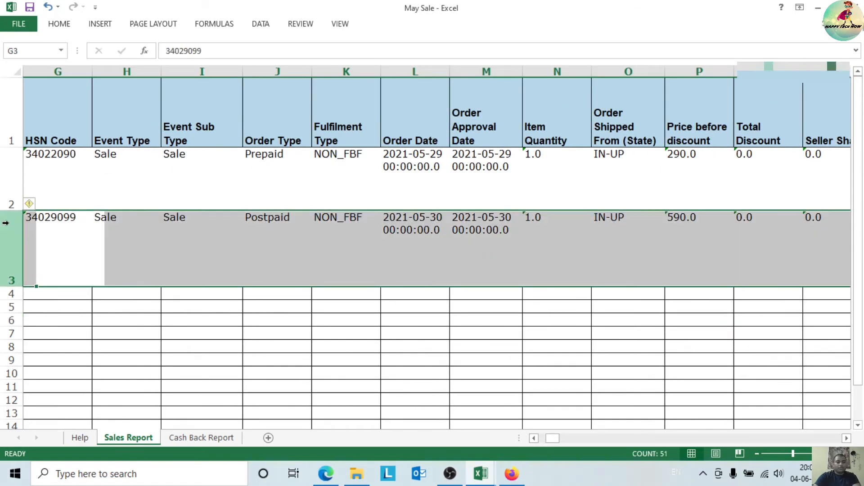
{"action": "left_click", "coordinate": [3, 179]}
{"action": "left_click", "coordinate": [9, 244]}
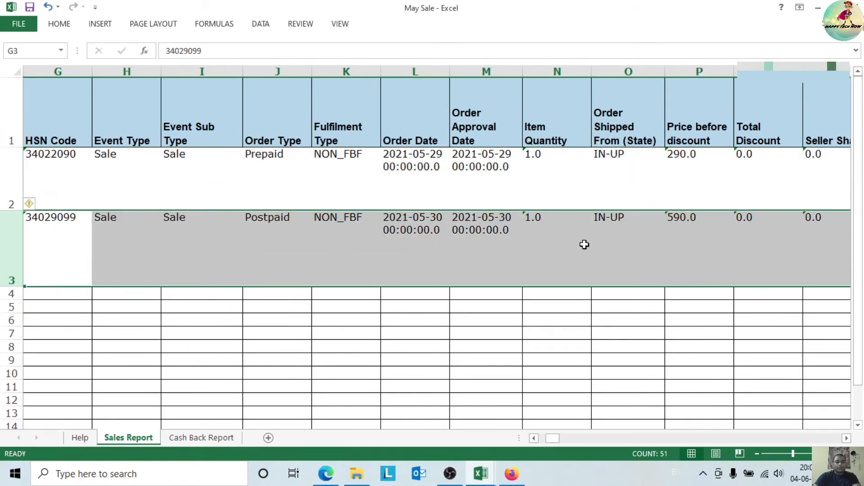
Compare the Usual Price entries of both May sales in cells AY2 and AY3, and return to the taxable value columns
{"action": "left_click_drag", "start_coordinate": [550, 438], "coordinate": [595, 441]}
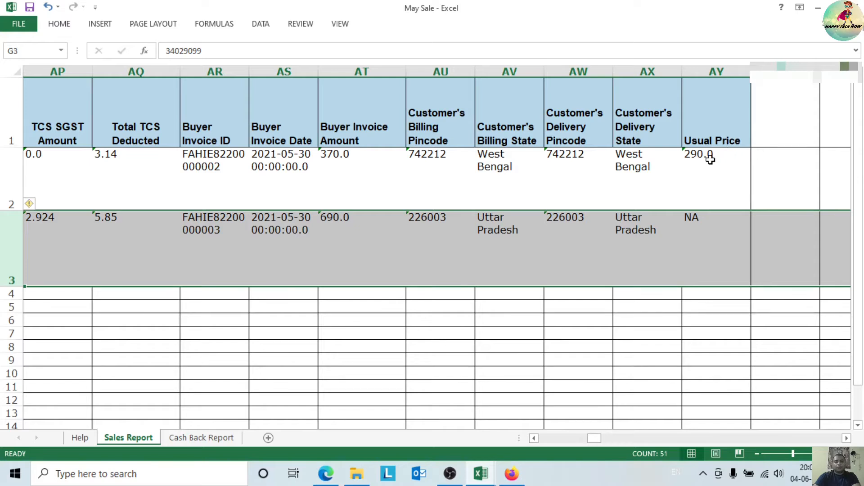
{"action": "left_click", "coordinate": [709, 160]}
{"action": "left_click", "coordinate": [714, 228]}
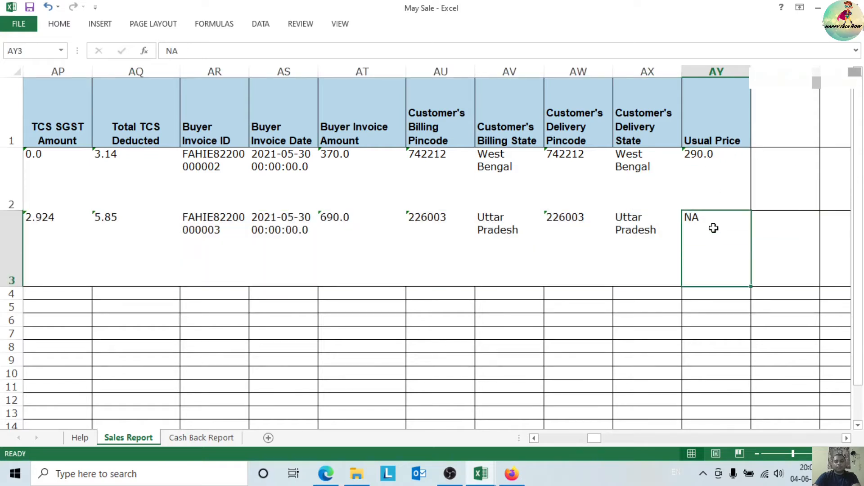
{"action": "left_click", "coordinate": [714, 174]}
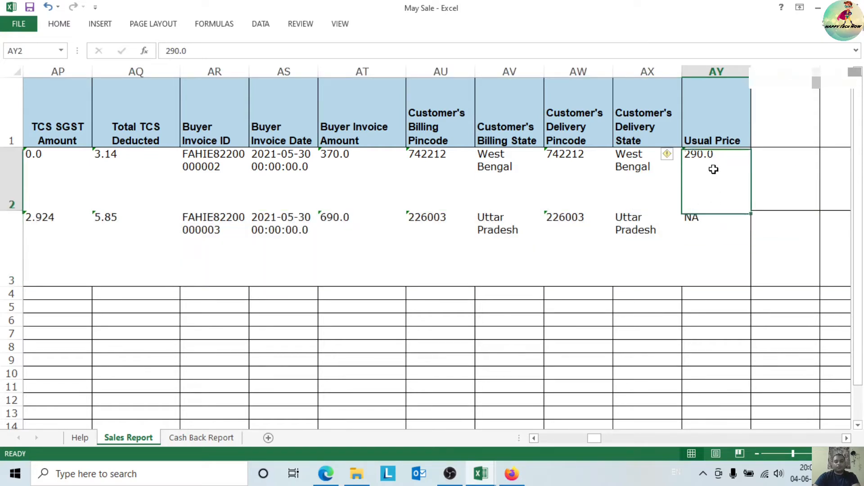
{"action": "left_click", "coordinate": [713, 222]}
{"action": "left_click", "coordinate": [704, 164]}
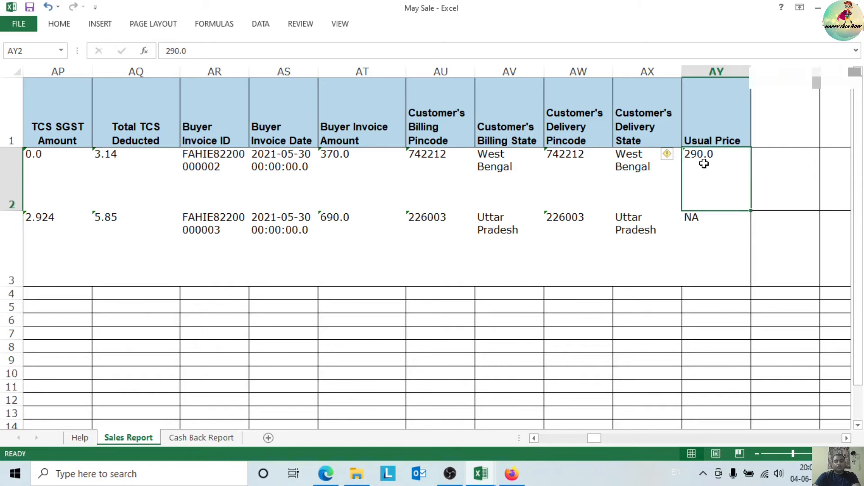
{"action": "left_click", "coordinate": [705, 240]}
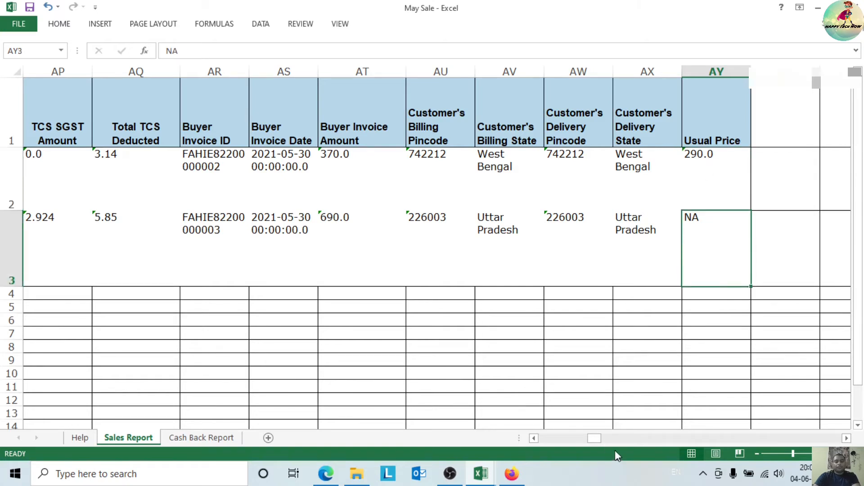
{"action": "left_click_drag", "start_coordinate": [588, 441], "coordinate": [564, 444]}
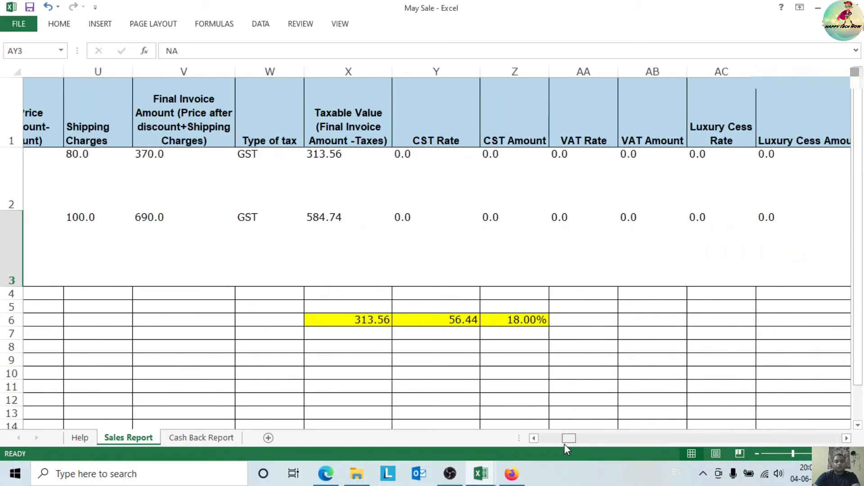
{"action": "left_click", "coordinate": [522, 400]}
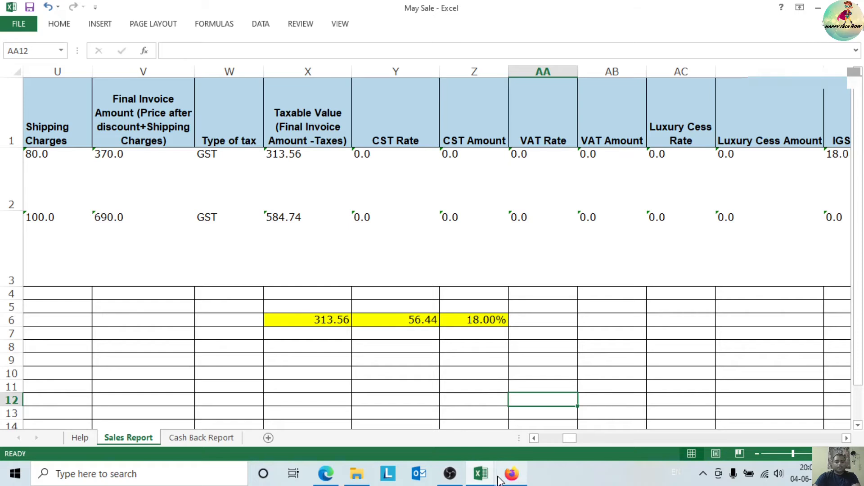
Look through the open April Sale and May Sale workbooks and switch to the Apr sheet of Amazon Tax Pay Till Mar-21
{"action": "left_click", "coordinate": [487, 466]}
{"action": "left_click", "coordinate": [482, 438]}
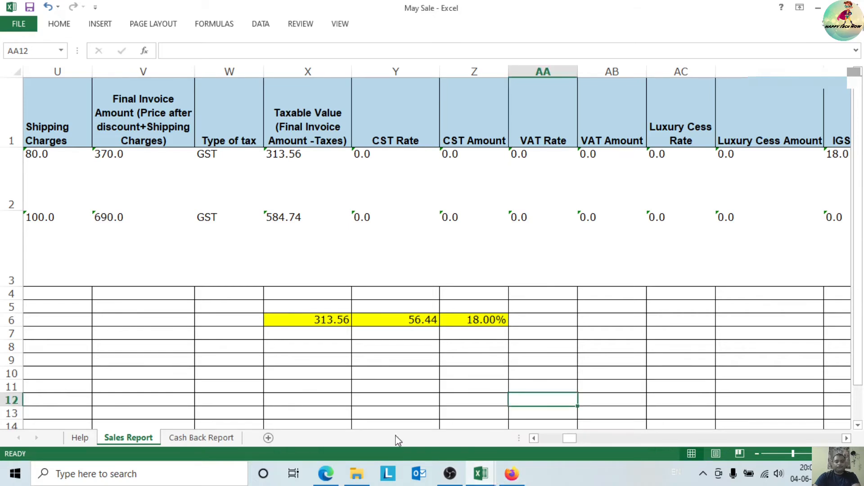
{"action": "left_click", "coordinate": [482, 469]}
{"action": "left_click", "coordinate": [377, 421]}
{"action": "left_click", "coordinate": [481, 470]}
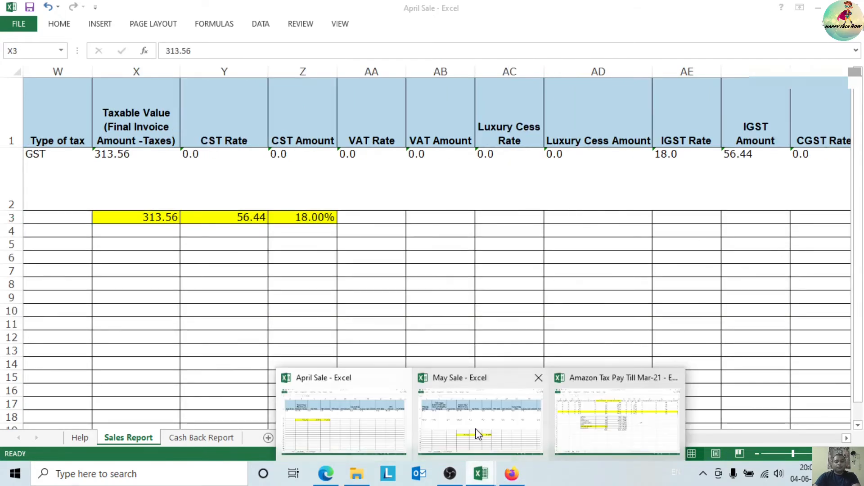
{"action": "left_click", "coordinate": [479, 435]}
{"action": "left_click", "coordinate": [480, 472]}
{"action": "left_click", "coordinate": [585, 432]}
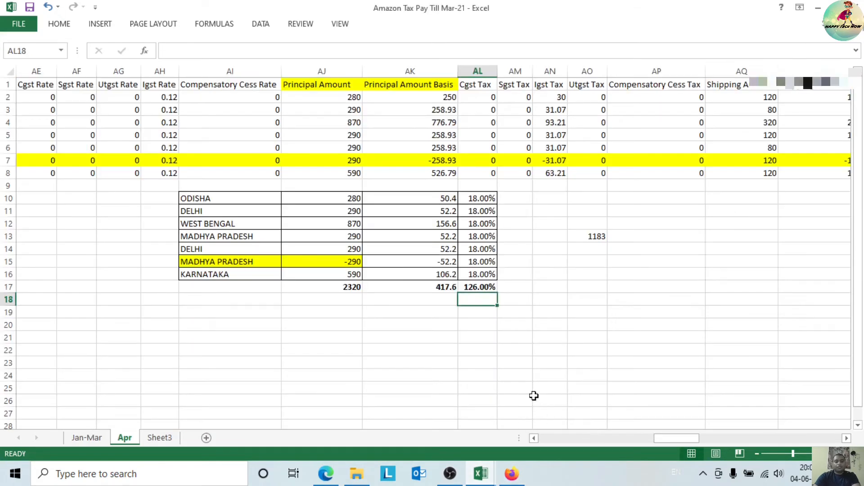
{"action": "left_click", "coordinate": [476, 471]}
{"action": "left_click", "coordinate": [598, 419]}
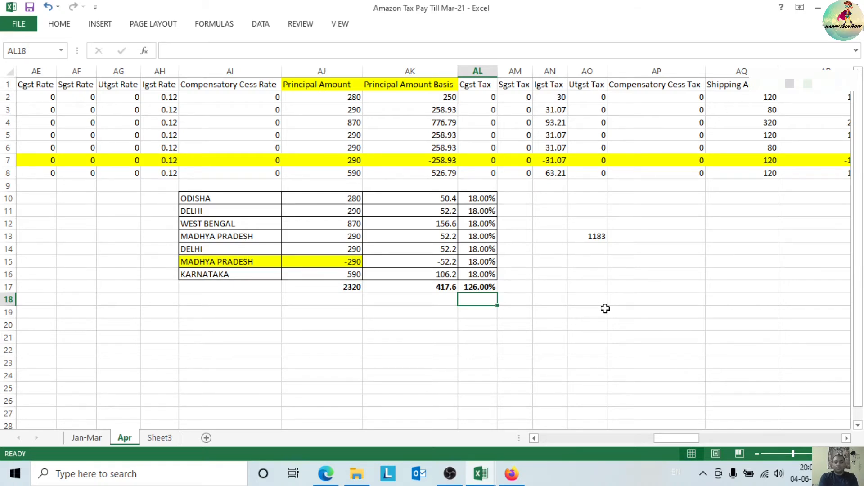
Review the state-wise sales table below the April report and the rate formula in cell AL10
{"action": "left_click", "coordinate": [605, 308]}
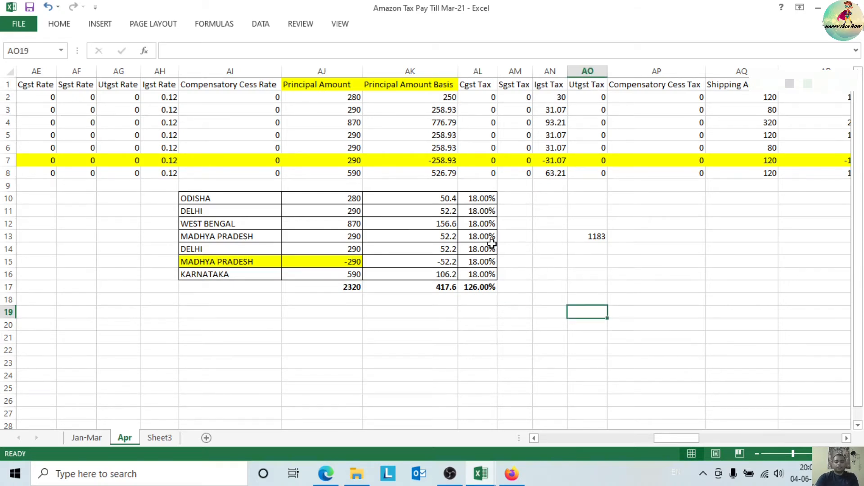
{"action": "left_click_drag", "start_coordinate": [145, 186], "coordinate": [585, 312]}
{"action": "left_click", "coordinate": [710, 327]}
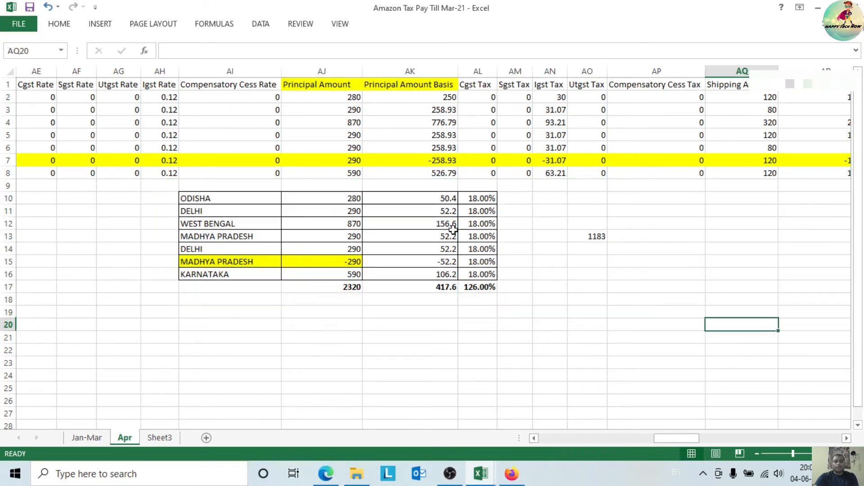
{"action": "left_click", "coordinate": [478, 200]}
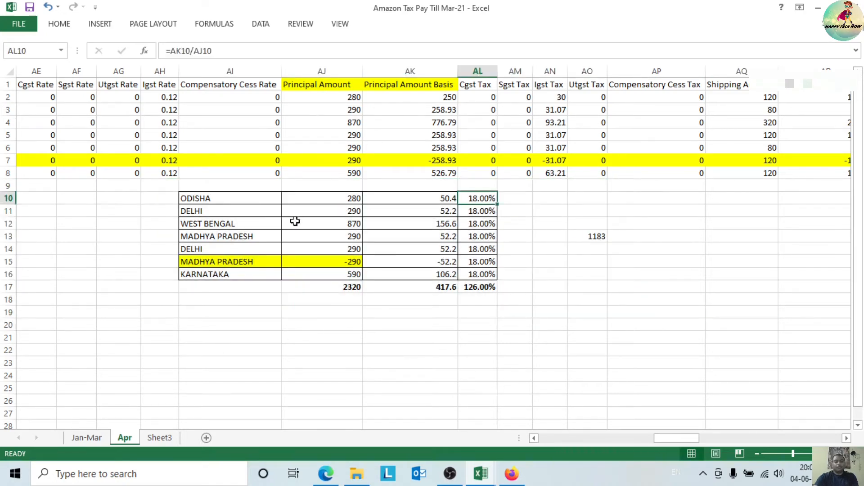
Clear the tax rates in AL10:AL16 and enter the formula =AK10/AJ10 in cell AL10 for Odisha
{"action": "left_click_drag", "start_coordinate": [486, 200], "coordinate": [488, 273]}
{"action": "key", "text": "Delete"}
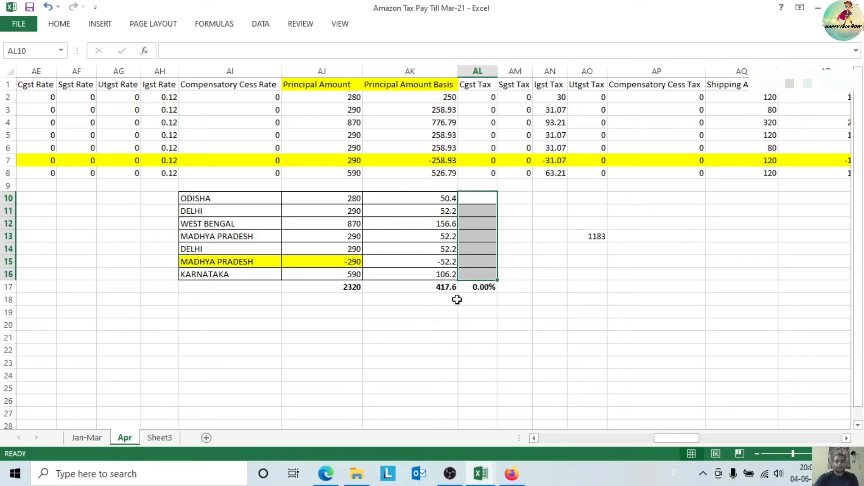
{"action": "left_click", "coordinate": [466, 196]}
{"action": "type", "text": "="}
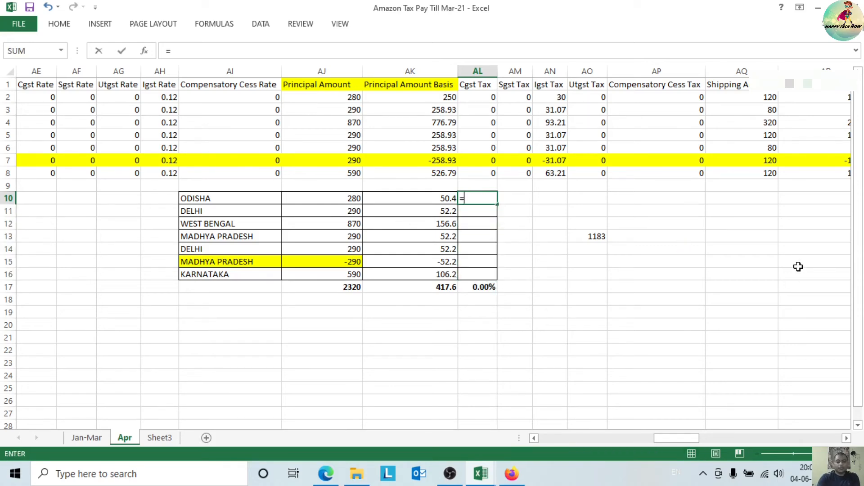
{"action": "left_click", "coordinate": [448, 201]}
{"action": "type", "text": "/"}
{"action": "left_click", "coordinate": [350, 193]}
{"action": "key", "text": "Return"}
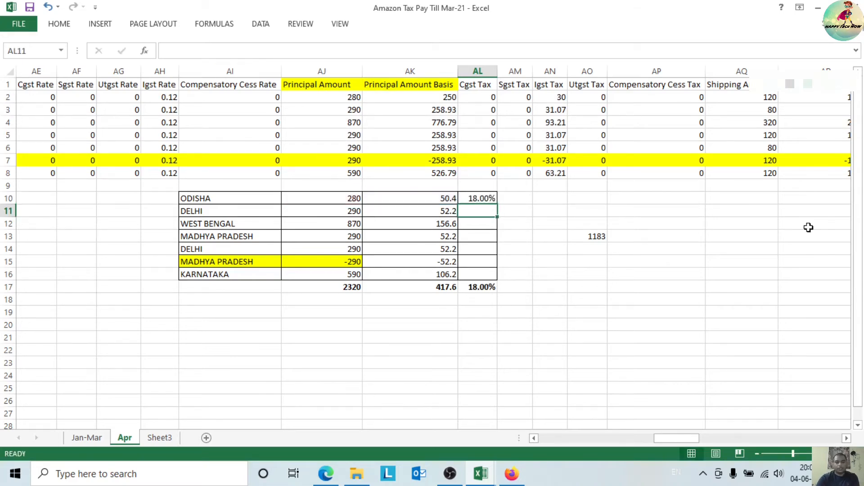
Format the Odisha tax rate in cell AL10 as Percentage
{"action": "left_click", "coordinate": [479, 200]}
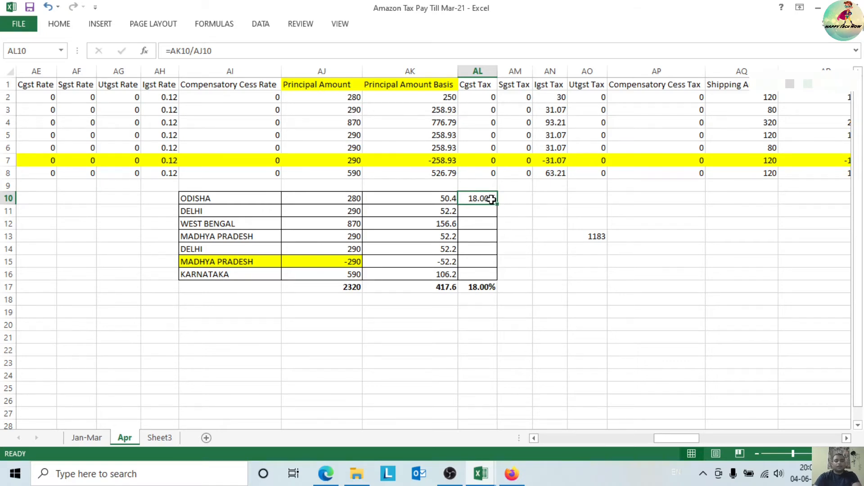
{"action": "left_click", "coordinate": [57, 24]}
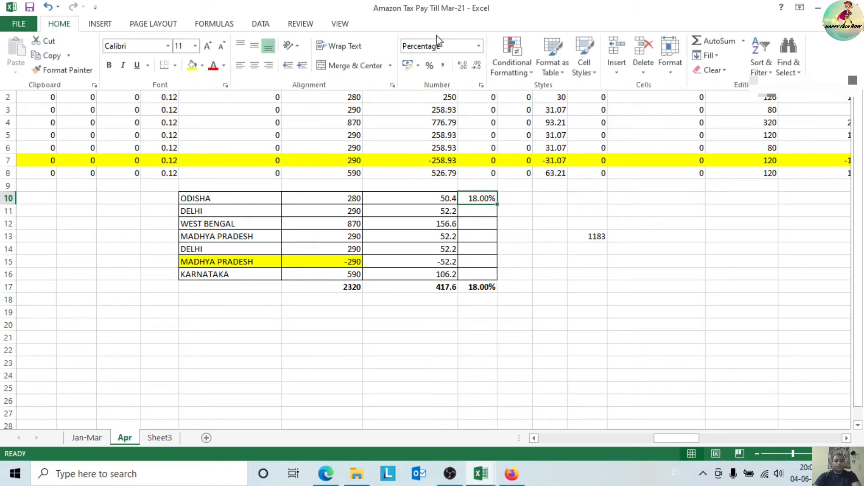
{"action": "left_click", "coordinate": [478, 45]}
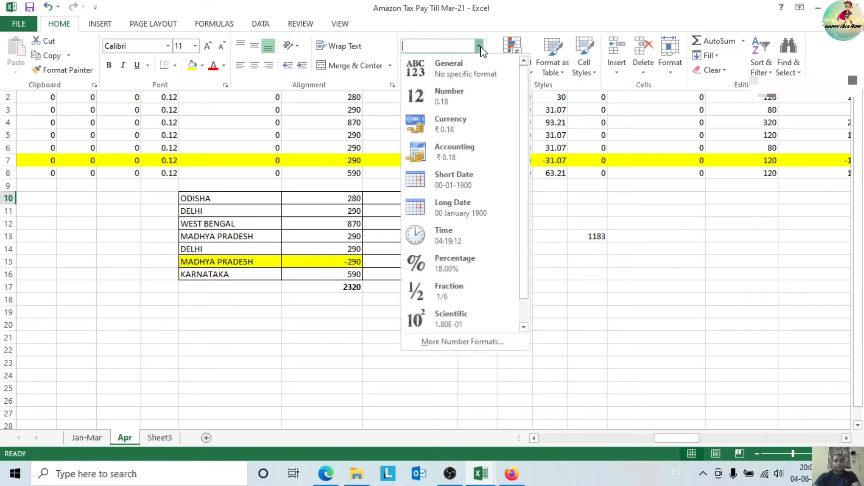
{"action": "left_click", "coordinate": [478, 266]}
{"action": "left_click", "coordinate": [487, 201]}
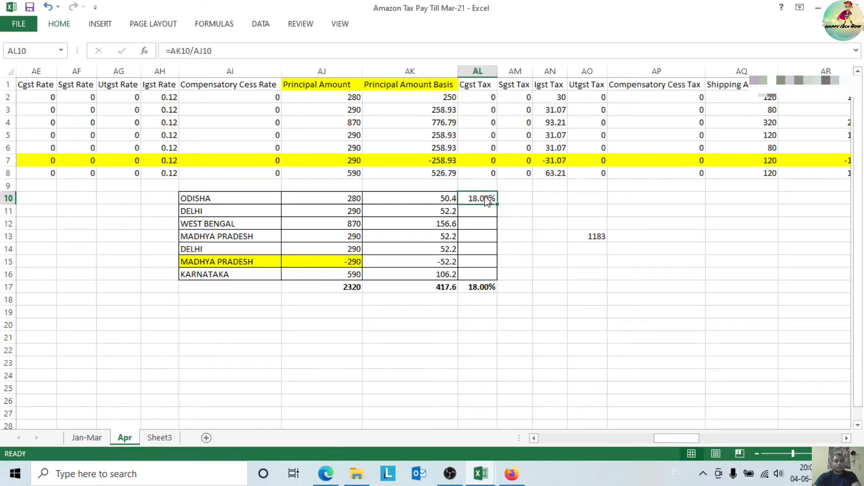
Fill the rate formula from AL10 down through AL16 for all the listed states
{"action": "left_click_drag", "start_coordinate": [498, 207], "coordinate": [497, 276]}
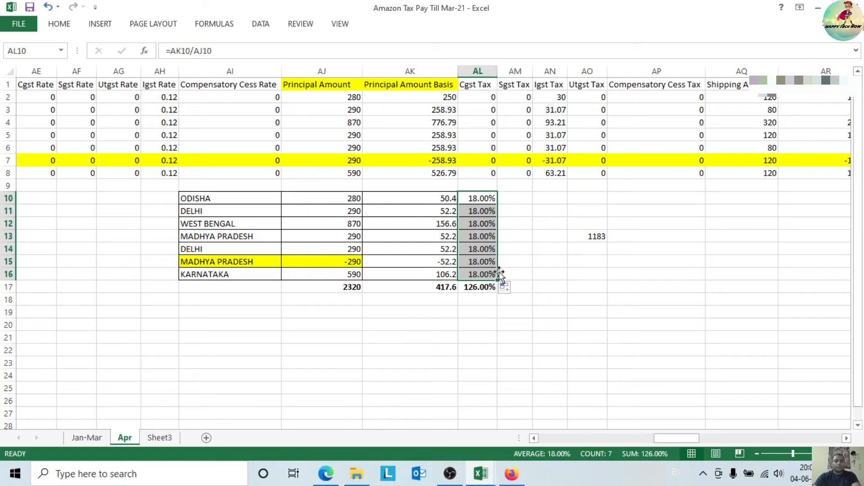
{"action": "left_click", "coordinate": [500, 276]}
{"action": "left_click", "coordinate": [496, 198]}
{"action": "left_click_drag", "start_coordinate": [497, 202], "coordinate": [497, 277]}
{"action": "left_click", "coordinate": [418, 338]}
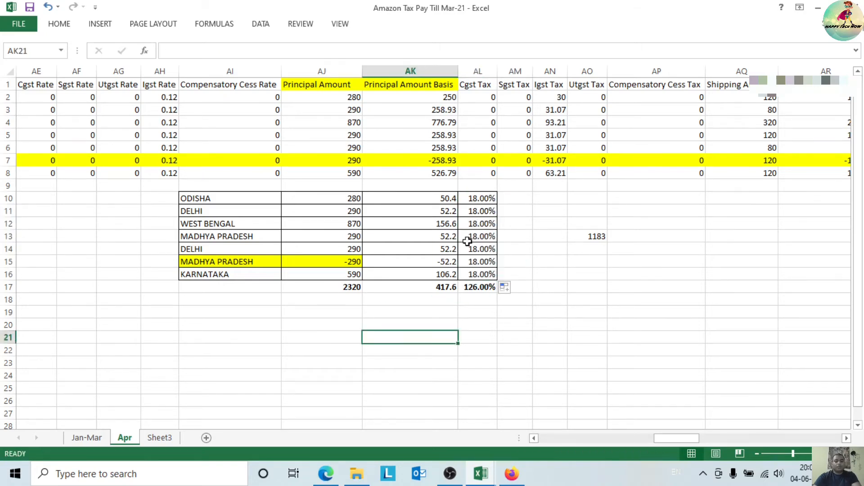
Total the state-wise tax amounts in AK10:AK16 with AutoSum
{"action": "left_click", "coordinate": [431, 264]}
{"action": "left_click_drag", "start_coordinate": [445, 199], "coordinate": [448, 274]}
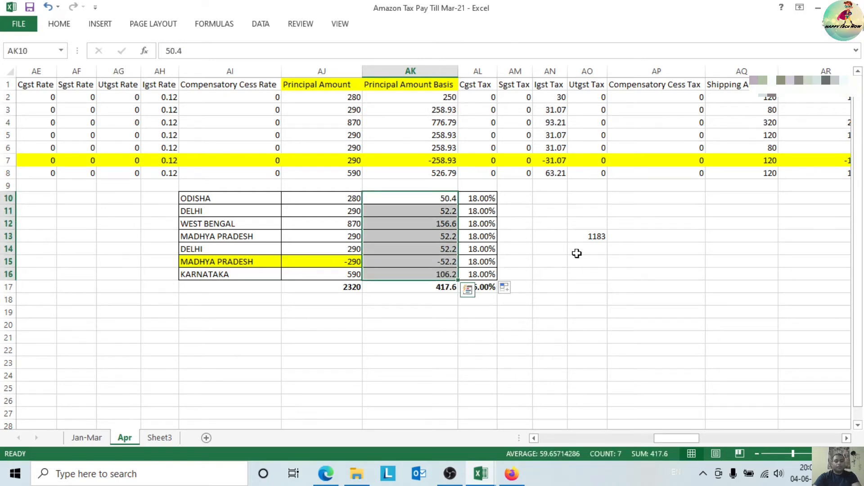
{"action": "left_click", "coordinate": [60, 28]}
{"action": "left_click", "coordinate": [768, 39]}
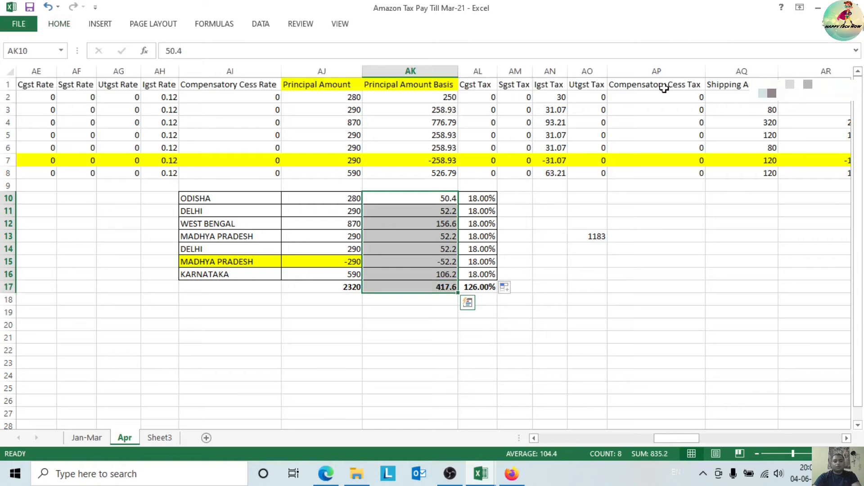
Switch to the GST portal in Firefox and search the 2021-22 Quarter 1 (Apr - Jun) returns for May, locating the GSTR1 section
{"action": "left_click_drag", "start_coordinate": [464, 294], "coordinate": [482, 291]}
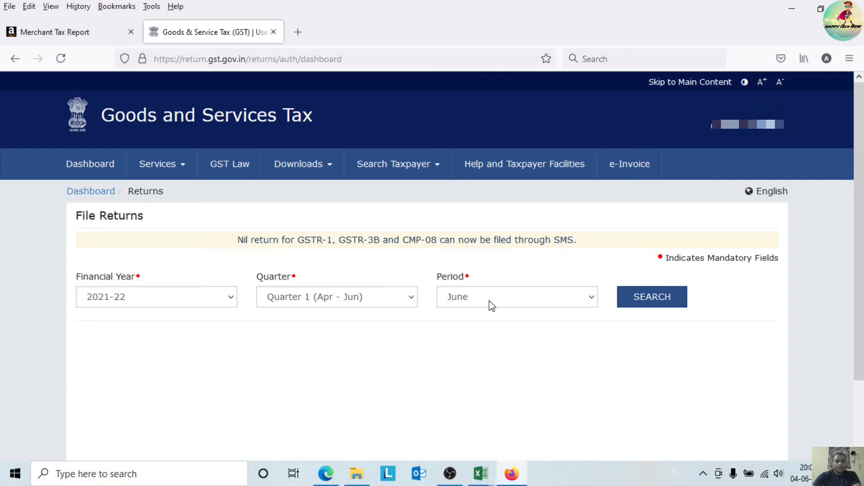
{"action": "left_click", "coordinate": [187, 304]}
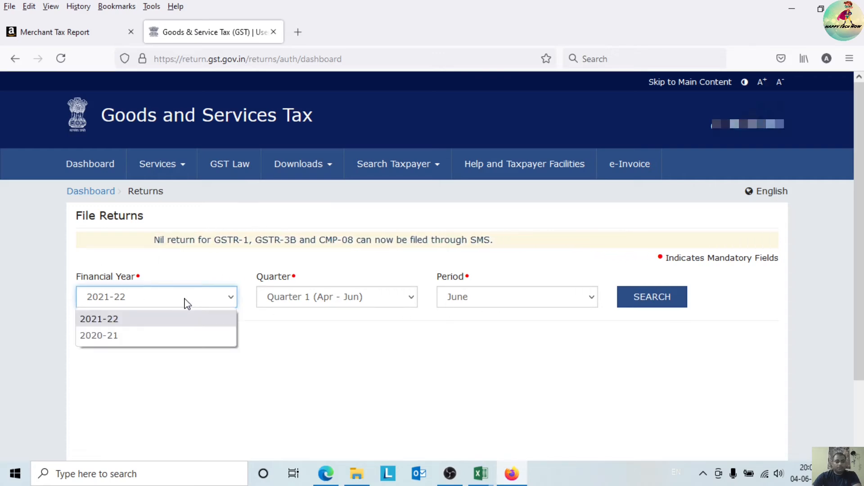
{"action": "left_click", "coordinate": [342, 301]}
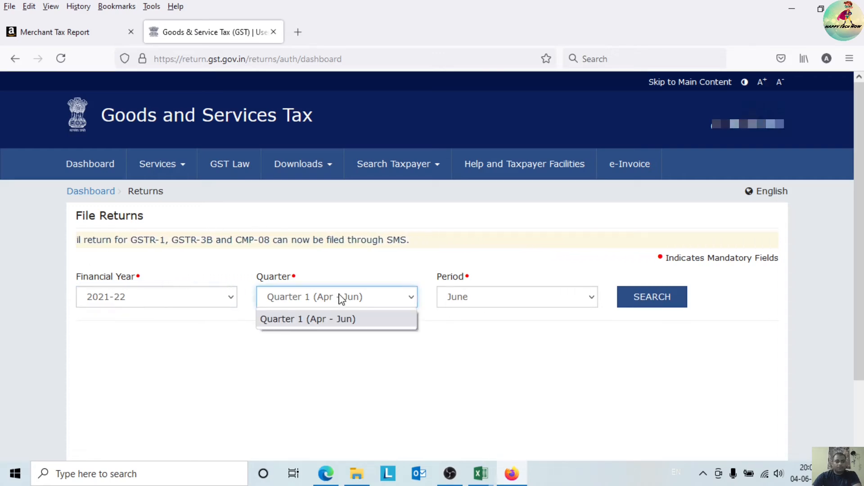
{"action": "left_click", "coordinate": [527, 298]}
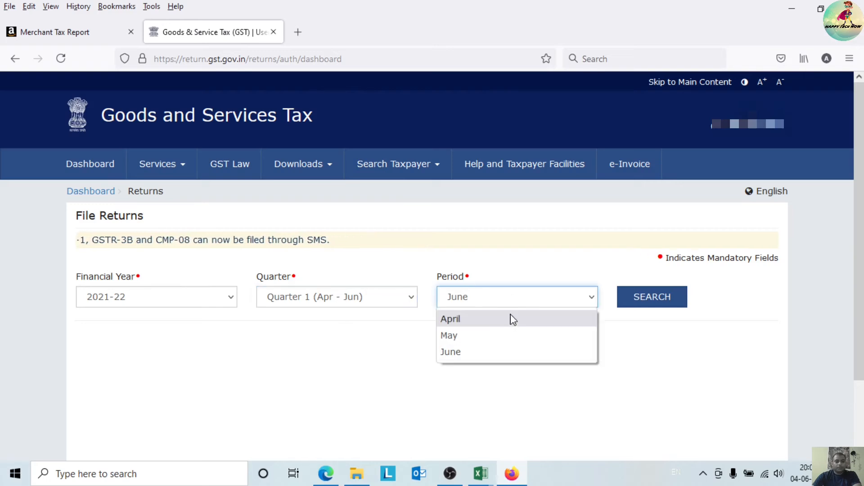
{"action": "left_click", "coordinate": [458, 338]}
{"action": "left_click", "coordinate": [637, 306]}
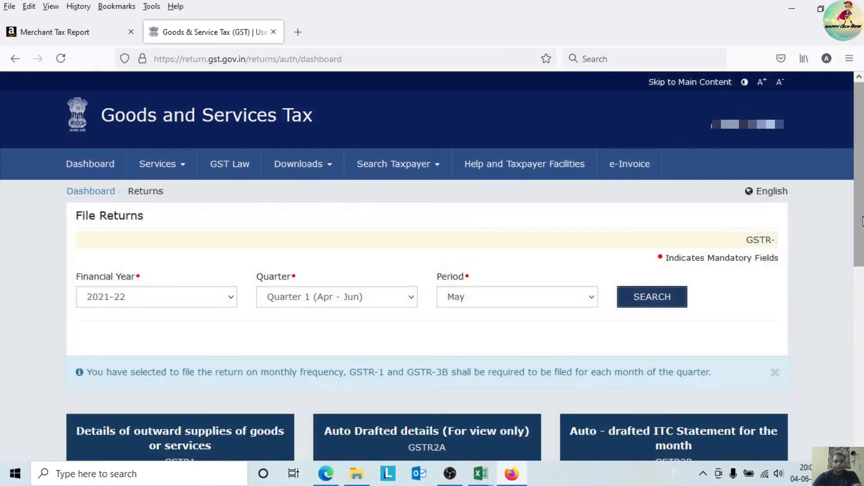
{"action": "left_click_drag", "start_coordinate": [862, 221], "coordinate": [855, 332]}
{"action": "scroll", "coordinate": [686, 298], "scroll_direction": "down", "scroll_amount": 3}
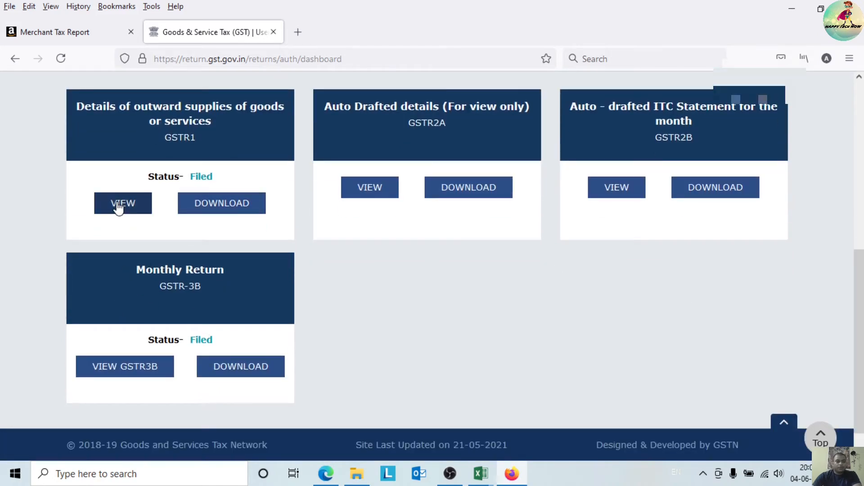
View the filed GSTR1 return for May and open its 7 - B2C (Others) summary to review the processed invoices
{"action": "left_click", "coordinate": [104, 202]}
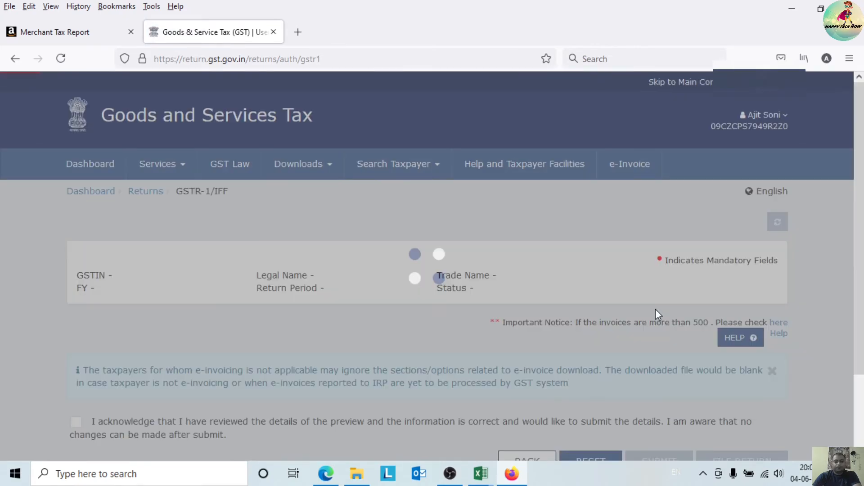
{"action": "scroll", "coordinate": [656, 309], "scroll_direction": "down", "scroll_amount": 1}
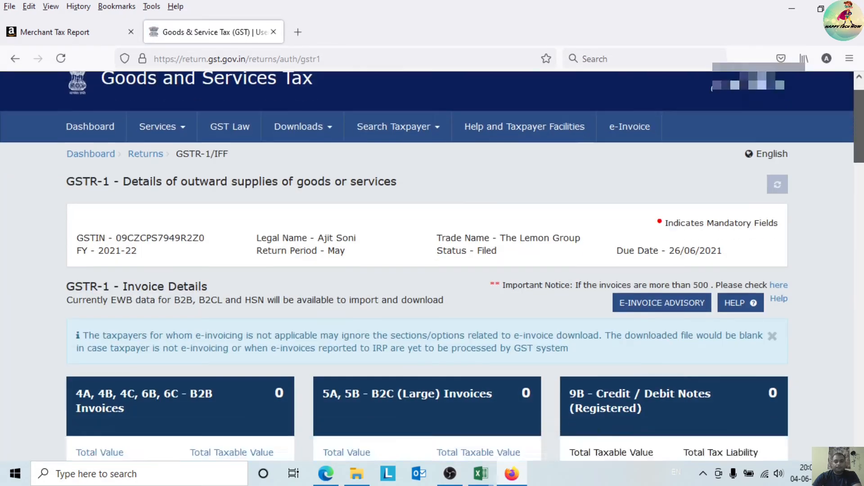
{"action": "left_click_drag", "start_coordinate": [861, 149], "coordinate": [862, 362]}
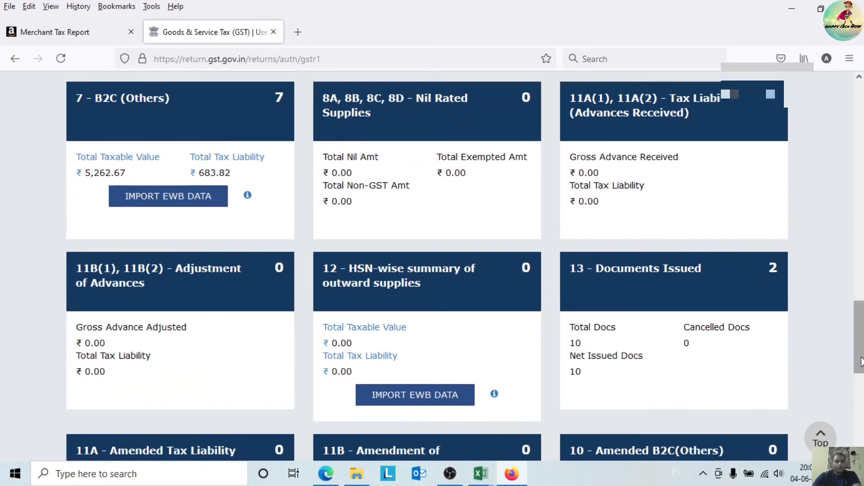
{"action": "left_click", "coordinate": [194, 119]}
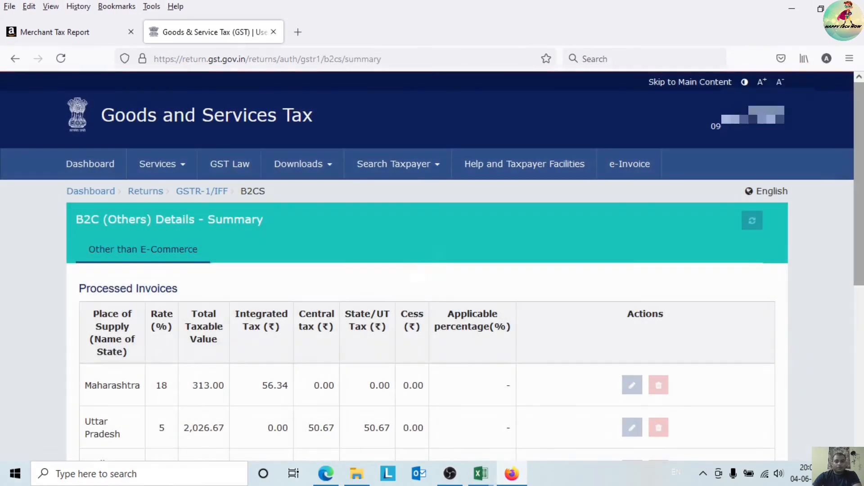
{"action": "scroll", "coordinate": [433, 266], "scroll_direction": "down", "scroll_amount": 5}
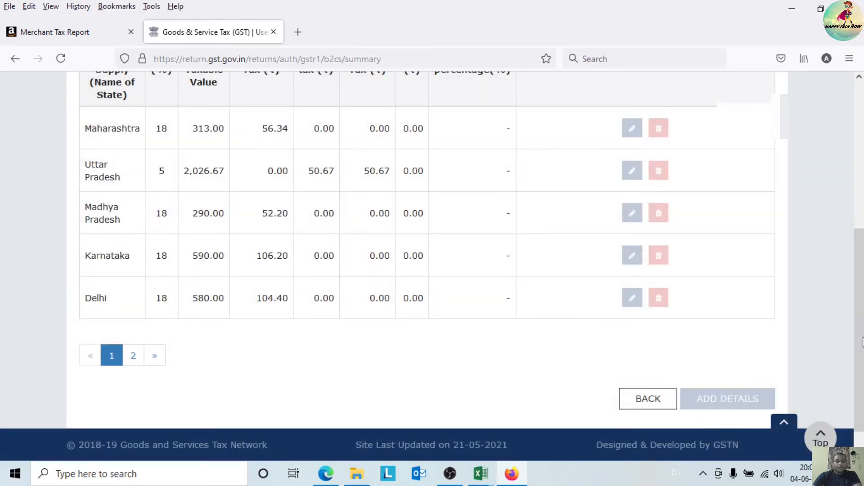
{"action": "scroll", "coordinate": [862, 342], "scroll_direction": "up", "scroll_amount": 1}
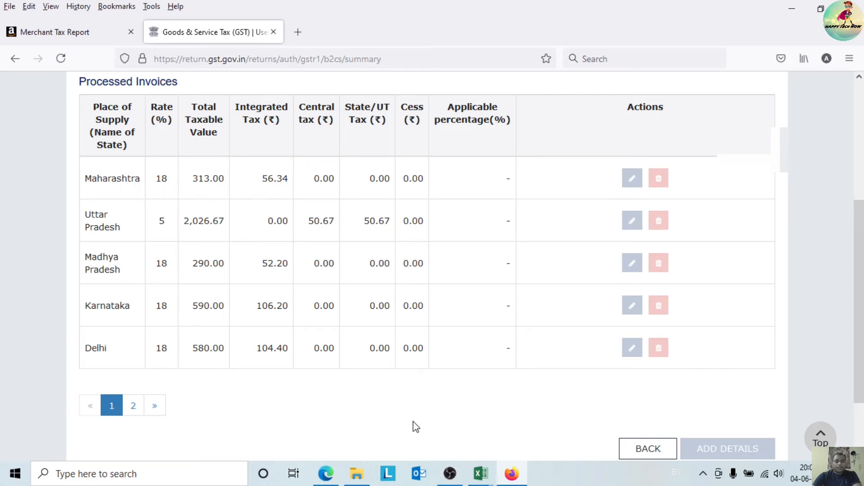
Switch to the Amazon Tax Pay Till Mar-21 workbook in Excel and check the states listed in AI10:AI16
{"action": "mouse_move", "coordinate": [481, 474]}
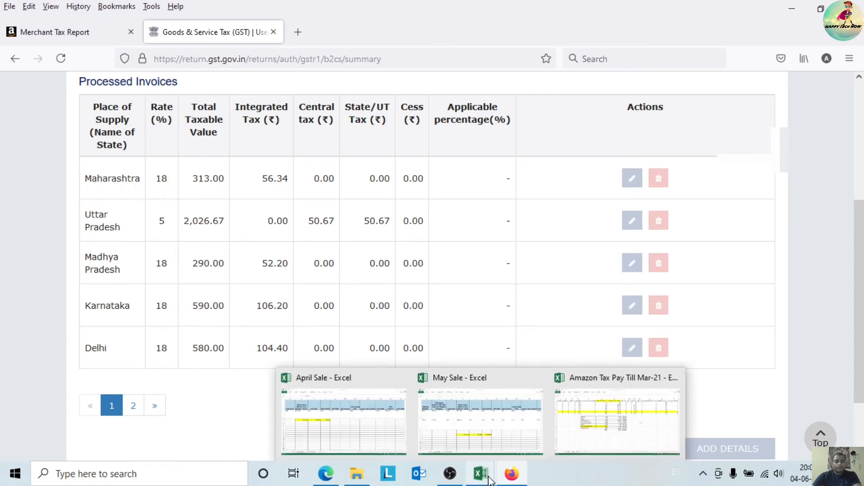
{"action": "left_click", "coordinate": [578, 444]}
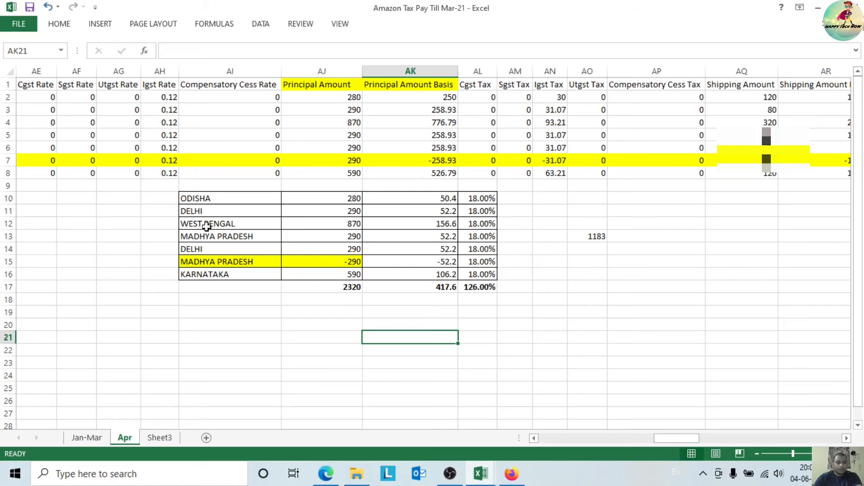
{"action": "left_click_drag", "start_coordinate": [218, 201], "coordinate": [220, 275]}
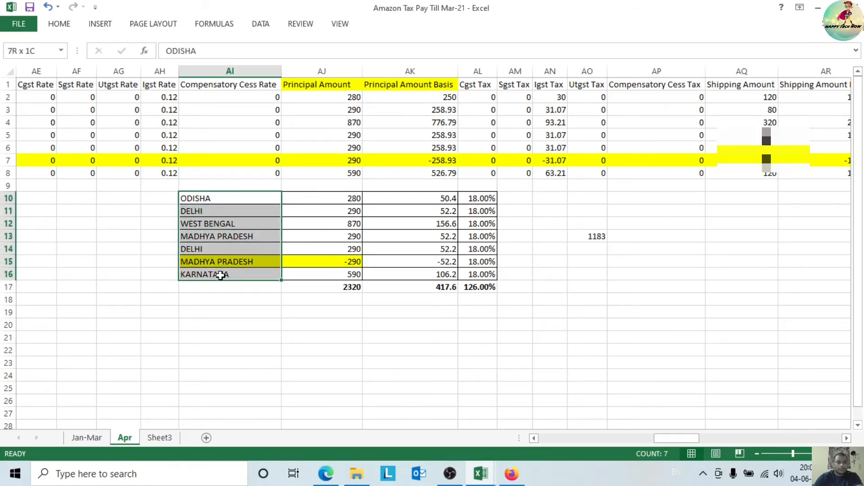
{"action": "left_click", "coordinate": [222, 201]}
{"action": "left_click", "coordinate": [215, 211]}
{"action": "left_click", "coordinate": [215, 224]}
{"action": "left_click", "coordinate": [216, 236]}
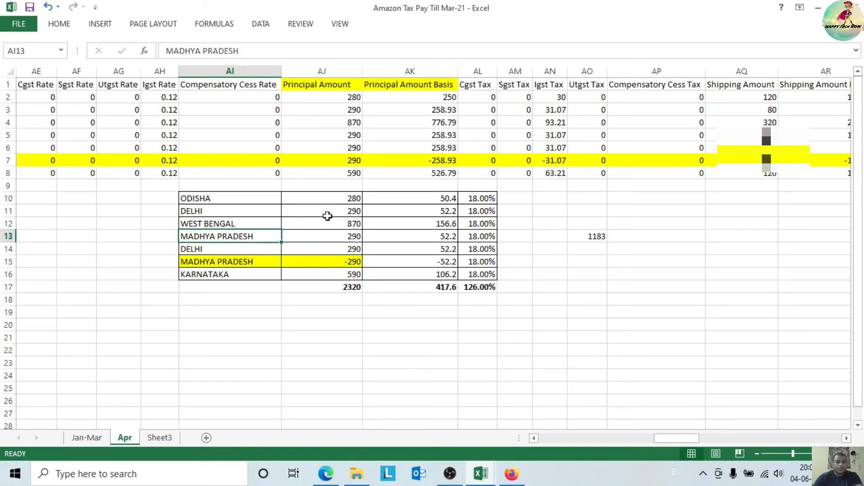
Compare the Place of Supply entries on the GST portal in Firefox with the Excel state list in AI10:AI16
{"action": "key", "text": "alt+Tab"}
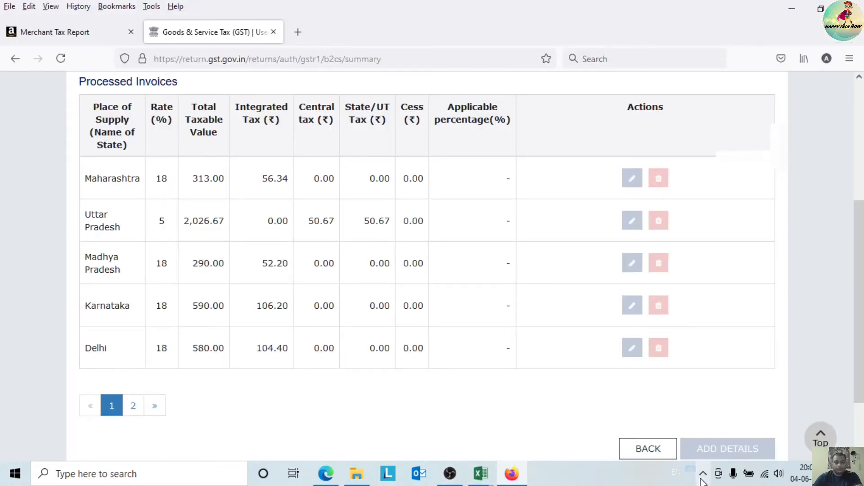
{"action": "scroll", "coordinate": [726, 390], "scroll_direction": "down", "scroll_amount": 2}
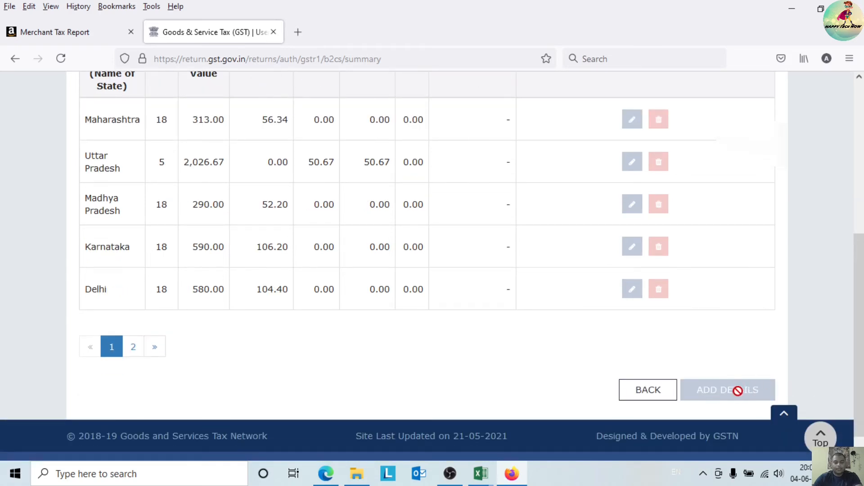
{"action": "scroll", "coordinate": [347, 237], "scroll_direction": "up", "scroll_amount": 1}
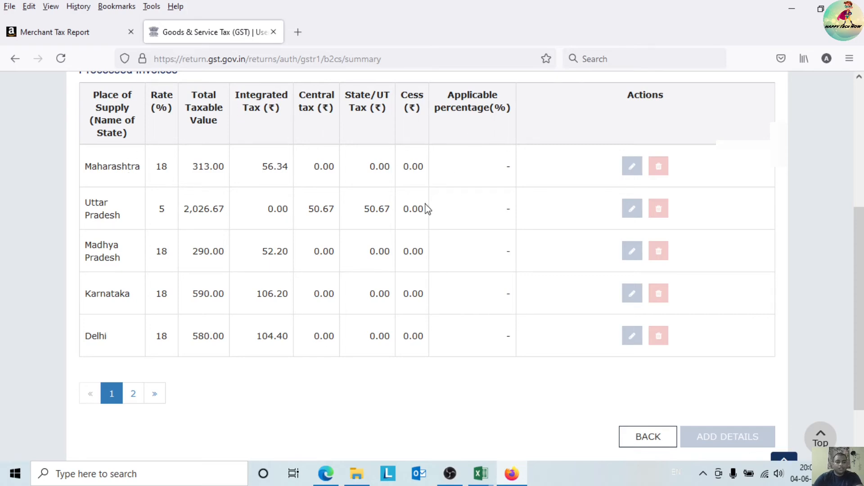
{"action": "left_click_drag", "start_coordinate": [93, 162], "coordinate": [111, 165]}
{"action": "key", "text": "alt+Tab"}
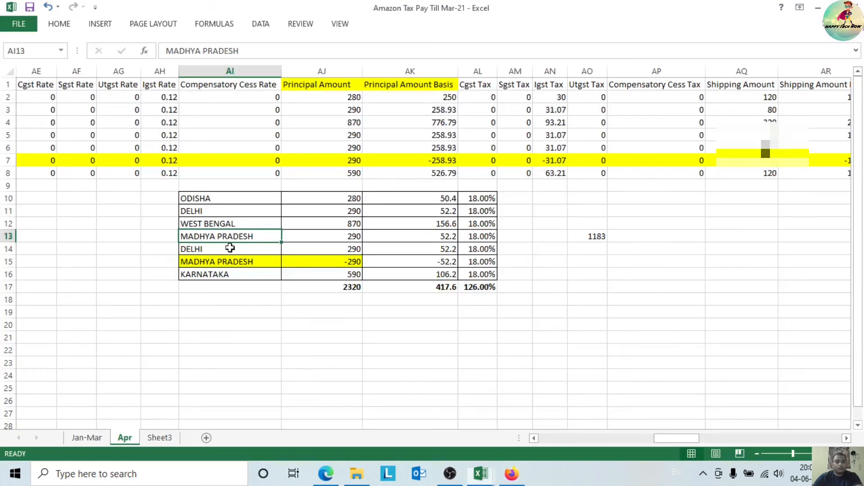
{"action": "left_click_drag", "start_coordinate": [238, 199], "coordinate": [230, 274]}
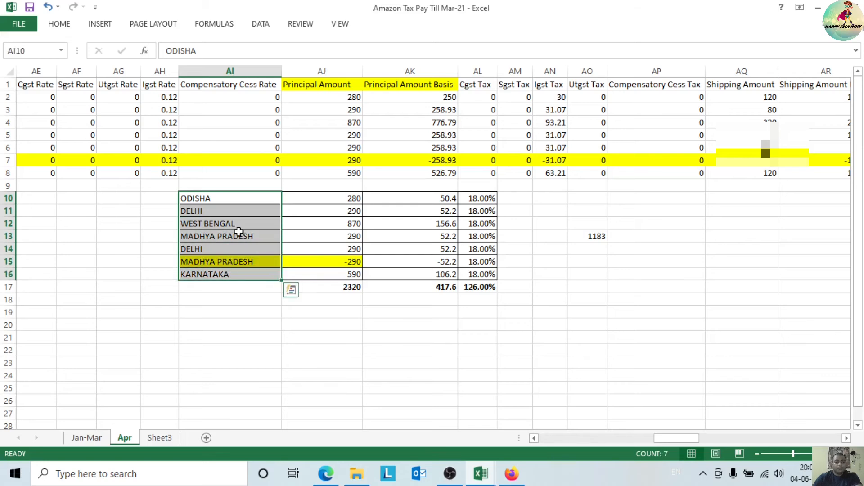
{"action": "key", "text": "alt+Tab"}
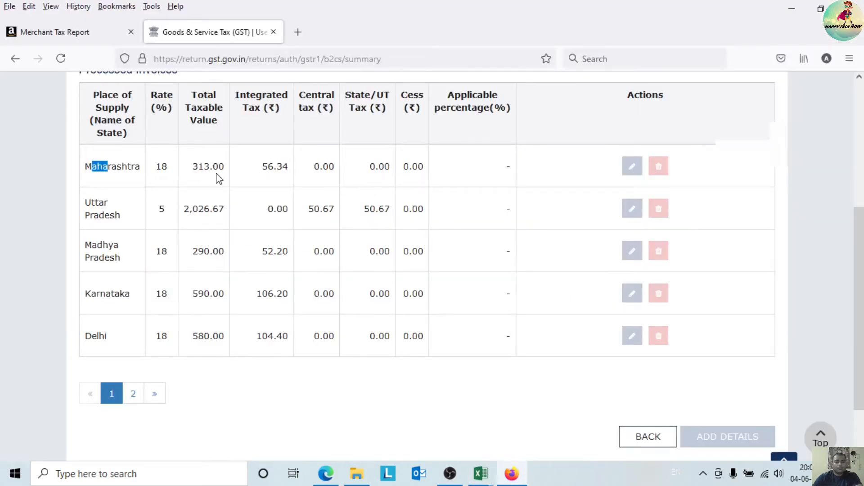
{"action": "left_click", "coordinate": [121, 172]}
{"action": "key", "text": "alt+Tab"}
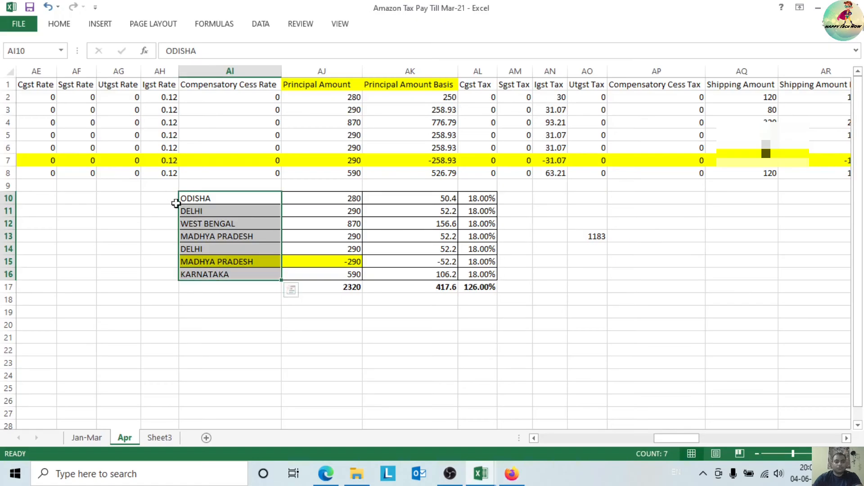
{"action": "key", "text": "alt+Tab"}
{"action": "key", "text": "alt+Tab"}
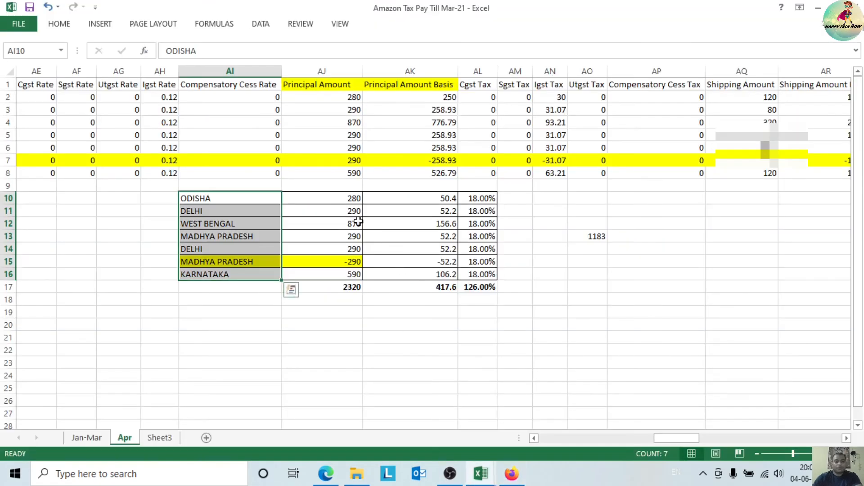
Compare Odisha's principal amount in AJ10 and tax rate in AL10 with the portal's Total Taxable Value and Rate columns
{"action": "left_click", "coordinate": [333, 198]}
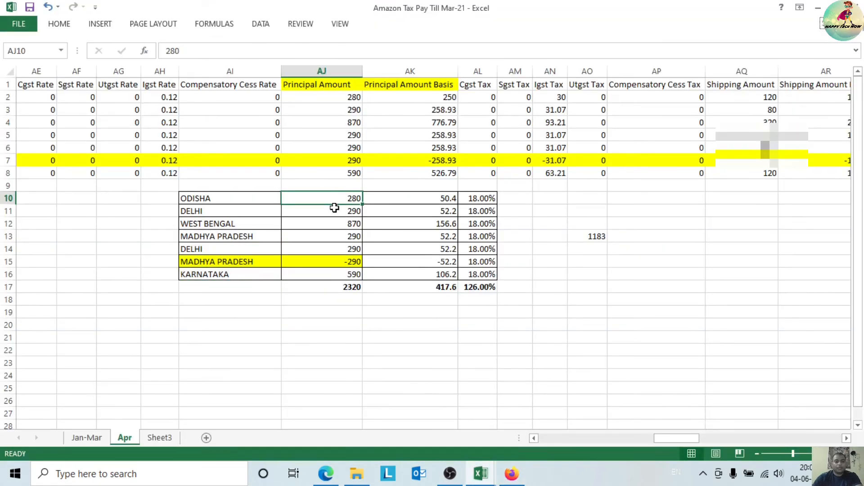
{"action": "key", "text": "alt+Tab"}
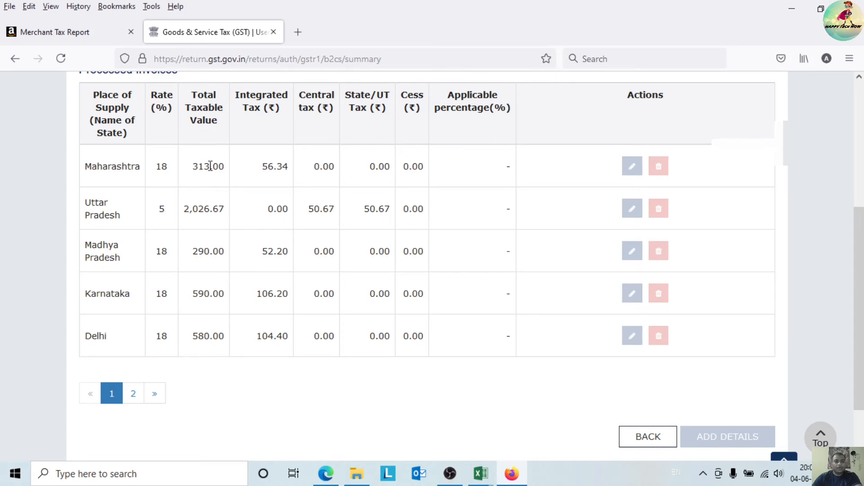
{"action": "key", "text": "alt+Tab"}
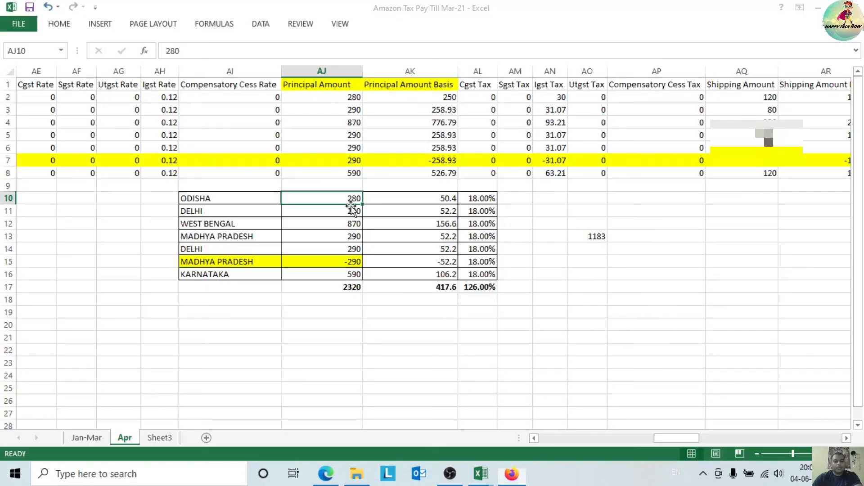
{"action": "left_click", "coordinate": [475, 202]}
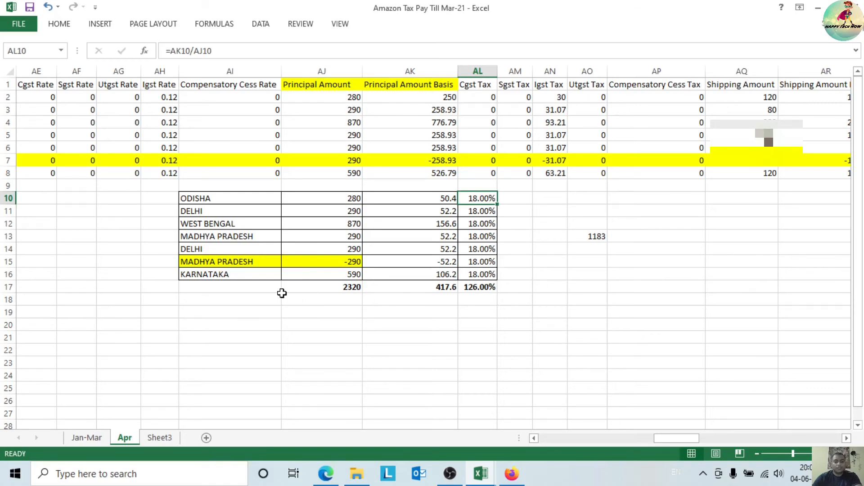
Return to the GST portal and examine the Maharashtra row's state, rate, taxable value and integrated tax, plus the option for adding details
{"action": "key", "text": "alt+Tab"}
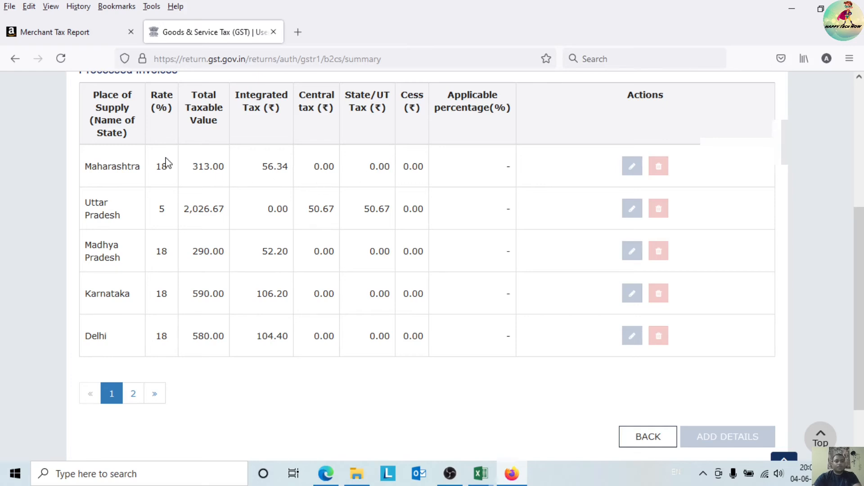
{"action": "left_click_drag", "start_coordinate": [263, 165], "coordinate": [290, 167]}
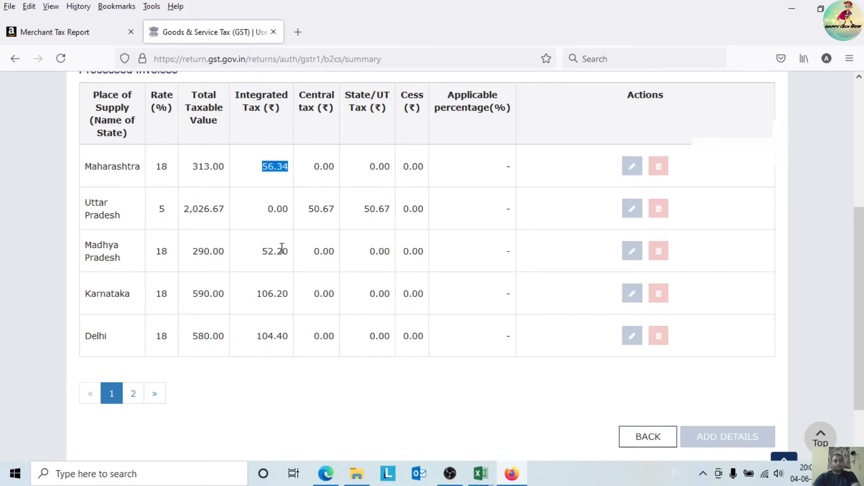
{"action": "left_click", "coordinate": [319, 290]}
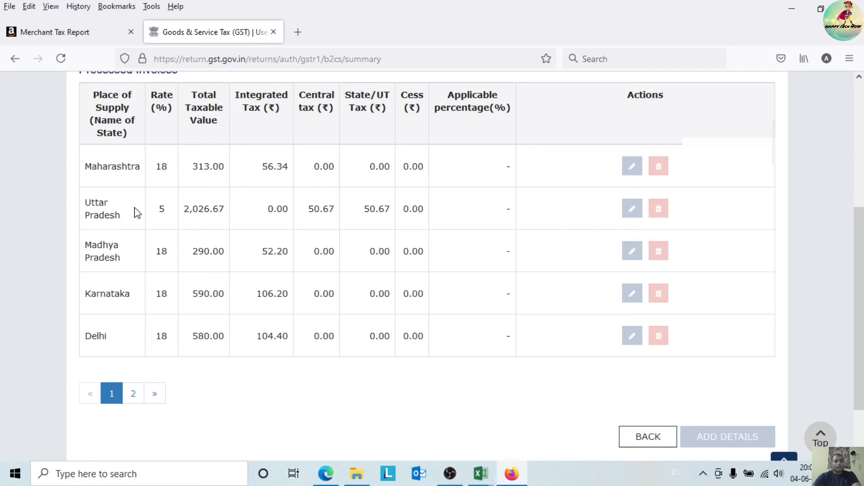
{"action": "left_click_drag", "start_coordinate": [98, 168], "coordinate": [130, 171]}
{"action": "left_click_drag", "start_coordinate": [189, 167], "coordinate": [217, 169]}
{"action": "left_click_drag", "start_coordinate": [159, 166], "coordinate": [174, 176]}
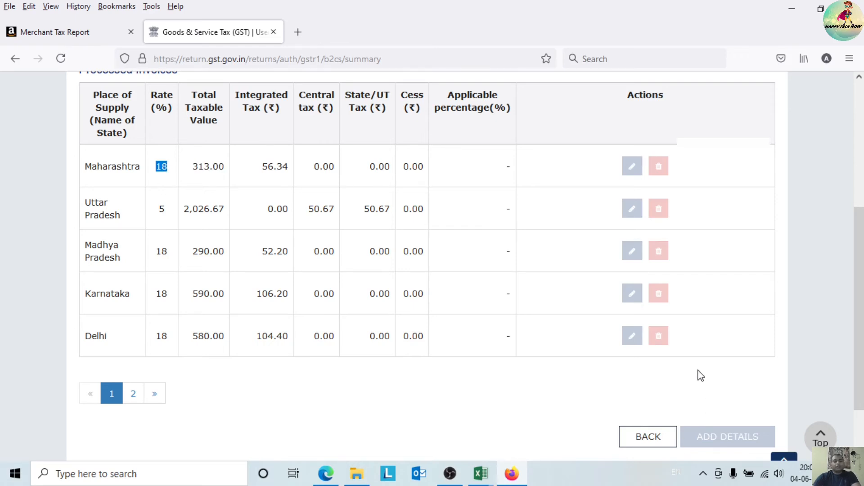
{"action": "scroll", "coordinate": [736, 440], "scroll_direction": "down", "scroll_amount": 1}
{"action": "left_click_drag", "start_coordinate": [692, 382], "coordinate": [728, 409]}
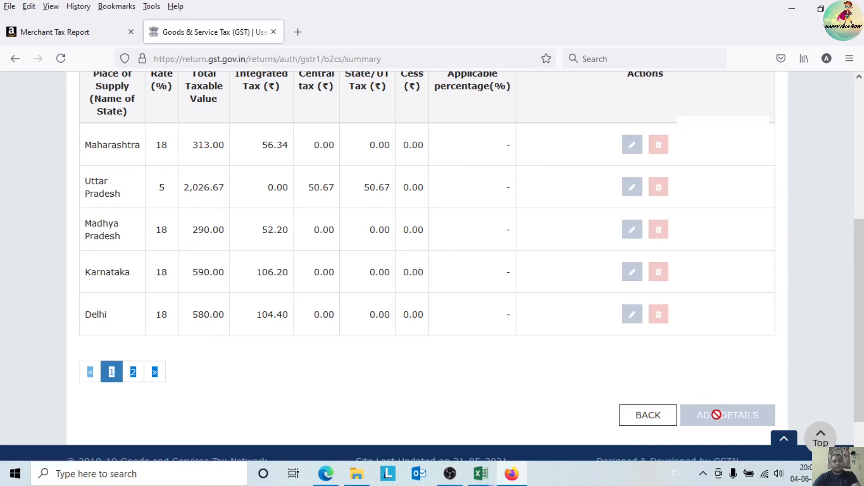
{"action": "left_click", "coordinate": [331, 378]}
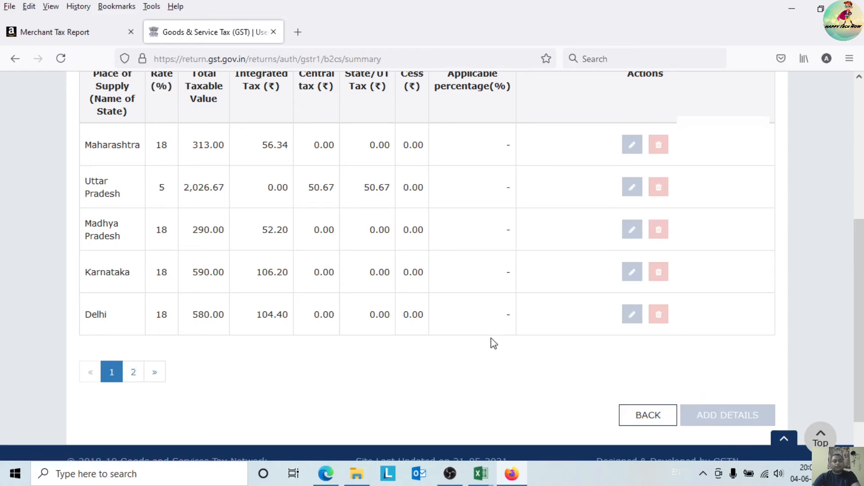
{"action": "scroll", "coordinate": [795, 320], "scroll_direction": "up", "scroll_amount": 1}
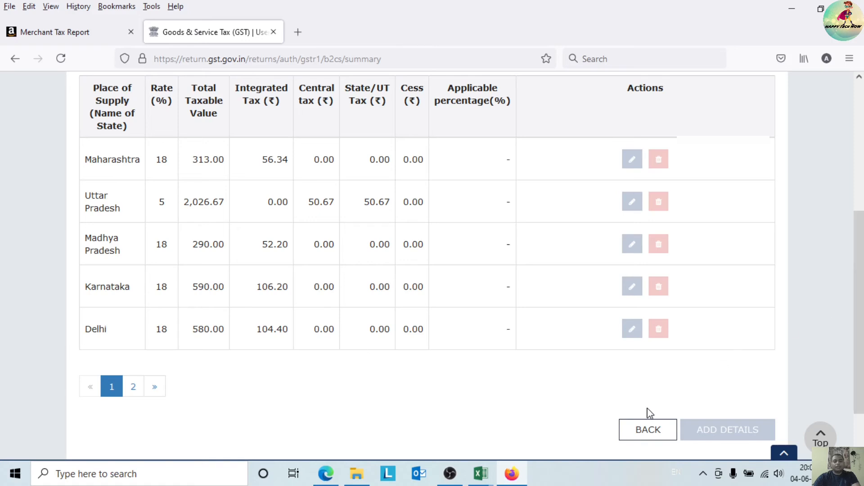
Switch to the April Sale workbook in Excel and check the taxable value, tax amount and rate in X3:Z3
{"action": "mouse_move", "coordinate": [472, 461]}
{"action": "left_click", "coordinate": [382, 415]}
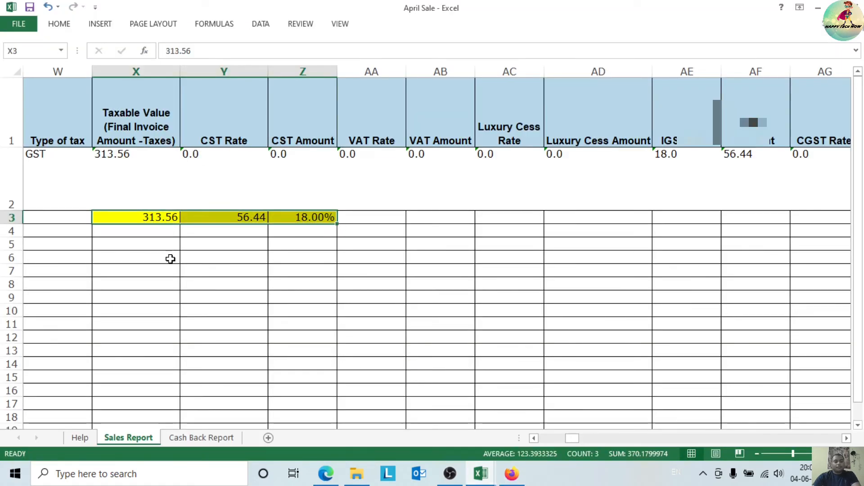
{"action": "left_click", "coordinate": [170, 259]}
{"action": "left_click", "coordinate": [153, 230]}
{"action": "left_click", "coordinate": [154, 218]}
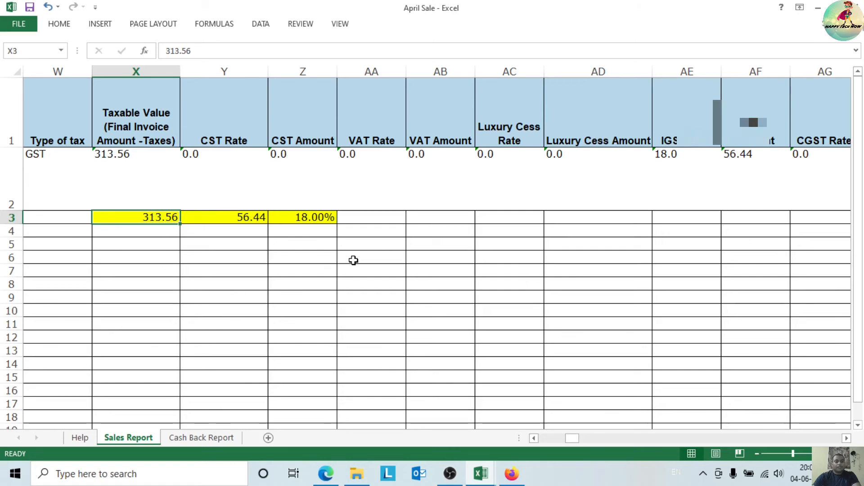
{"action": "left_click", "coordinate": [330, 217]}
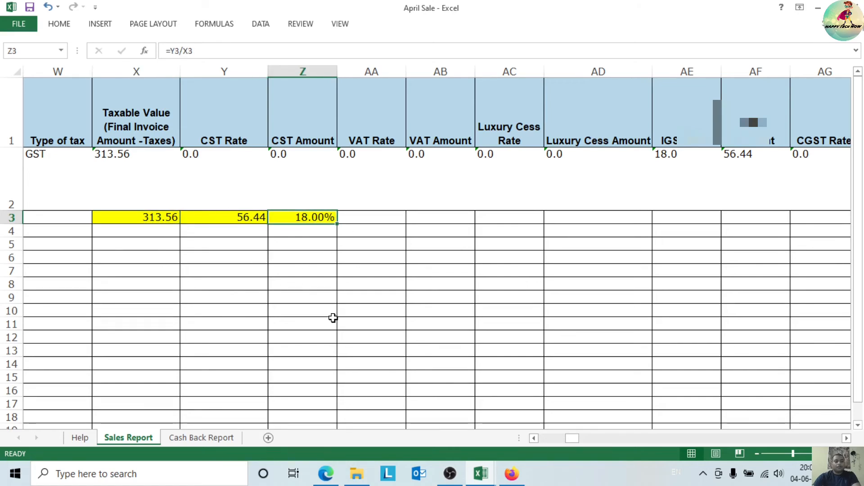
Copy the customer's delivery state from AX2 of the Sales Report sheet into W3, beside the highlighted taxable value
{"action": "left_click_drag", "start_coordinate": [572, 438], "coordinate": [593, 463]}
{"action": "left_click", "coordinate": [391, 222]}
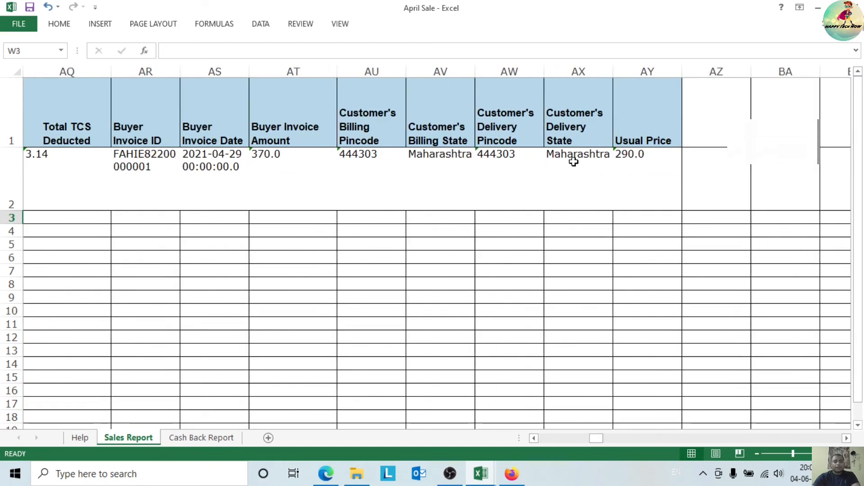
{"action": "left_click", "coordinate": [575, 159]}
{"action": "key", "text": "ctrl+c"}
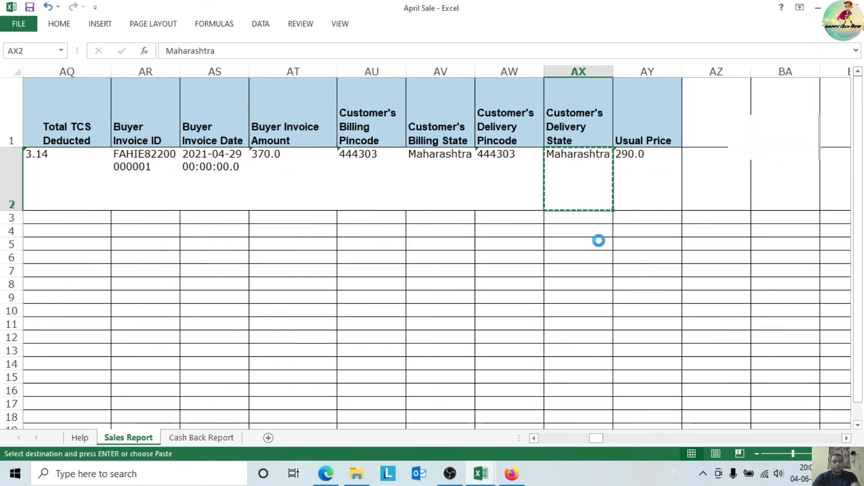
{"action": "left_click_drag", "start_coordinate": [538, 440], "coordinate": [561, 440]}
{"action": "left_click", "coordinate": [393, 221]}
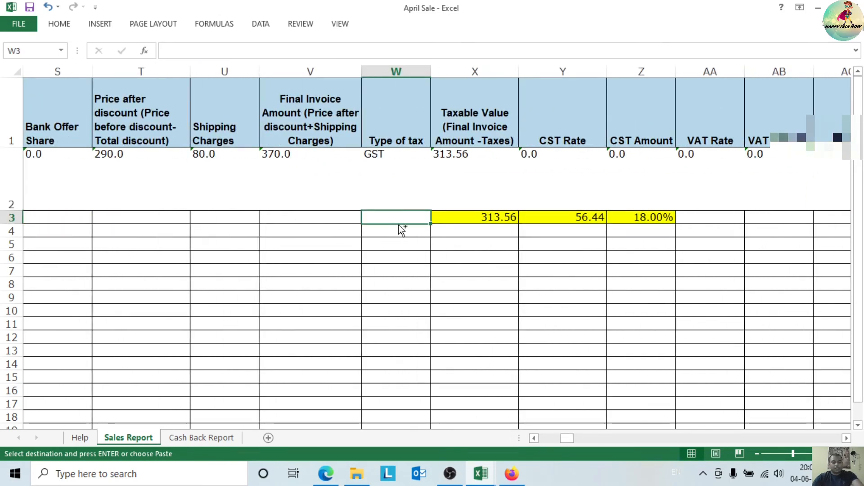
{"action": "key", "text": "ctrl+v"}
{"action": "left_click", "coordinate": [451, 340]}
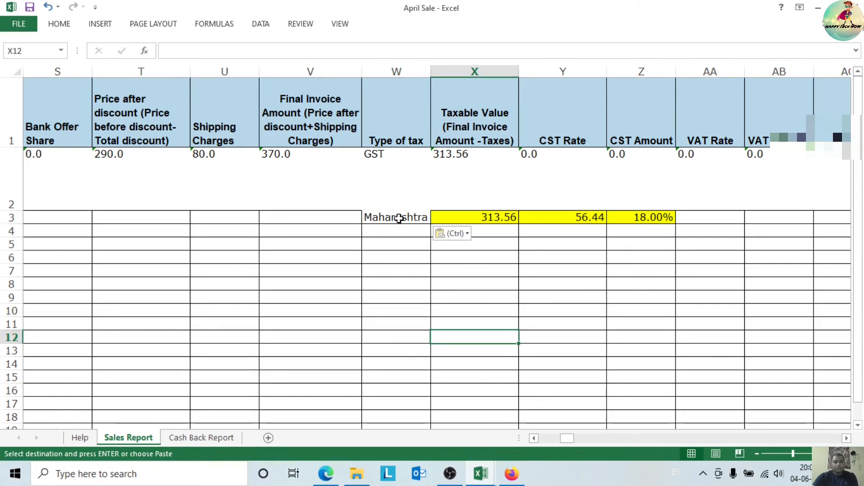
Check the state, taxable value and tax rate in W3, X3 and Z3 of the Sales Report sheet
{"action": "left_click", "coordinate": [399, 219]}
{"action": "left_click", "coordinate": [489, 221]}
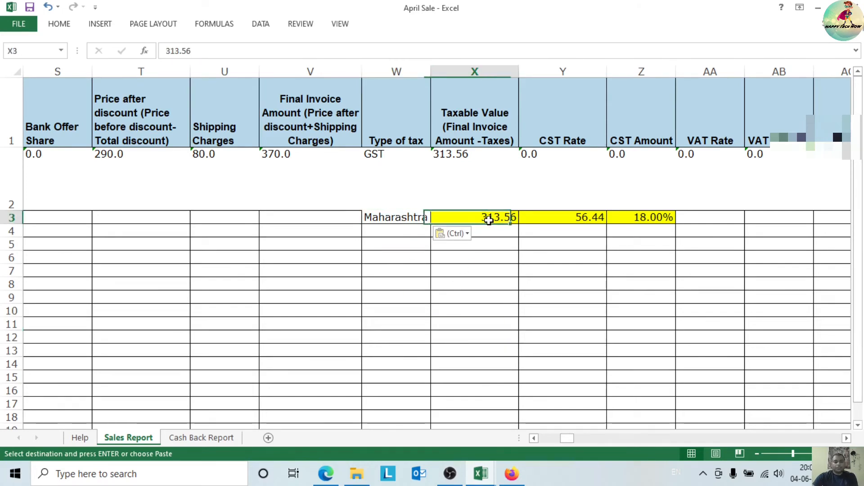
{"action": "left_click", "coordinate": [659, 221]}
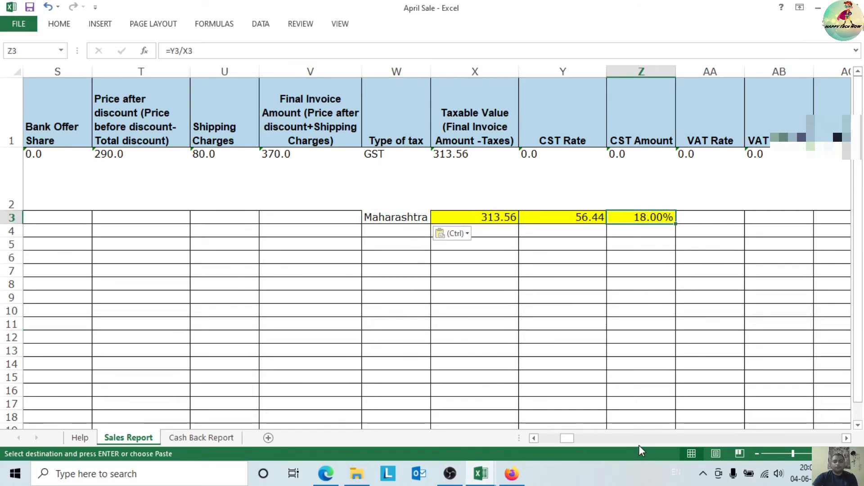
{"action": "left_click", "coordinate": [386, 218]}
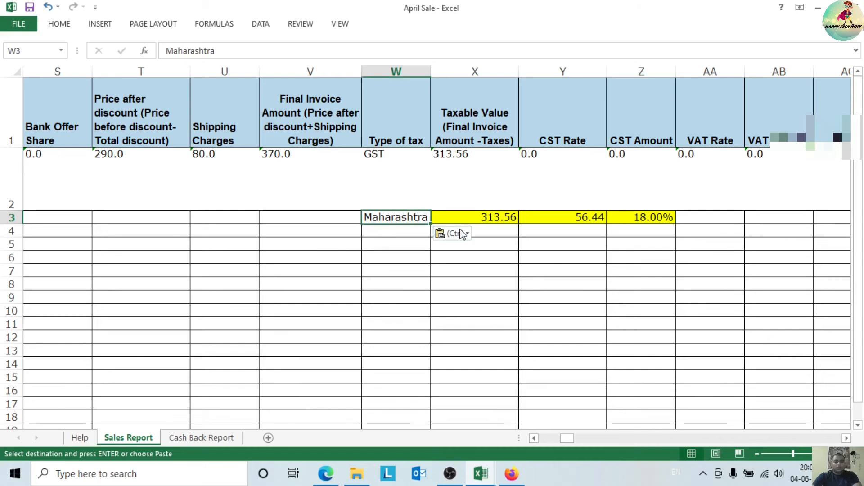
{"action": "left_click", "coordinate": [499, 220]}
{"action": "left_click", "coordinate": [644, 219]}
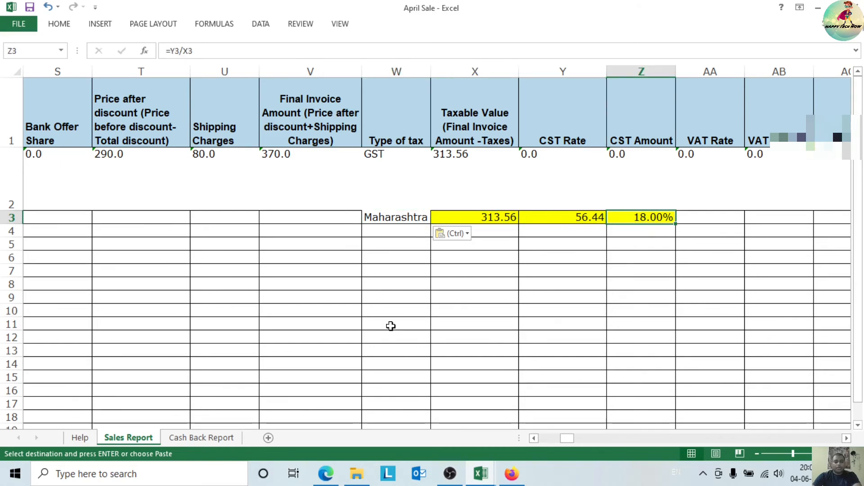
{"action": "left_click", "coordinate": [389, 218]}
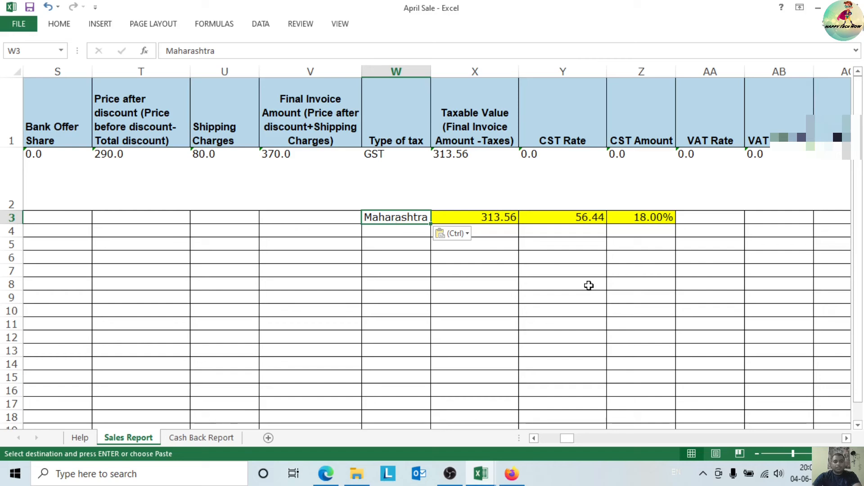
Compare the April Sale state, rate and taxable value in row 3 with the Maharashtra entry on the GST portal in Firefox
{"action": "left_click", "coordinate": [511, 474]}
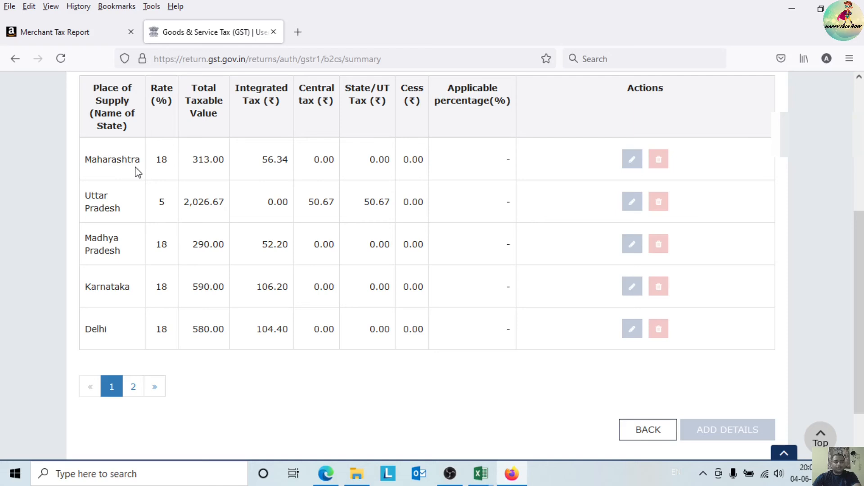
{"action": "left_click", "coordinate": [518, 478]}
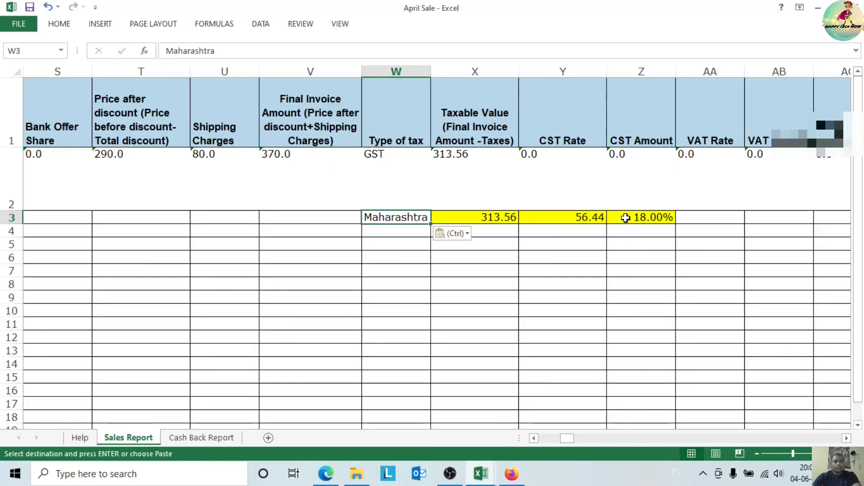
{"action": "left_click", "coordinate": [628, 218]}
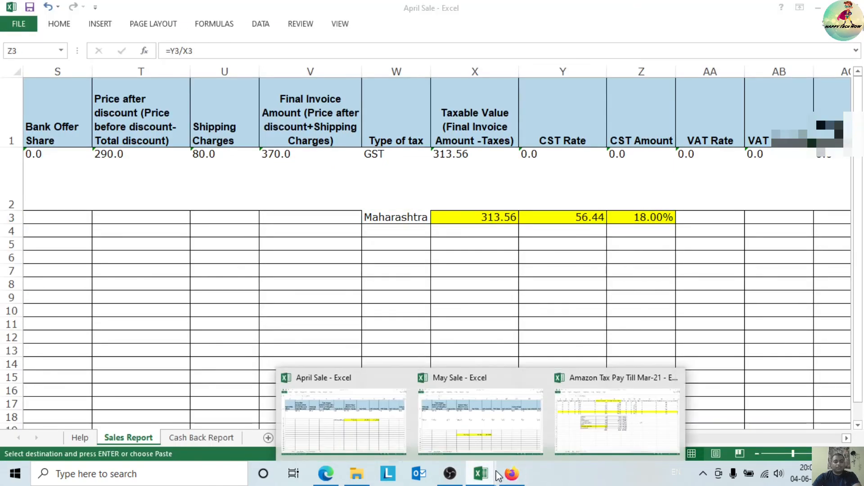
{"action": "left_click", "coordinate": [509, 477]}
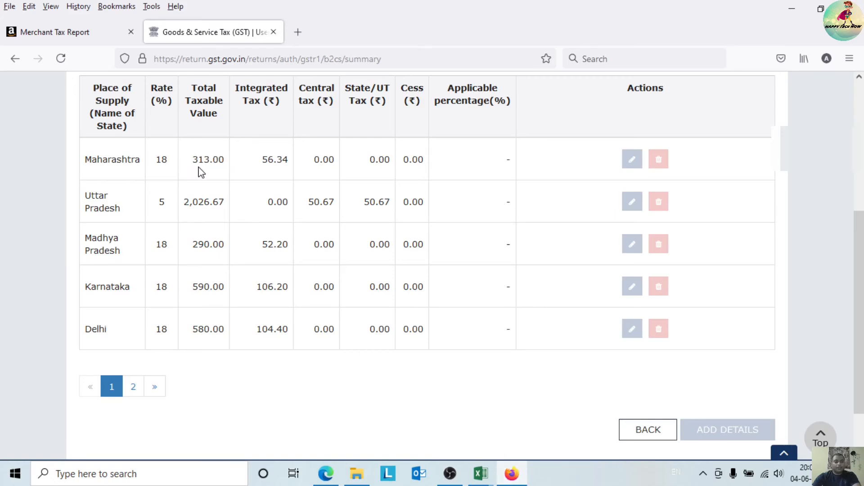
{"action": "left_click", "coordinate": [513, 476]}
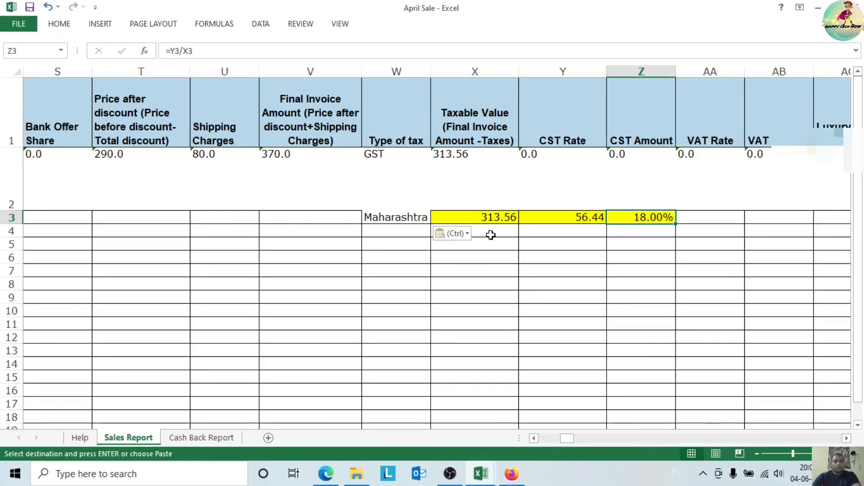
{"action": "left_click", "coordinate": [512, 477]}
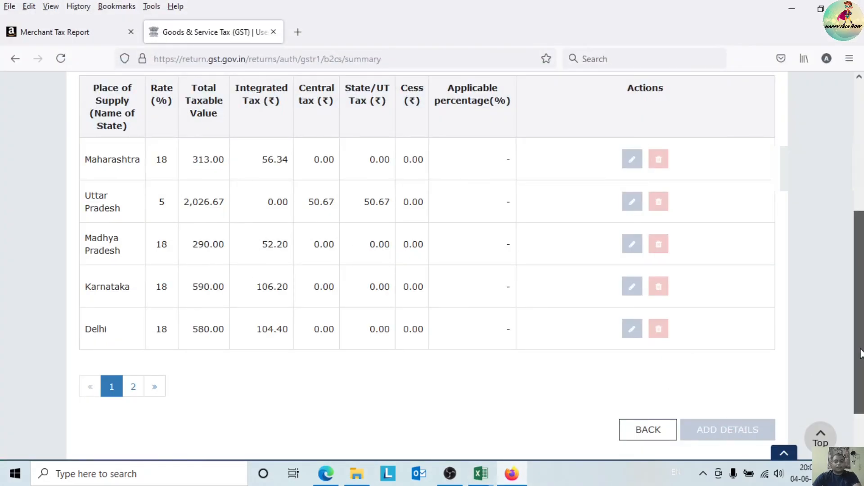
Return to the May GSTR-1 overview, refresh it, and examine the summary generation, preview, submit and file return options
{"action": "left_click", "coordinate": [666, 429]}
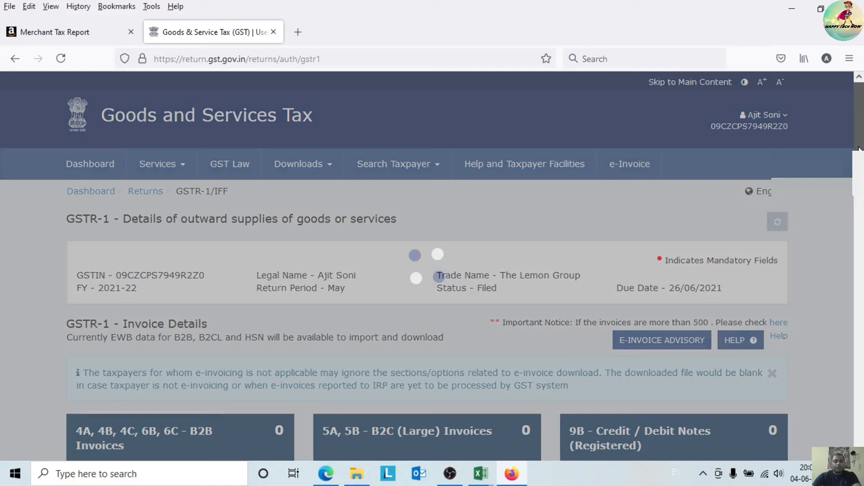
{"action": "left_click_drag", "start_coordinate": [859, 148], "coordinate": [847, 428]}
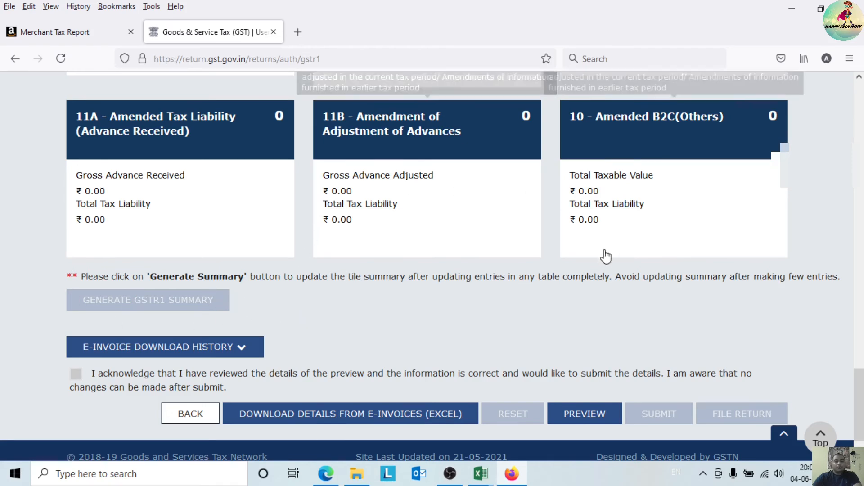
{"action": "left_click_drag", "start_coordinate": [858, 398], "coordinate": [862, 107]}
{"action": "left_click", "coordinate": [778, 222]}
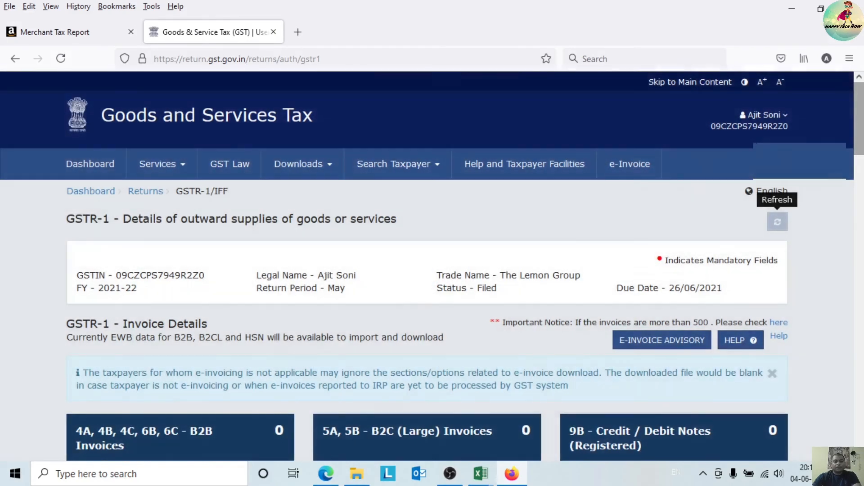
{"action": "left_click_drag", "start_coordinate": [860, 117], "coordinate": [862, 433]}
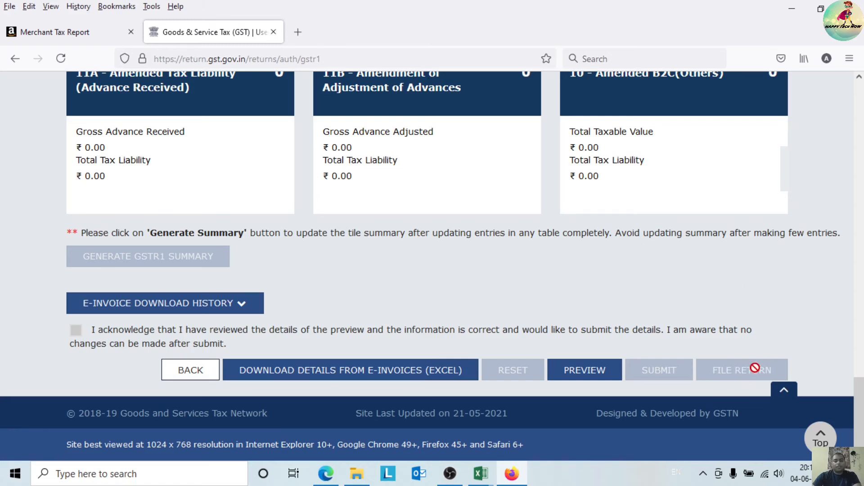
{"action": "left_click_drag", "start_coordinate": [857, 378], "coordinate": [857, 87]}
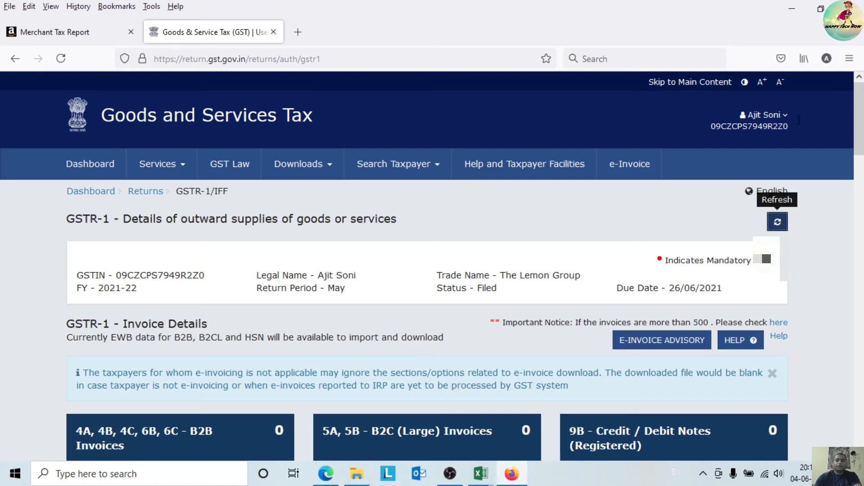
Check the total taxable value of section 7 - B2C (Others) and open its state-wise details
{"action": "left_click_drag", "start_coordinate": [858, 120], "coordinate": [857, 339]}
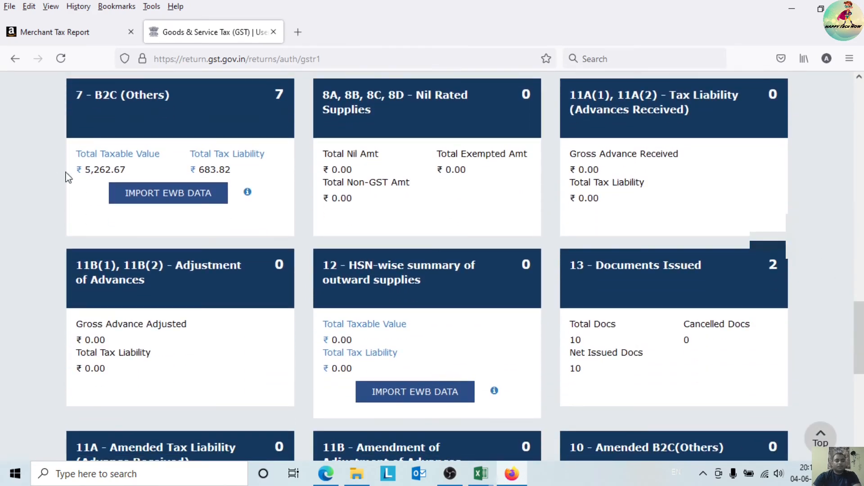
{"action": "left_click_drag", "start_coordinate": [125, 170], "coordinate": [86, 174]}
{"action": "left_click", "coordinate": [88, 175]}
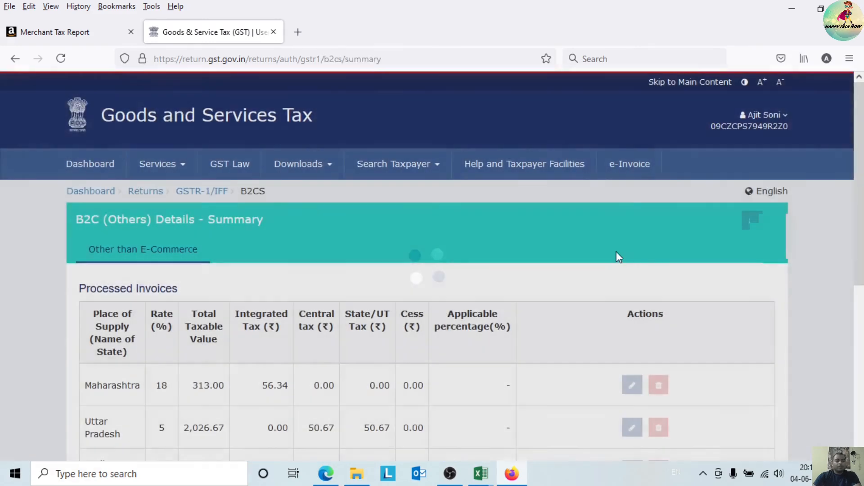
{"action": "left_click_drag", "start_coordinate": [860, 191], "coordinate": [843, 315]}
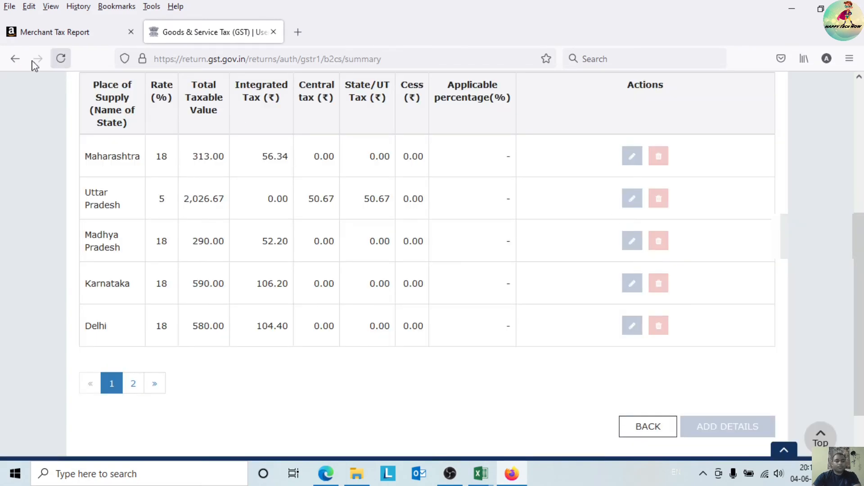
Go back and reopen the B2C (Others) details, then examine the integrated, central and state tax on both pages of processed invoices
{"action": "left_click", "coordinate": [15, 58]}
{"action": "left_click_drag", "start_coordinate": [859, 151], "coordinate": [860, 362]}
{"action": "left_click", "coordinate": [228, 117]}
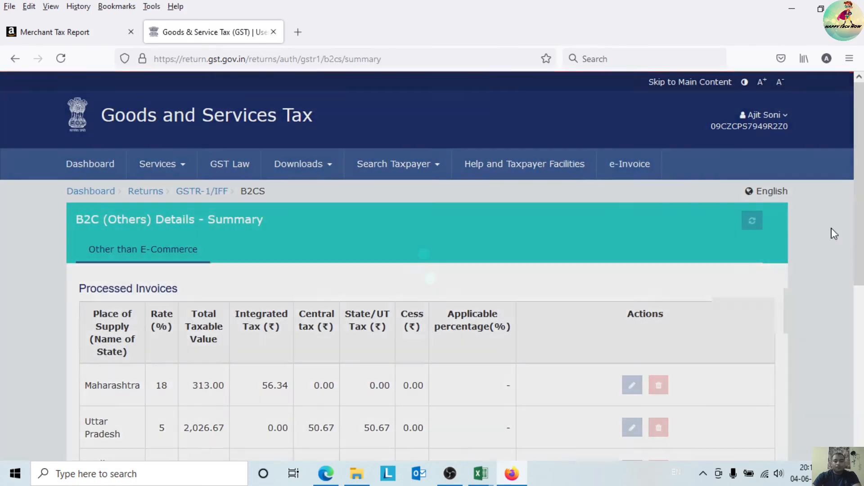
{"action": "scroll", "coordinate": [121, 225], "scroll_direction": "down", "scroll_amount": 4}
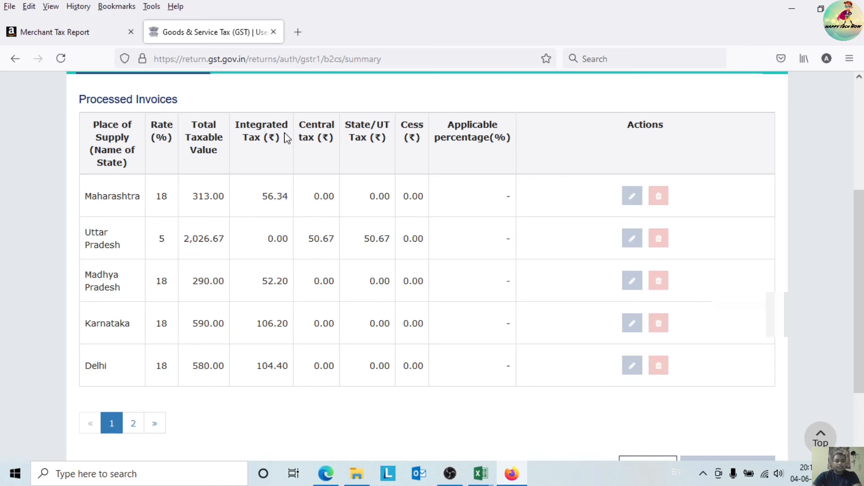
{"action": "left_click_drag", "start_coordinate": [269, 217], "coordinate": [270, 251]}
{"action": "left_click", "coordinate": [275, 306]}
{"action": "left_click", "coordinate": [134, 424]}
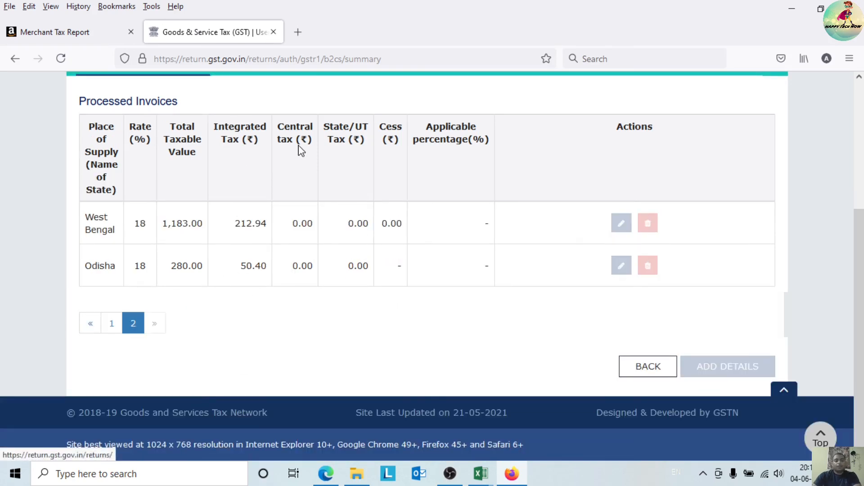
{"action": "left_click", "coordinate": [107, 323]}
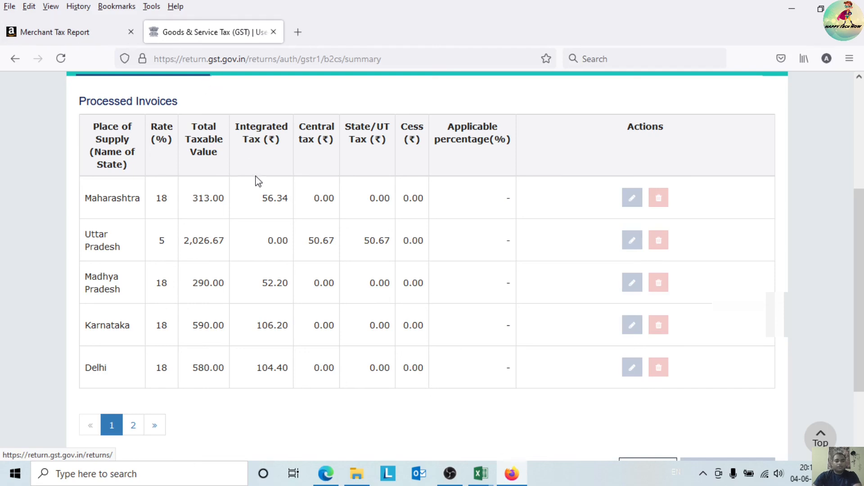
{"action": "scroll", "coordinate": [801, 335], "scroll_direction": "down", "scroll_amount": 2}
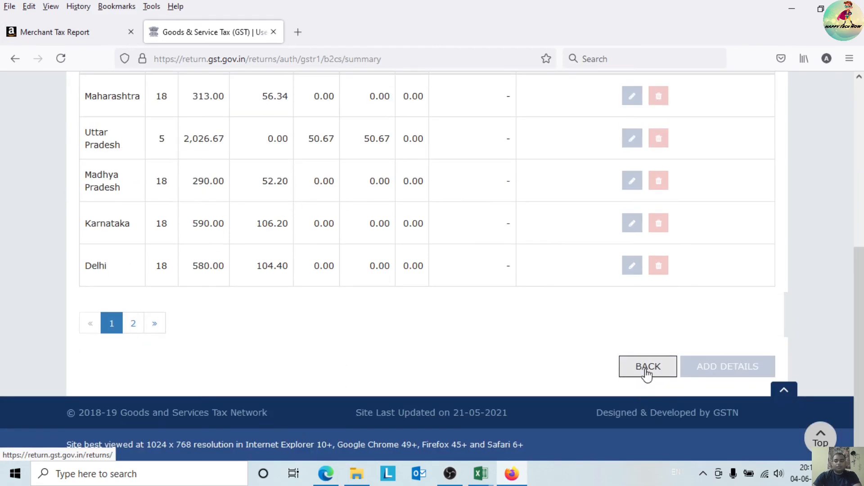
Leave the GSTR-1 details for the May 2021-22 returns list and open GSTR-3B to view its summary sections
{"action": "left_click", "coordinate": [647, 369]}
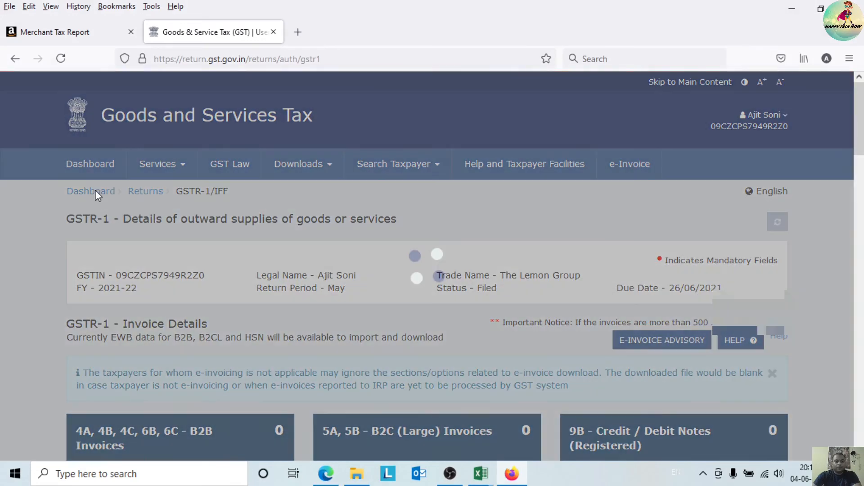
{"action": "left_click", "coordinate": [95, 190]}
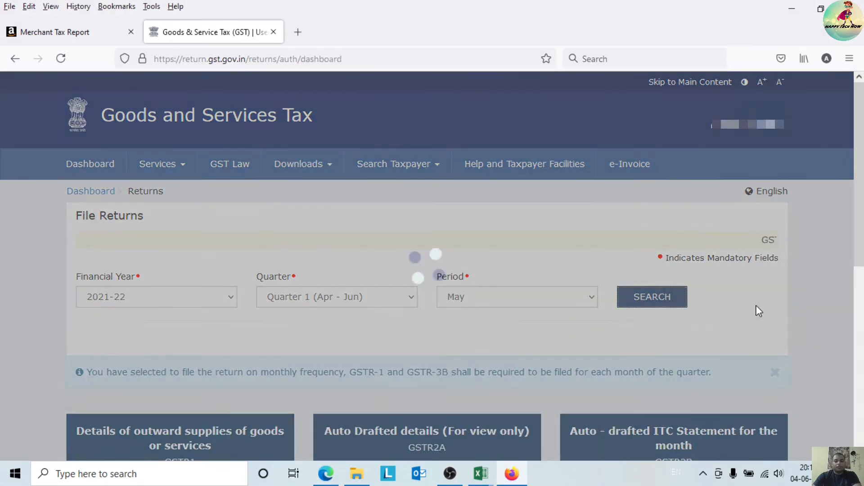
{"action": "scroll", "coordinate": [83, 290], "scroll_direction": "down", "scroll_amount": 6}
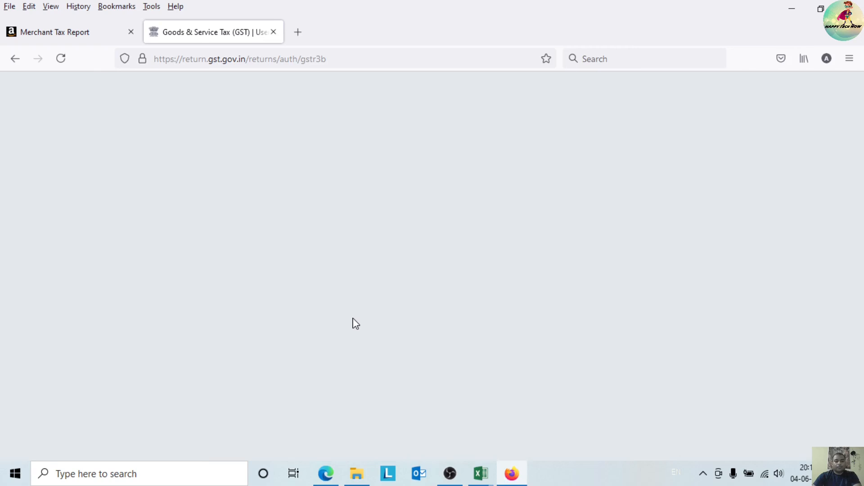
{"action": "scroll", "coordinate": [721, 135], "scroll_direction": "down", "scroll_amount": 7}
{"action": "scroll", "coordinate": [512, 201], "scroll_direction": "up", "scroll_amount": 1}
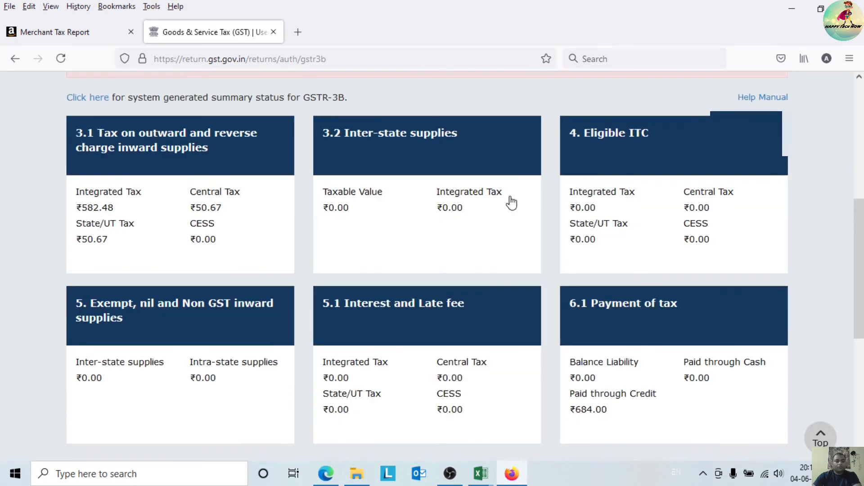
Open GSTR-3B section 3.1, Tax on outward and reverse charge inward supplies, and check the total taxable value of outward taxable supplies
{"action": "left_click", "coordinate": [204, 168]}
{"action": "left_click", "coordinate": [15, 58]}
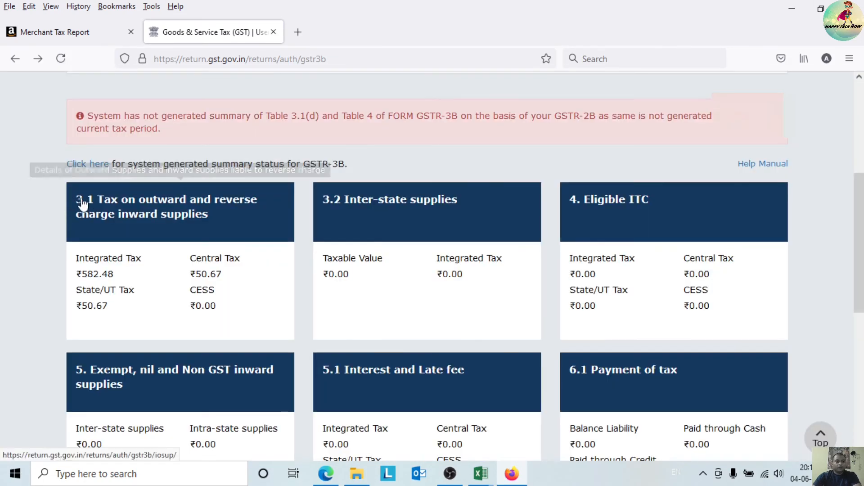
{"action": "left_click", "coordinate": [172, 215]}
{"action": "scroll", "coordinate": [822, 270], "scroll_direction": "down", "scroll_amount": 1}
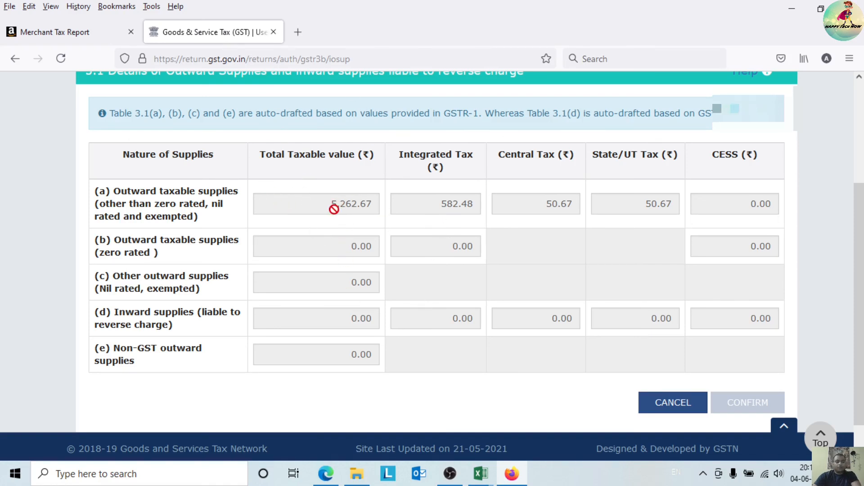
{"action": "left_click_drag", "start_coordinate": [324, 203], "coordinate": [368, 212]}
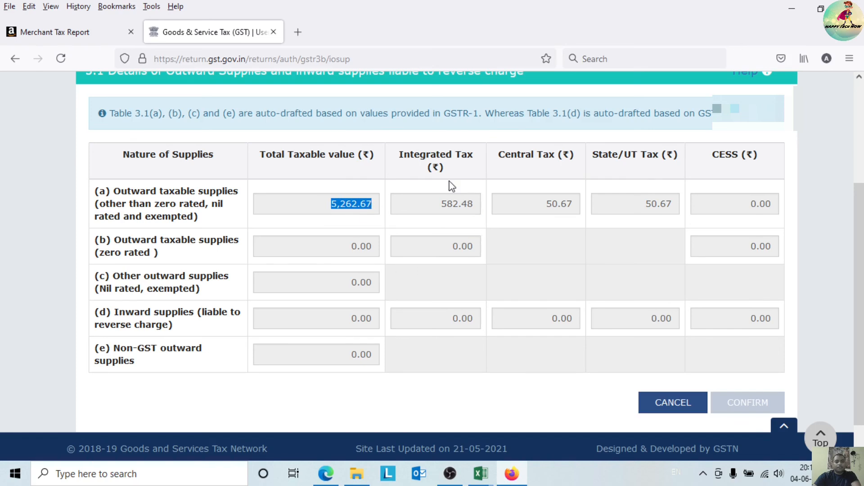
Check the integrated, central and state tax of outward taxable supplies in row (a), and return to the GSTR-3B summary without changes
{"action": "left_click_drag", "start_coordinate": [436, 204], "coordinate": [475, 246]}
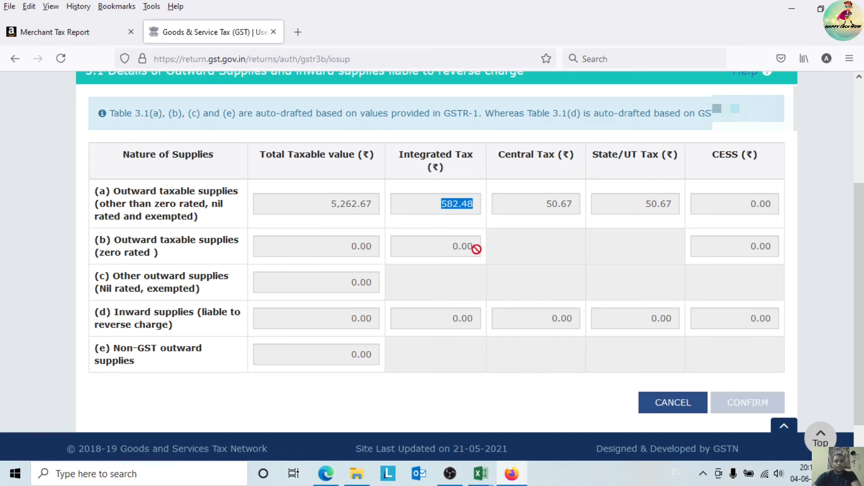
{"action": "left_click_drag", "start_coordinate": [543, 208], "coordinate": [679, 207]}
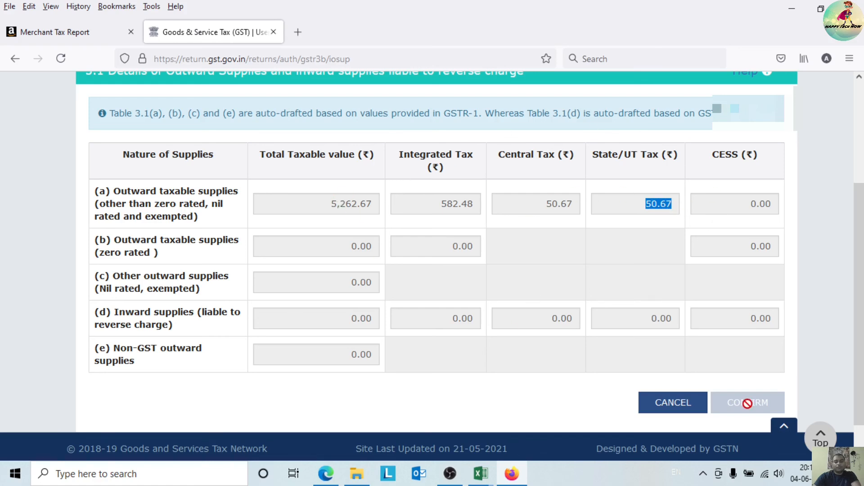
{"action": "left_click_drag", "start_coordinate": [859, 350], "coordinate": [859, 356]}
{"action": "left_click", "coordinate": [673, 394]}
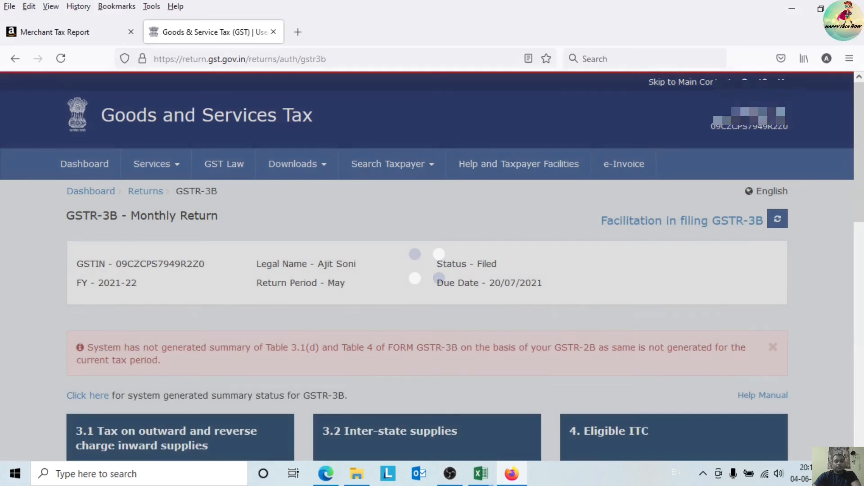
Examine the GSTR-3B summary sections through 6.1 Payment of tax, along with the filing instructions and the available return options
{"action": "left_click_drag", "start_coordinate": [858, 209], "coordinate": [858, 291]}
{"action": "scroll", "coordinate": [401, 257], "scroll_direction": "down", "scroll_amount": 8}
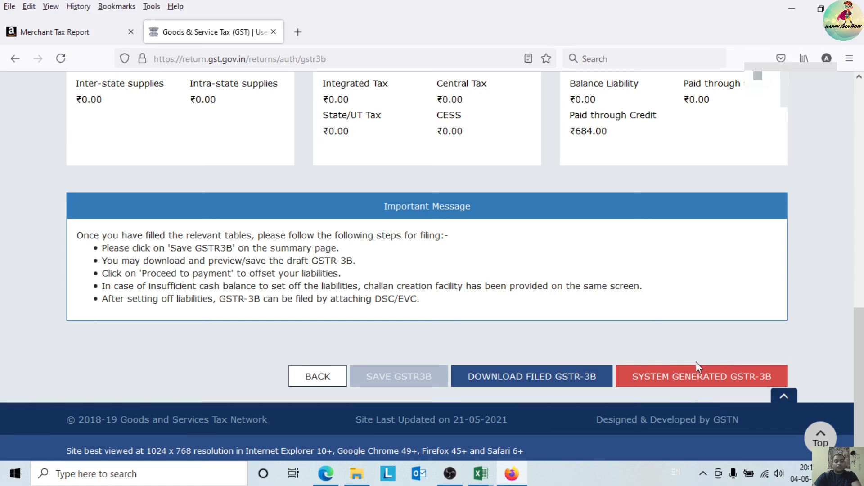
{"action": "left_click_drag", "start_coordinate": [859, 364], "coordinate": [859, 236]}
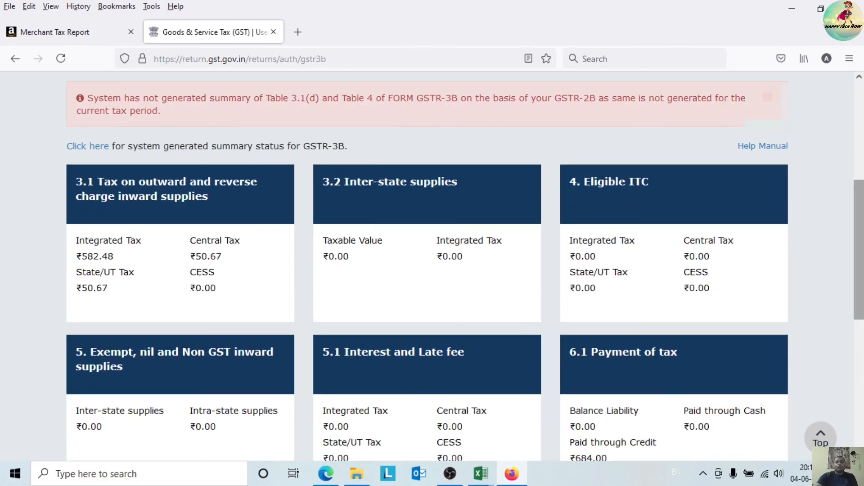
{"action": "left_click_drag", "start_coordinate": [859, 250], "coordinate": [859, 321]}
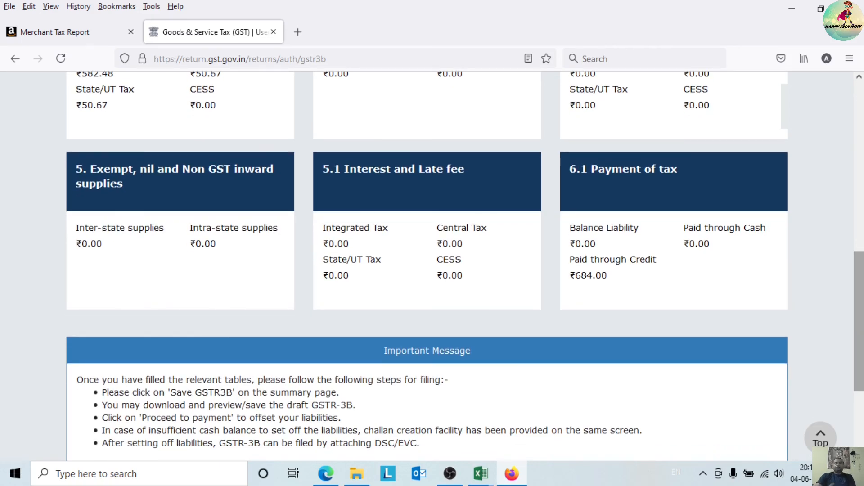